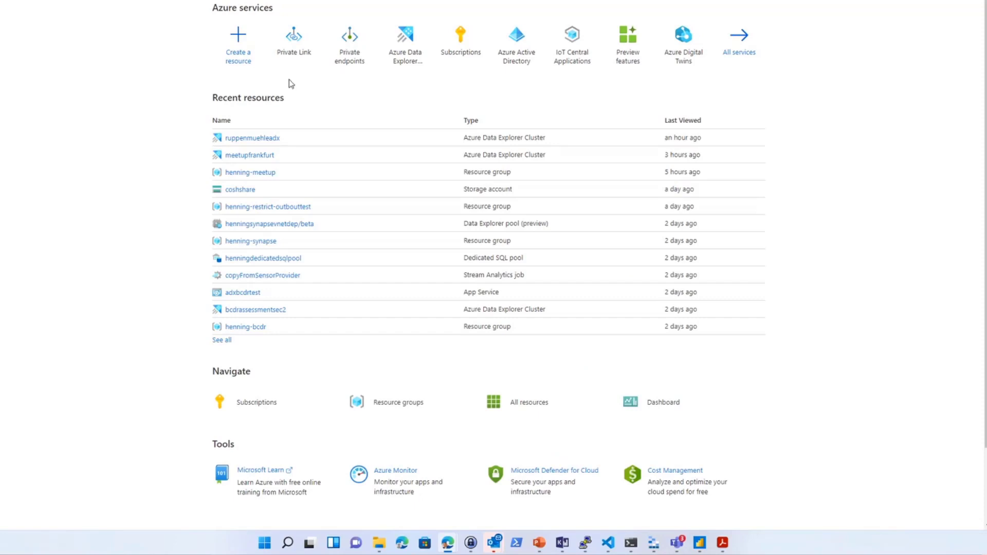
- Start creating a new Azure Data Explorer cluster resource, searching the marketplace for "data explo"
left_click(240, 38)
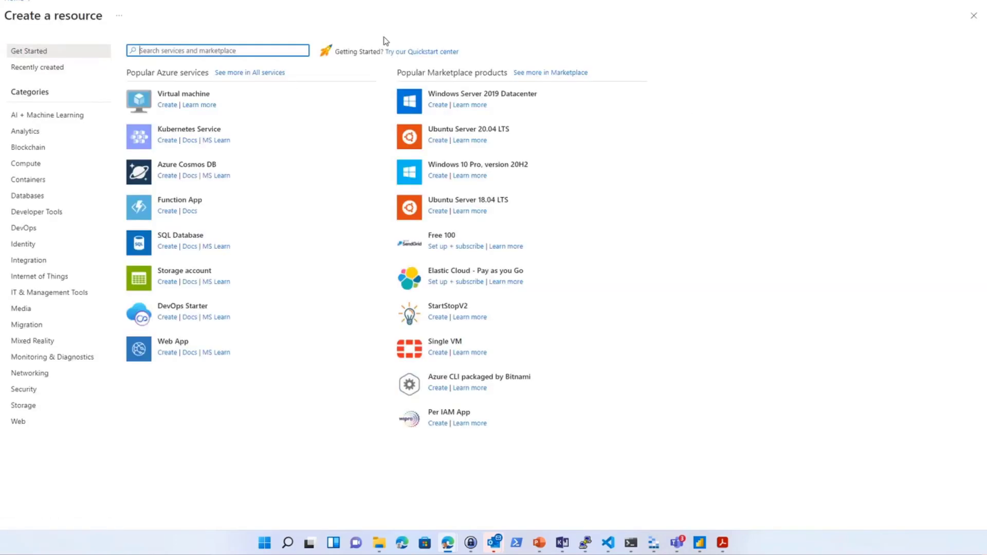
type("data explo")
left_click(195, 81)
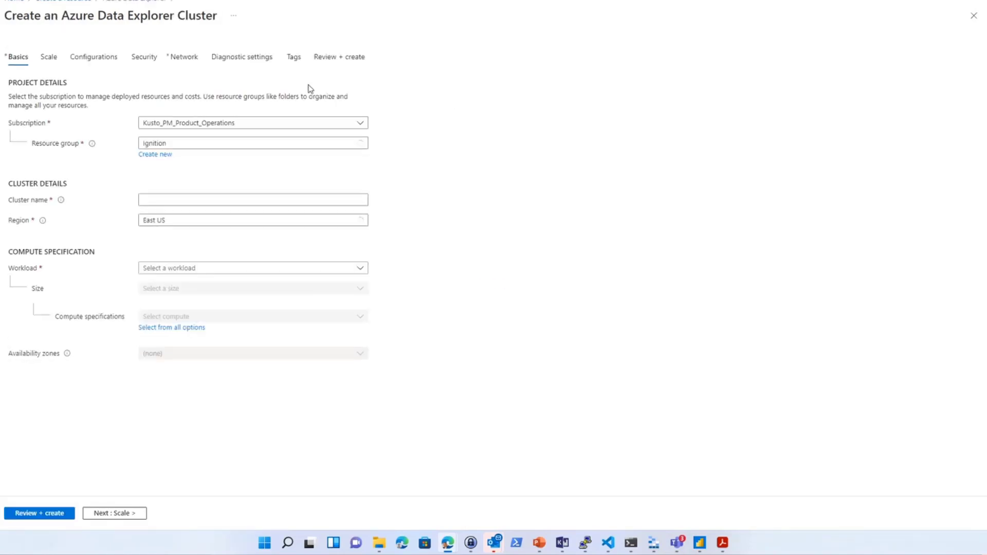
- Assign the cluster to the Kusto_PM_POC subscription and the existing meetup resource group
left_click(271, 124)
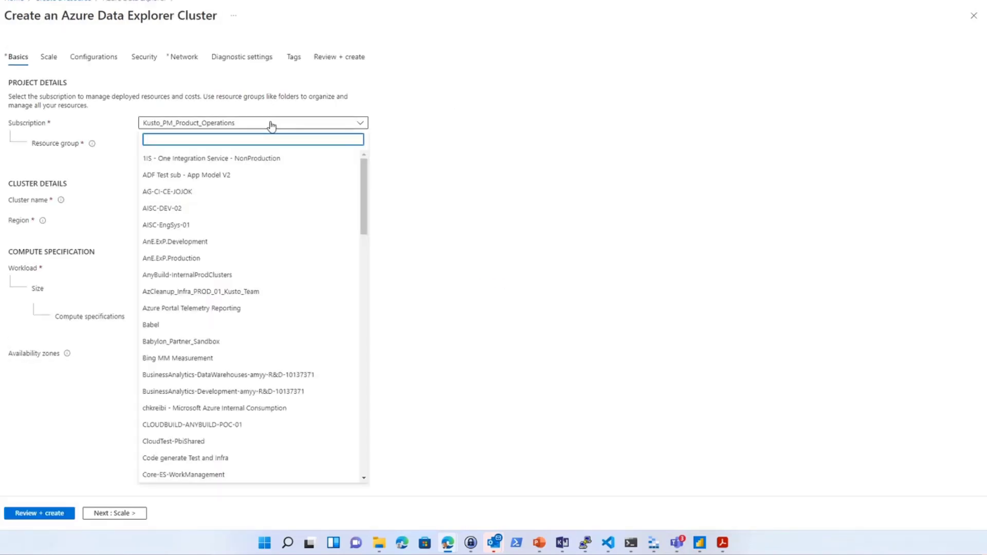
type("poc")
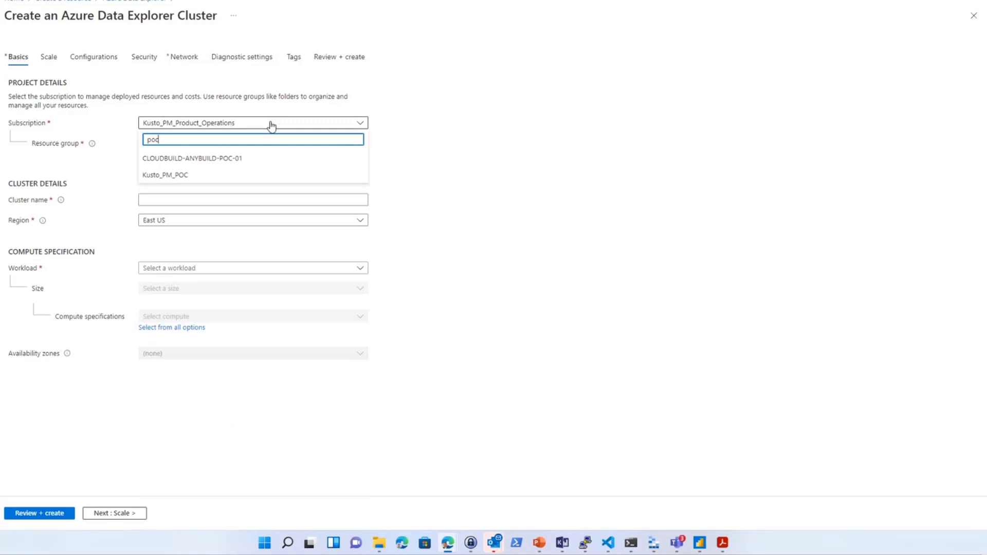
left_click(194, 176)
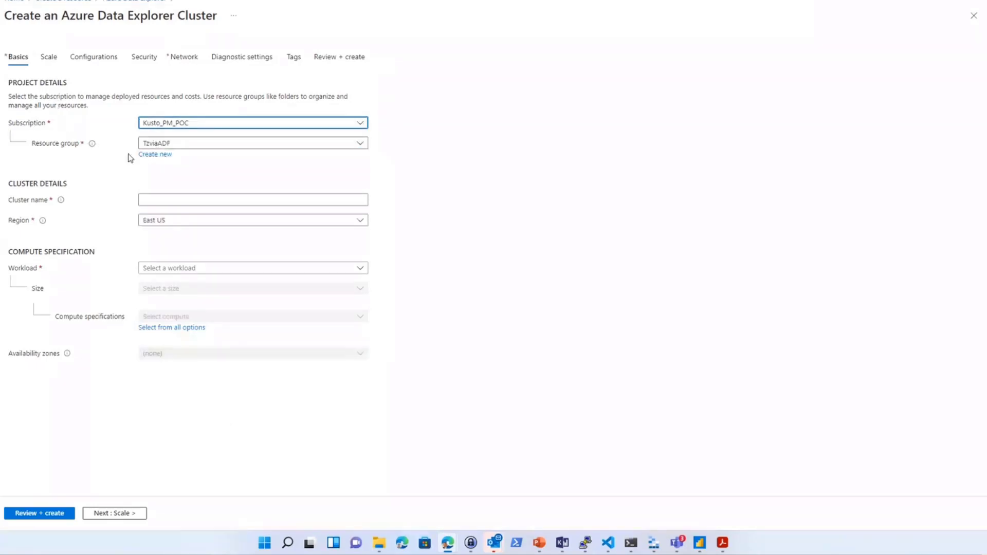
left_click(199, 143)
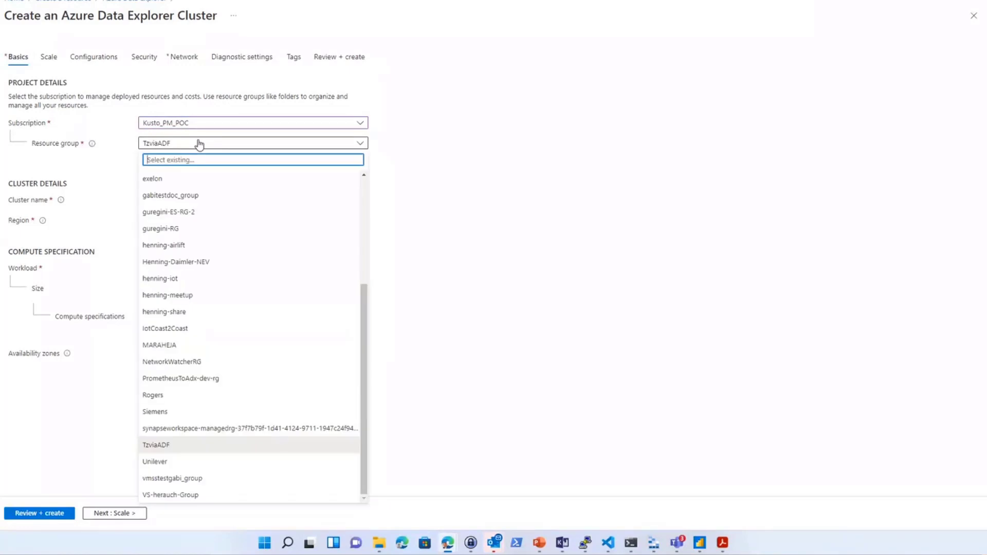
type("mee")
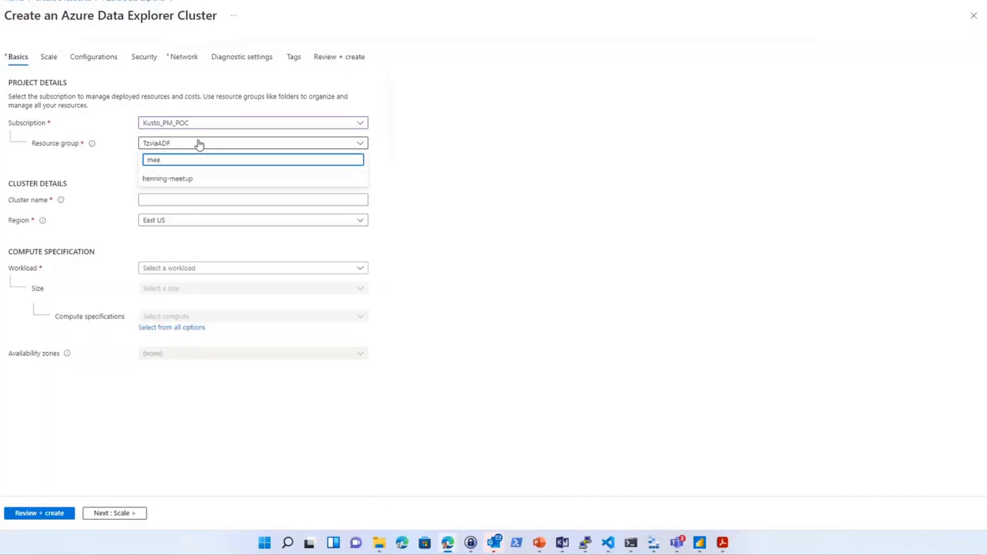
left_click(192, 177)
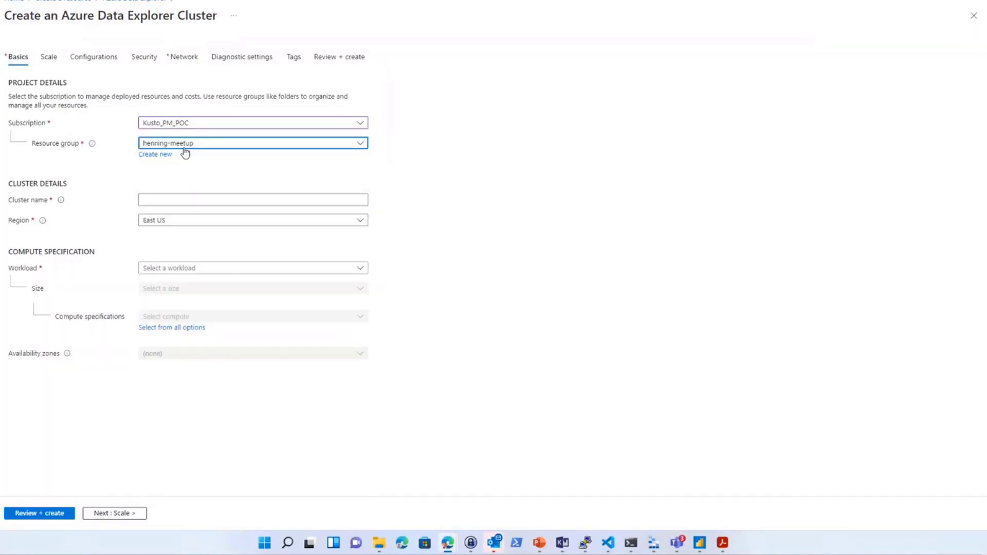
- Name the cluster "meetup" and set its region to West Europe
left_click(183, 199)
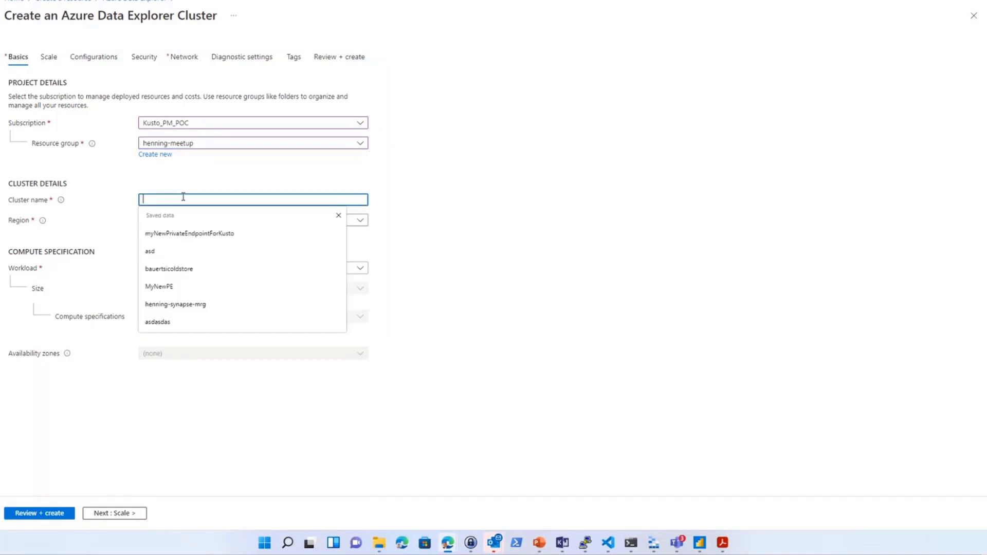
type("meetuo")
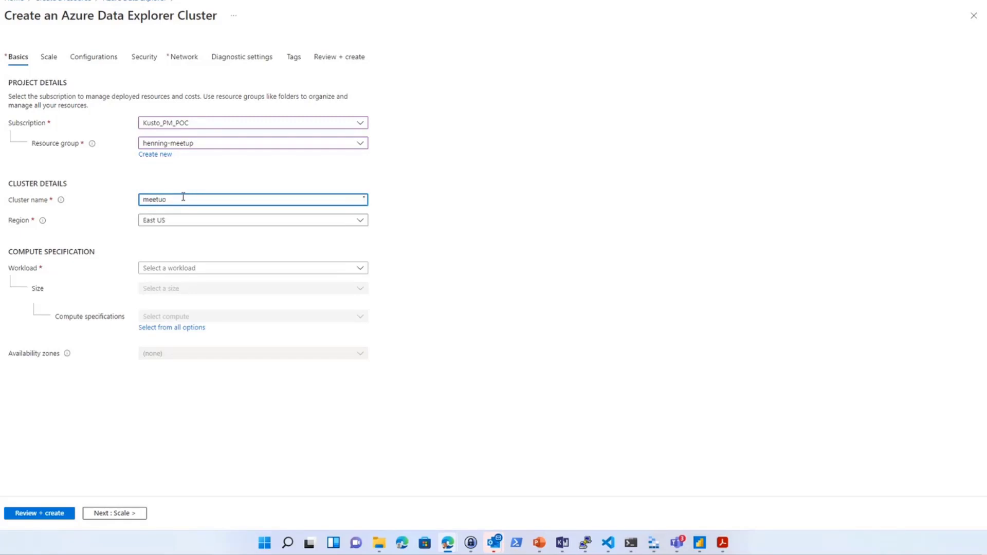
key("BackSpace")
type("p")
left_click(480, 135)
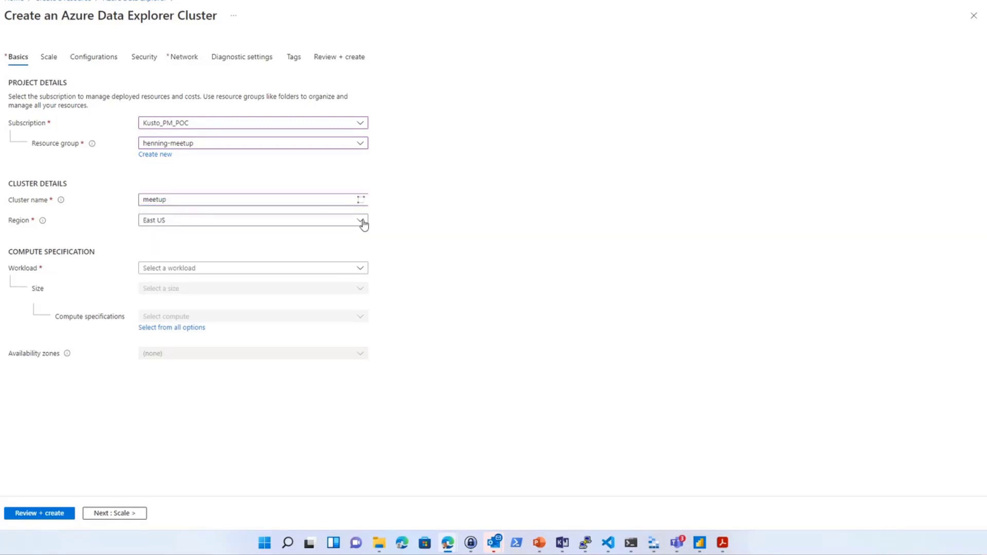
left_click(362, 221)
type("west")
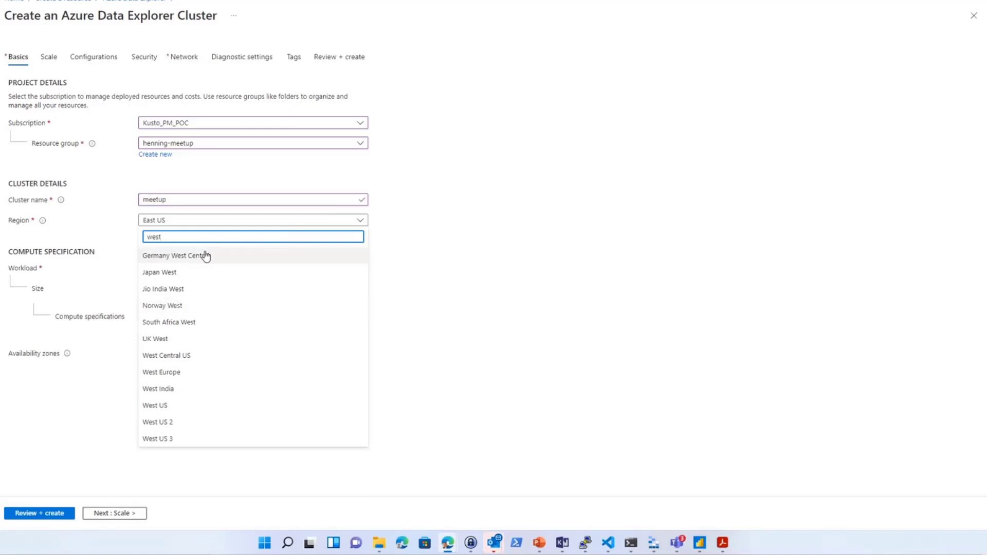
left_click(184, 371)
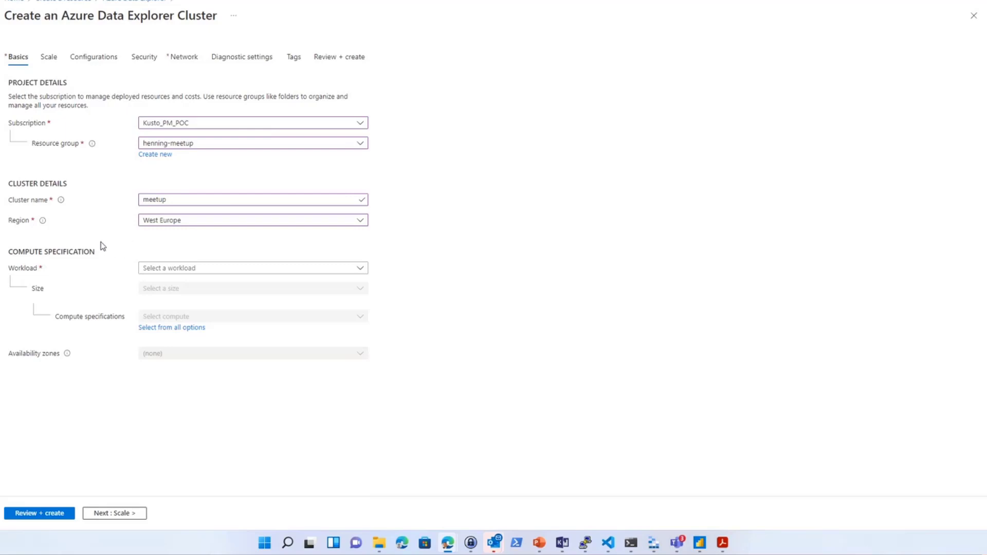
- Apply the compute-optimized Extra Small Standard_D11_v2 SKU from the full pricing list and check the availability zone options
left_click(205, 271)
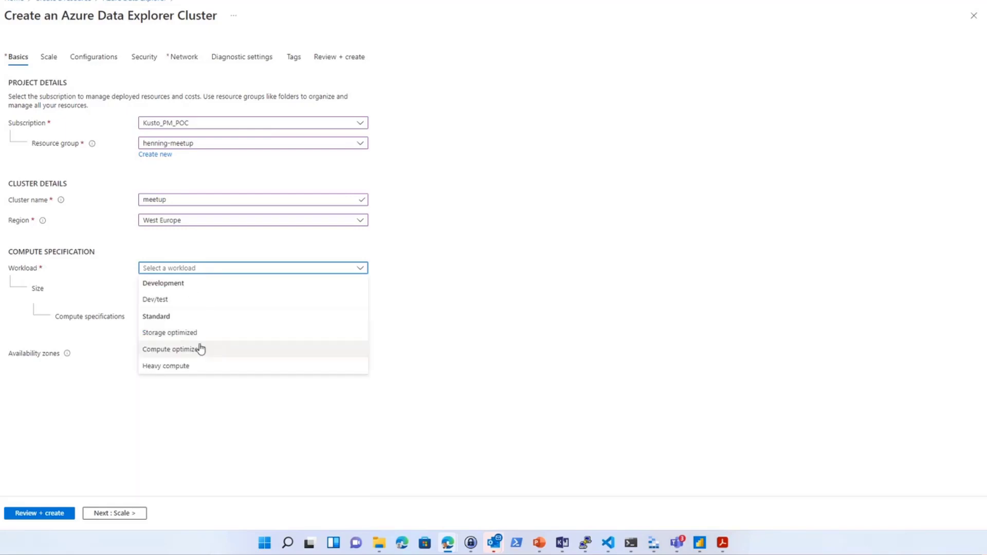
left_click(452, 322)
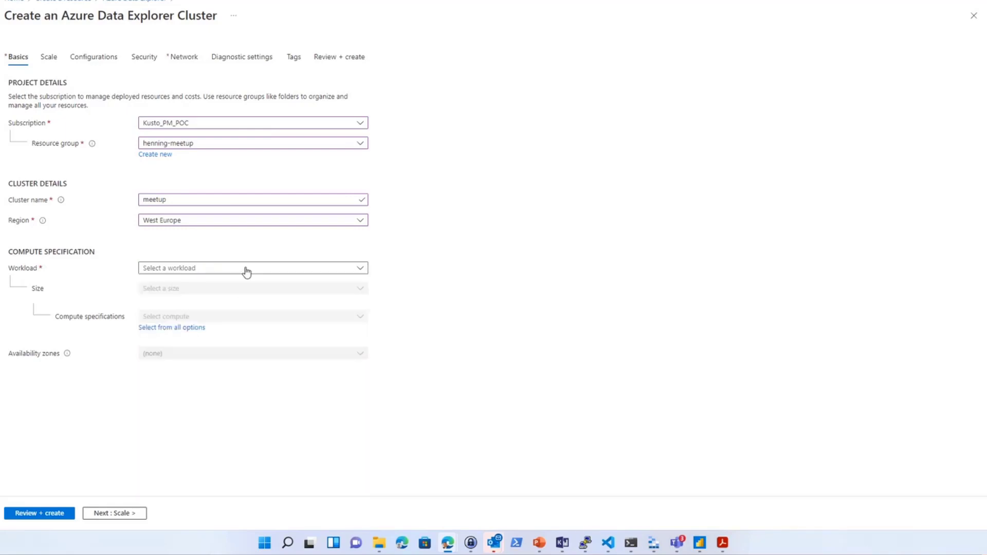
left_click(171, 329)
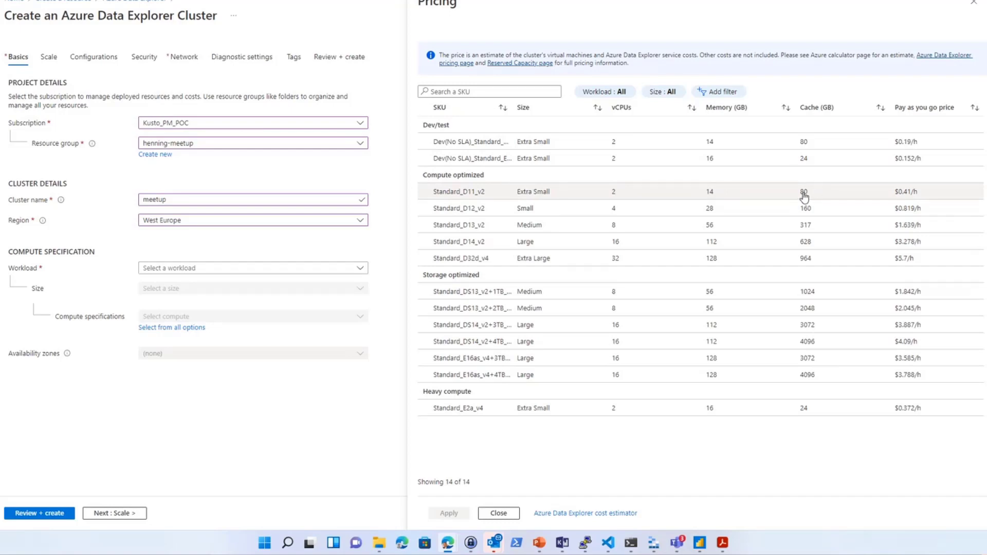
left_click(493, 194)
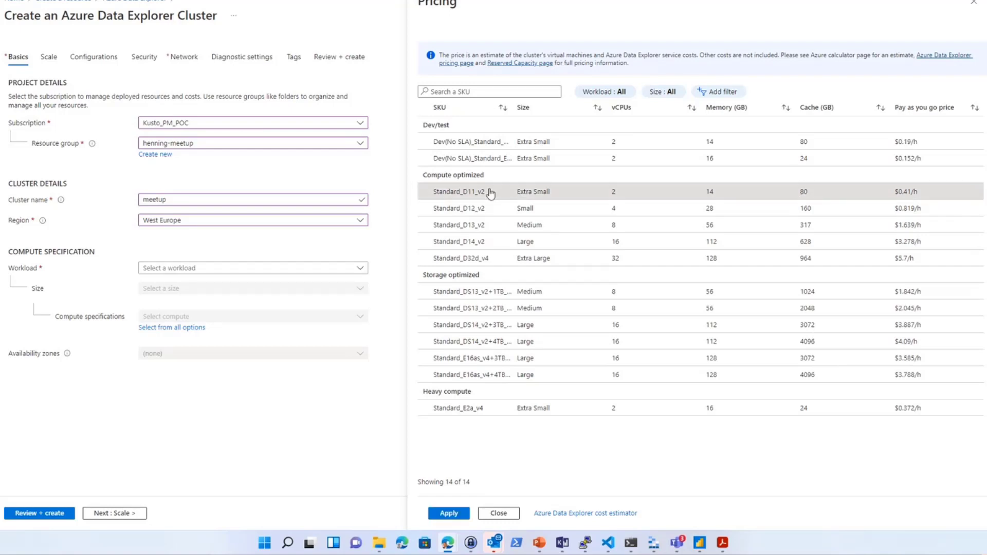
left_click(449, 513)
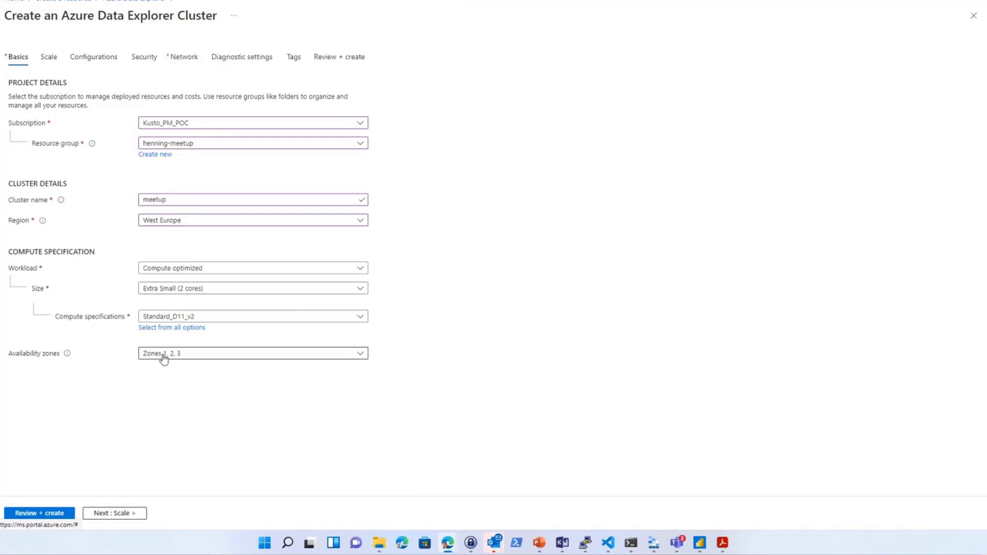
left_click(194, 354)
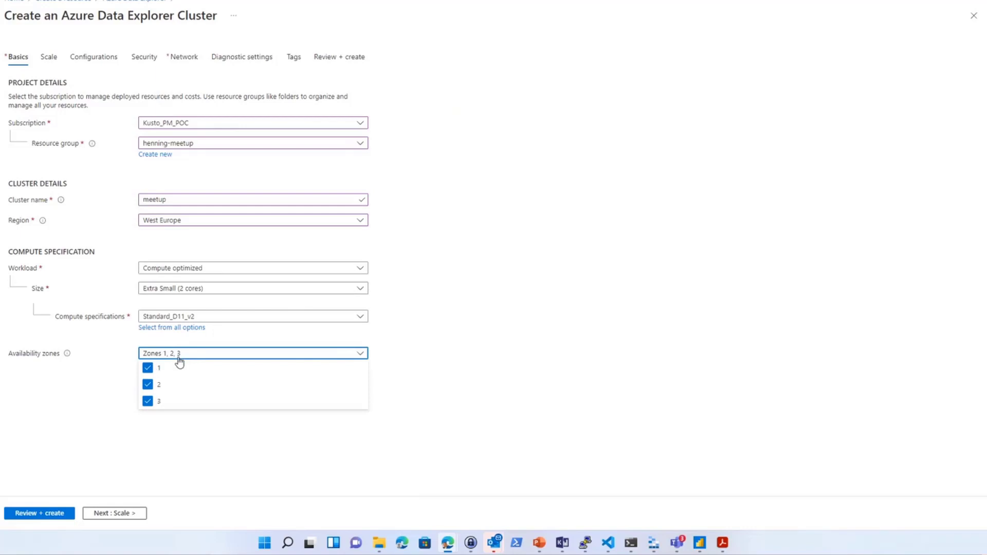
left_click(68, 377)
- Set the optimized autoscale maximum instance count to 5 and proceed to the cluster configurations
left_click(100, 513)
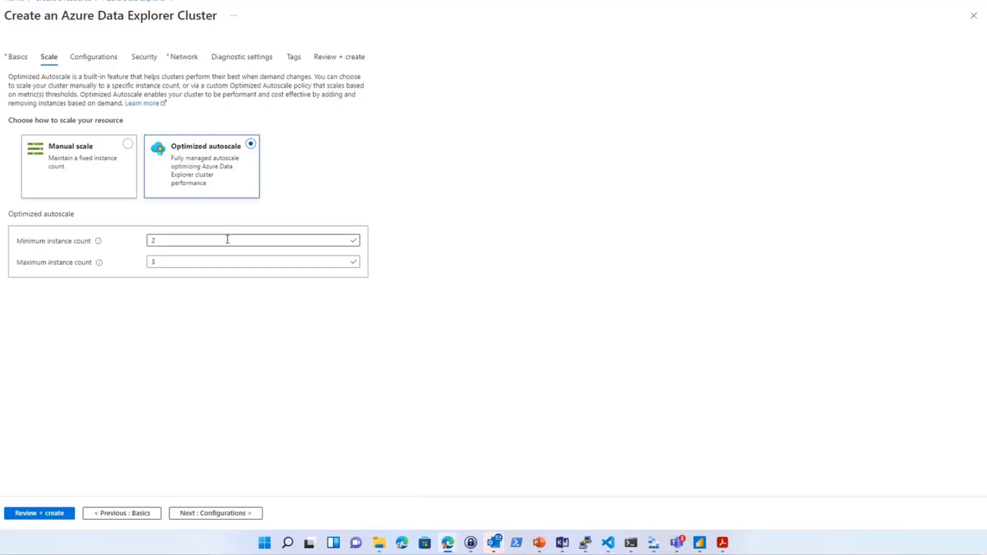
left_click(219, 258)
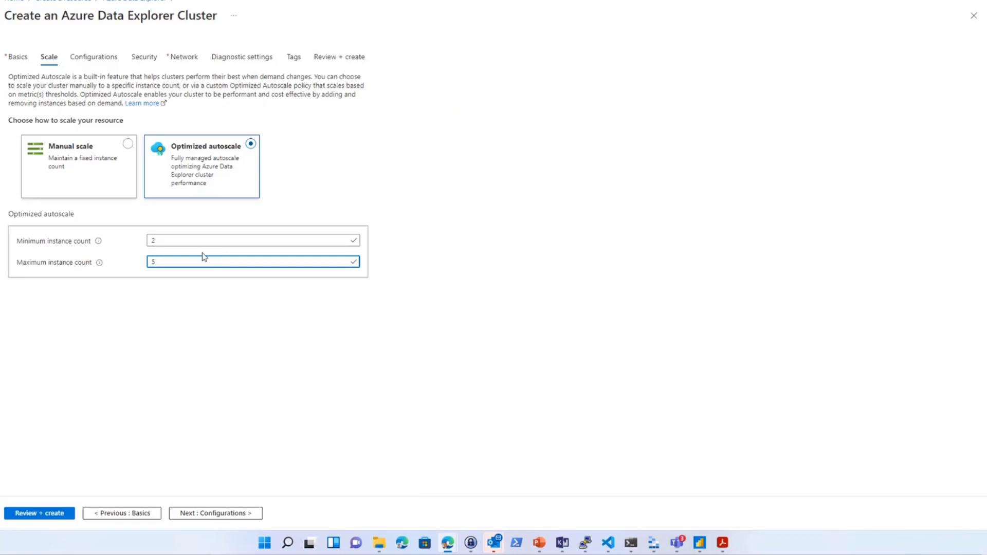
left_click(210, 299)
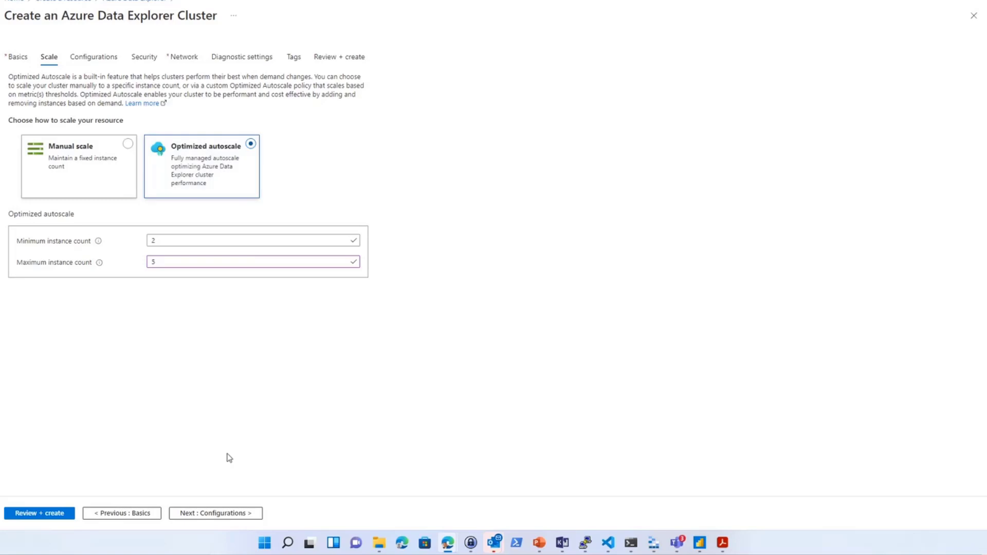
left_click(237, 512)
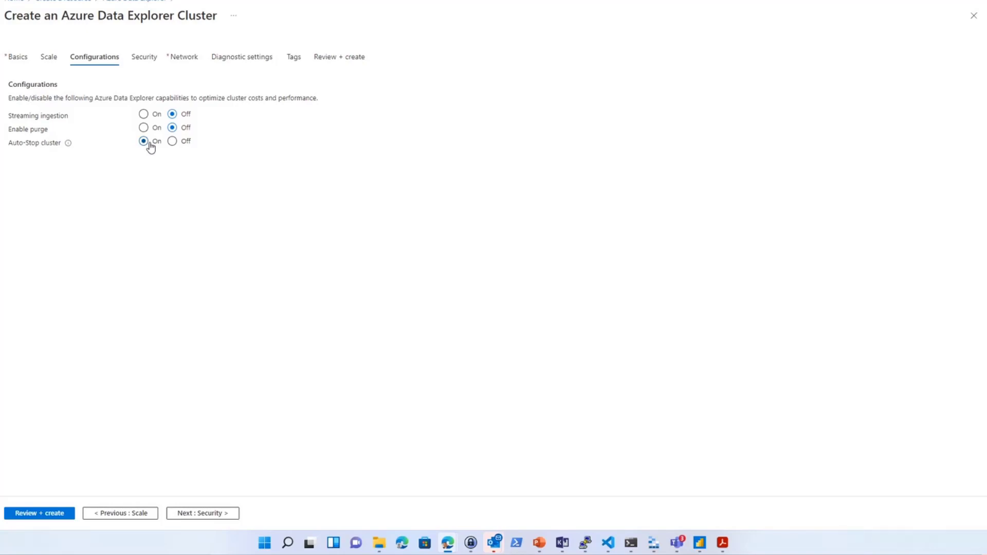
- Try enabling purge and streaming ingestion for the cluster, switching each one back off
left_click(144, 128)
left_click(181, 128)
left_click(144, 128)
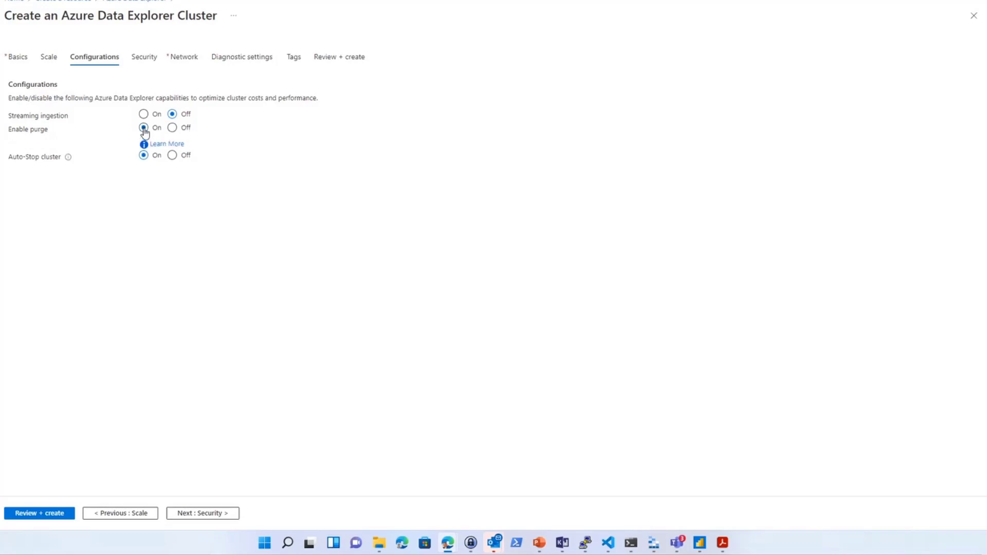
left_click(175, 130)
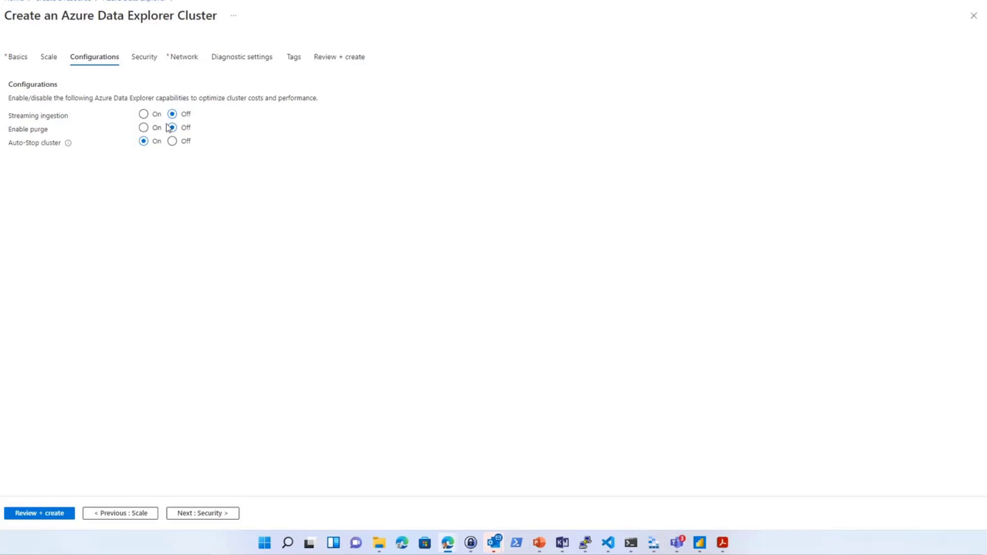
left_click(143, 114)
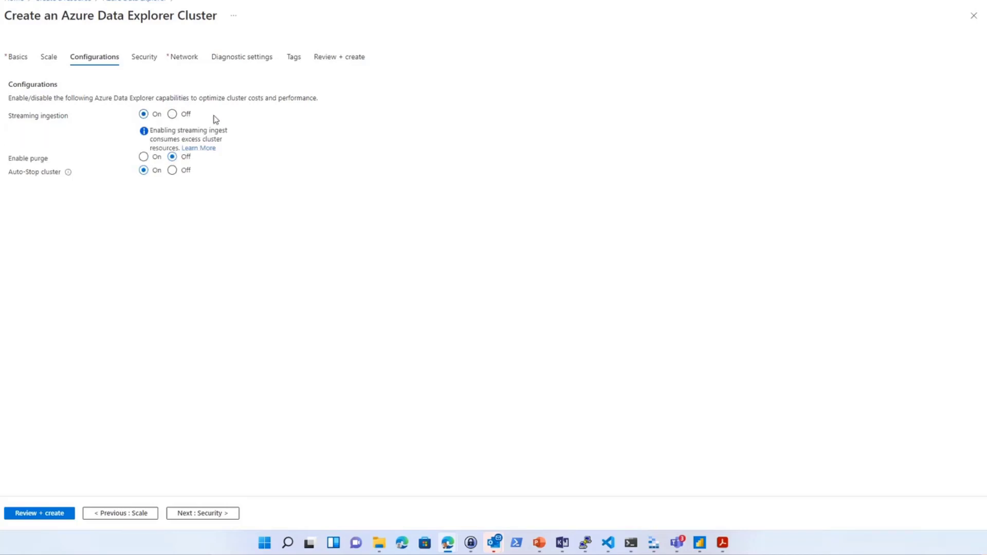
left_click(173, 114)
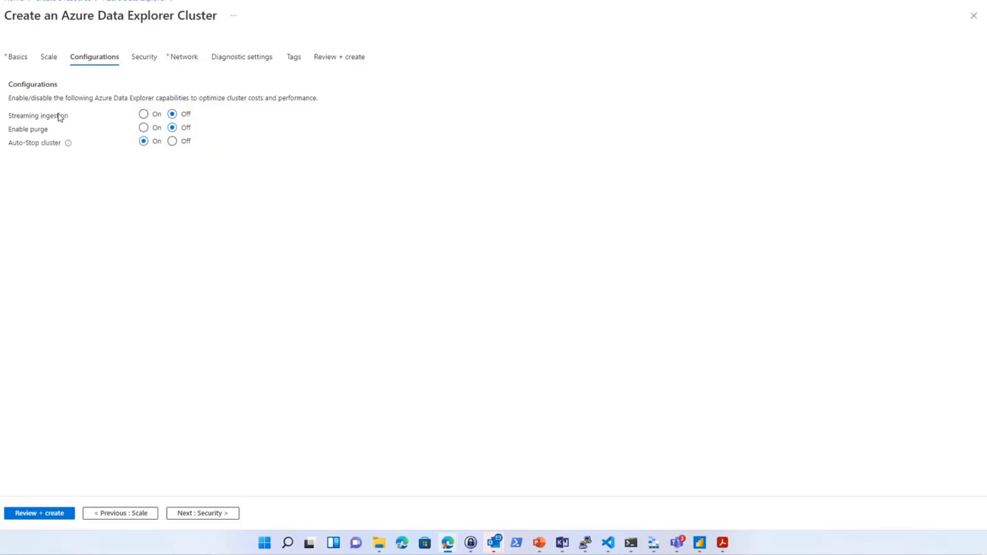
- Review the security settings and the Virtual network injection fields, leaving the connectivity method at Public endpoints (all networks)
left_click(228, 516)
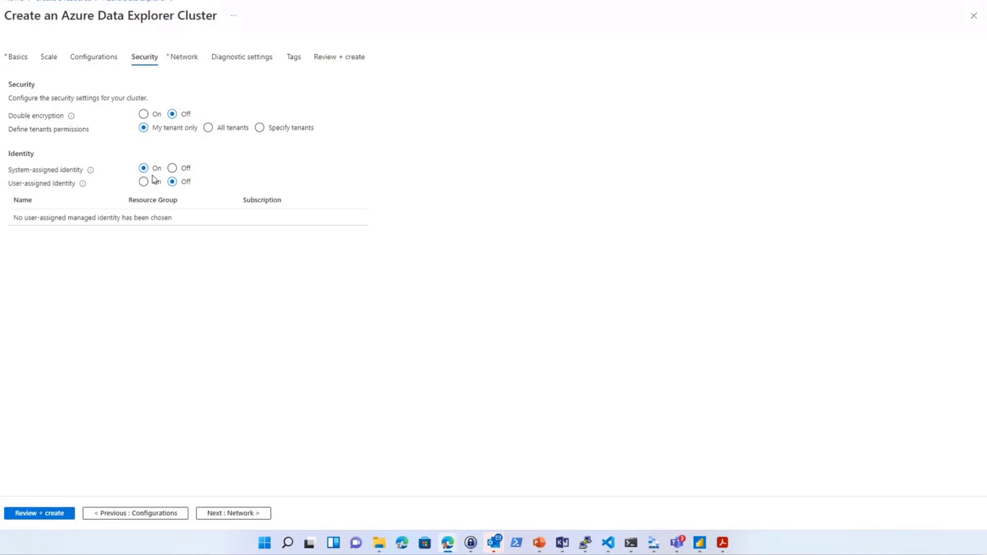
left_click(225, 514)
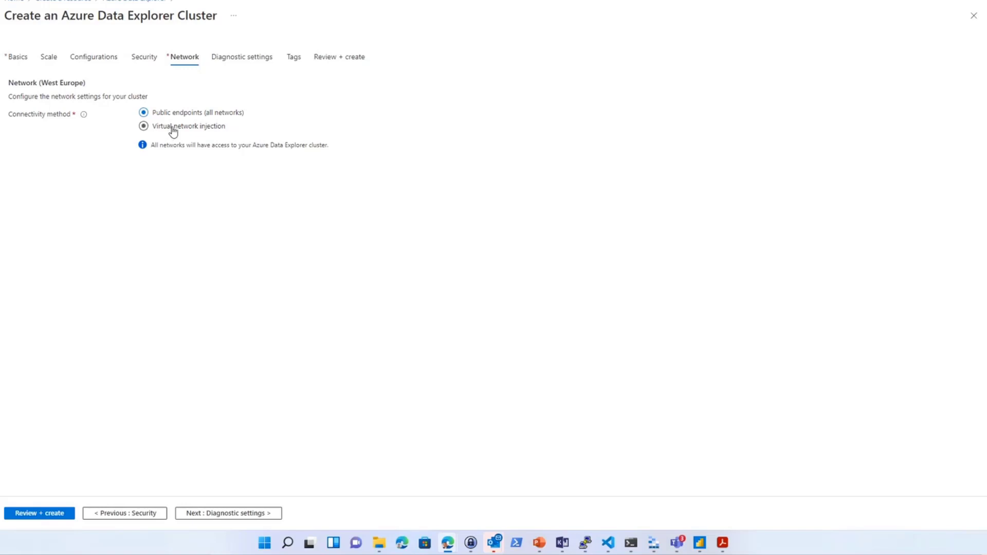
left_click(146, 126)
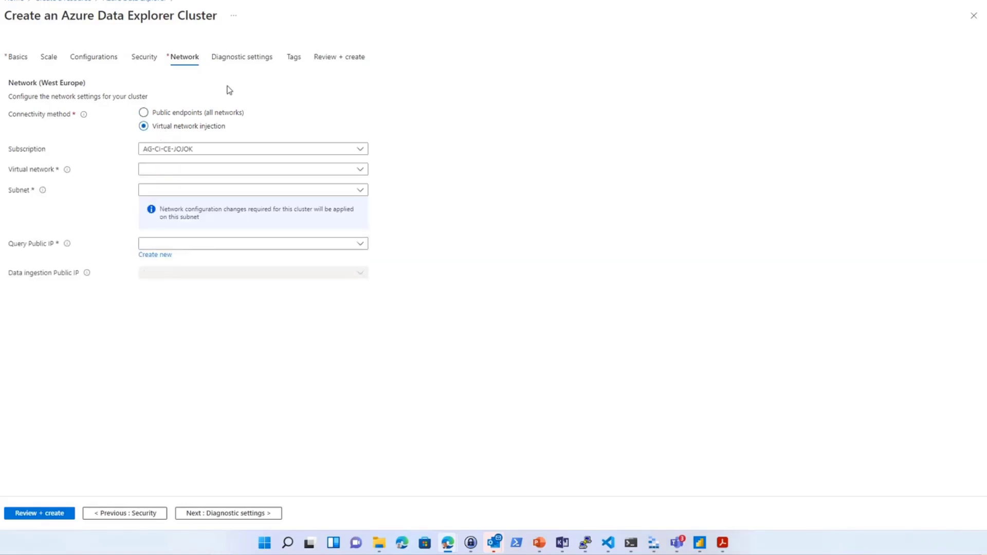
left_click(192, 114)
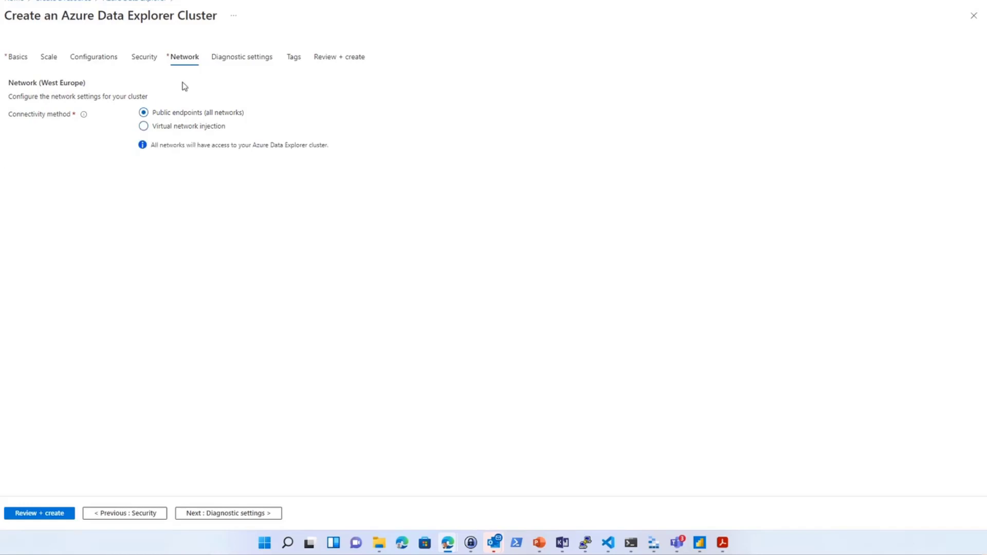
- Pass through the diagnostic settings and tags without entering anything, and create the cluster from the review summary
left_click(241, 61)
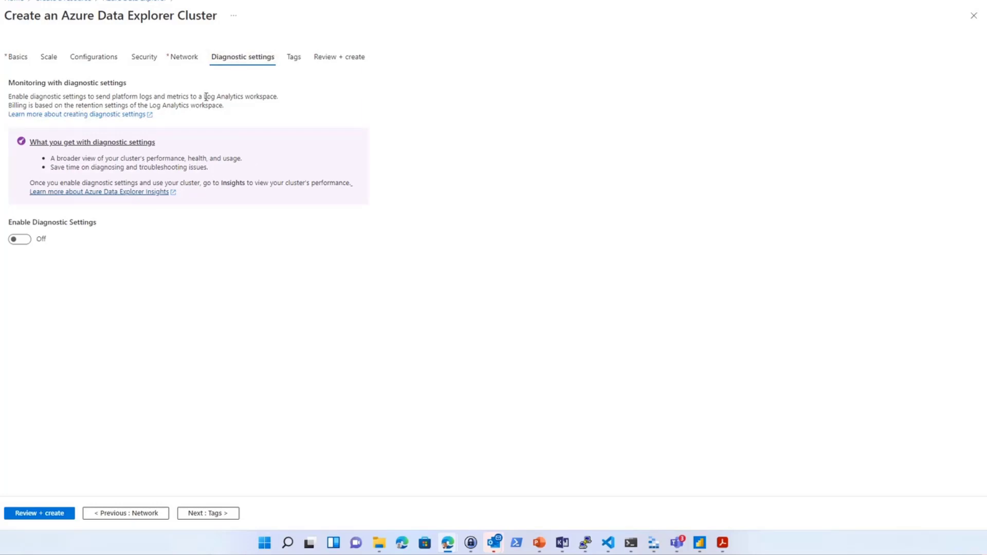
left_click(294, 59)
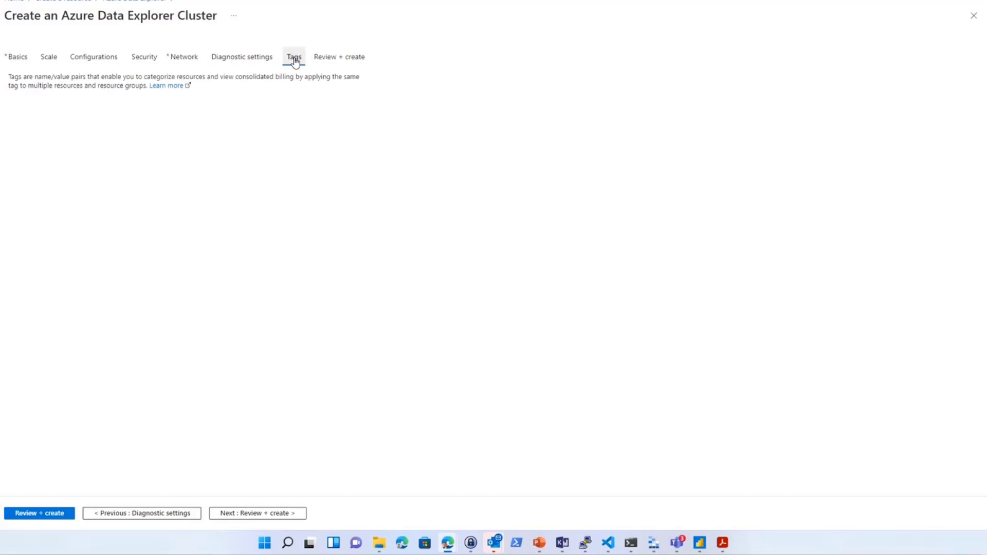
left_click(335, 56)
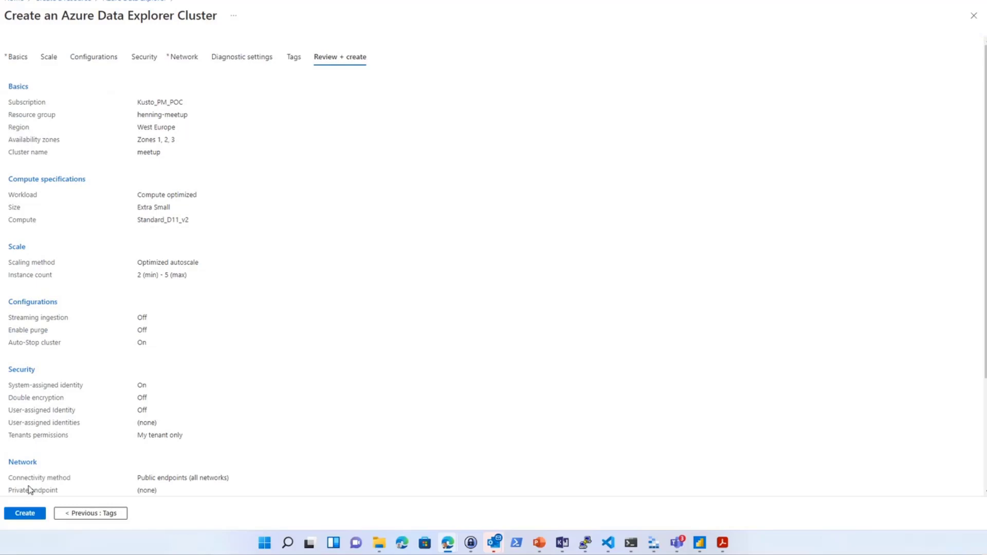
left_click(25, 513)
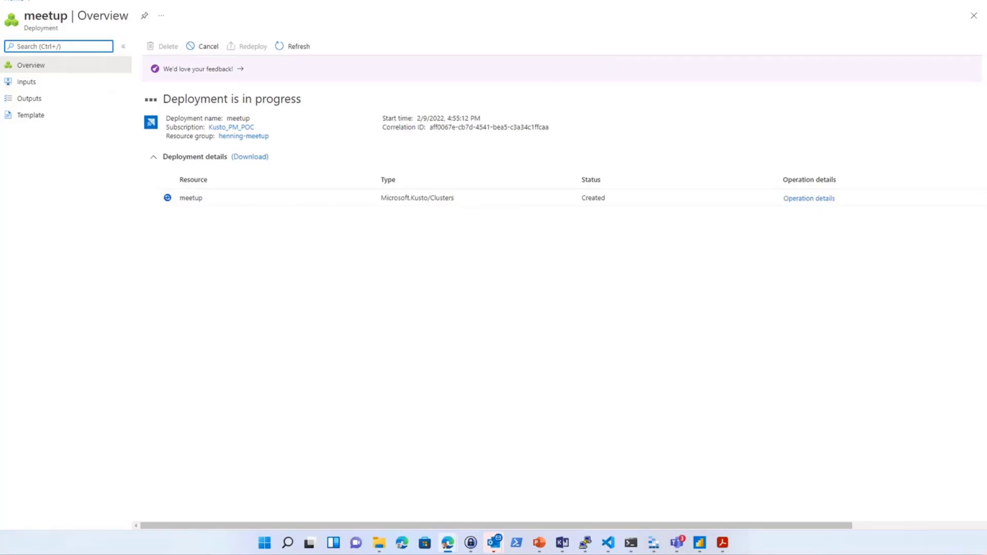
- Open the meetupfrankfurt cluster and review its engine type, cluster URI and data ingestion URI
left_click(540, 0)
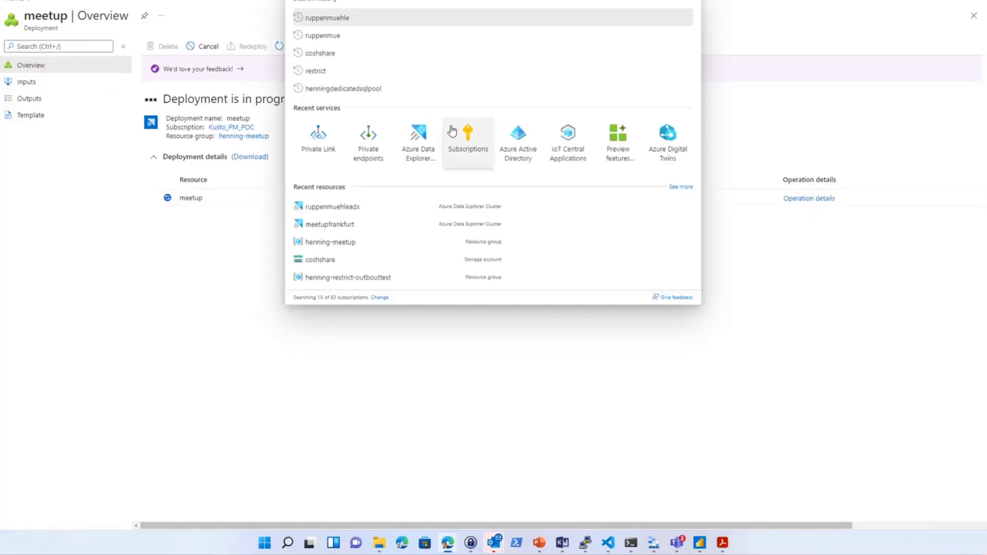
left_click(311, 224)
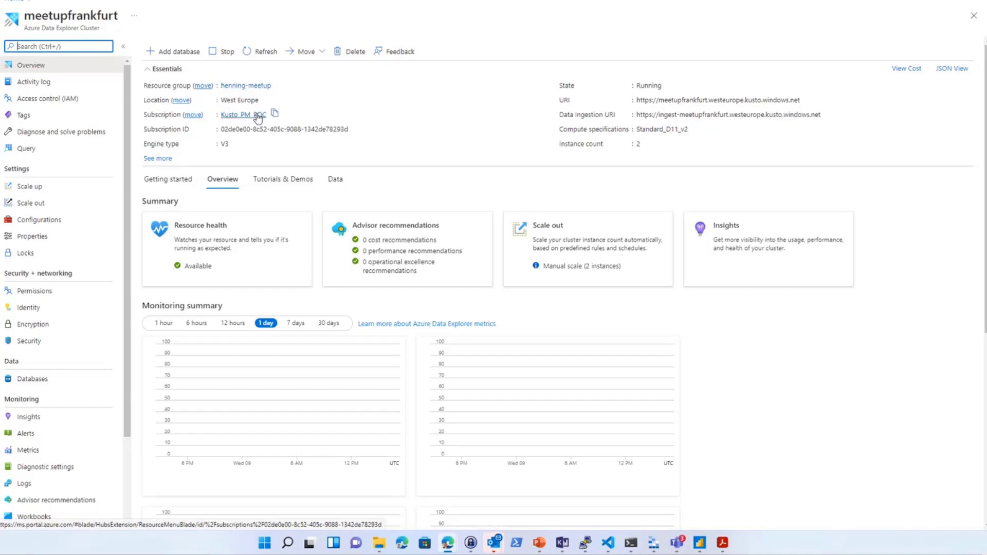
double_click(225, 143)
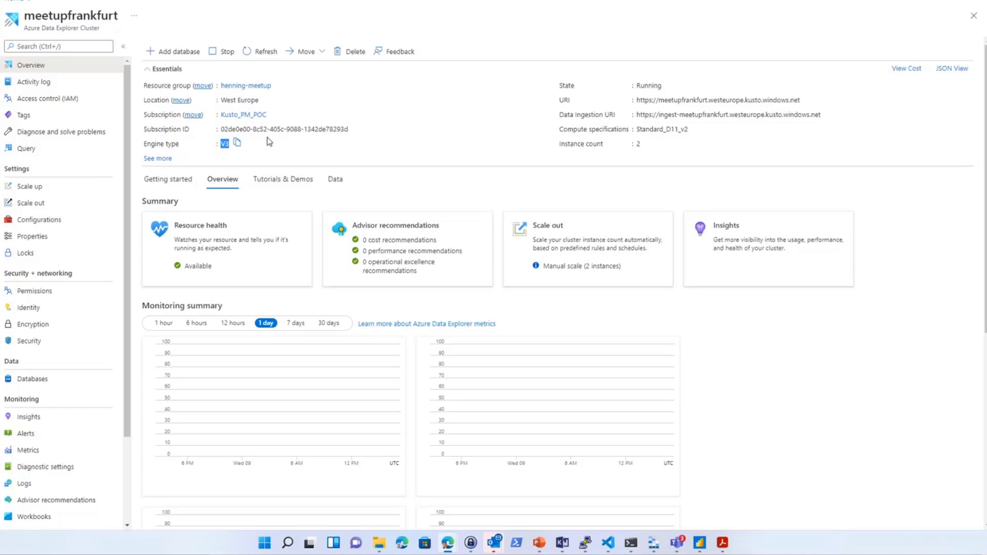
left_click(260, 137)
left_click_drag(637, 100, 842, 106)
left_click(844, 105)
left_click_drag(636, 114, 843, 116)
left_click(878, 120)
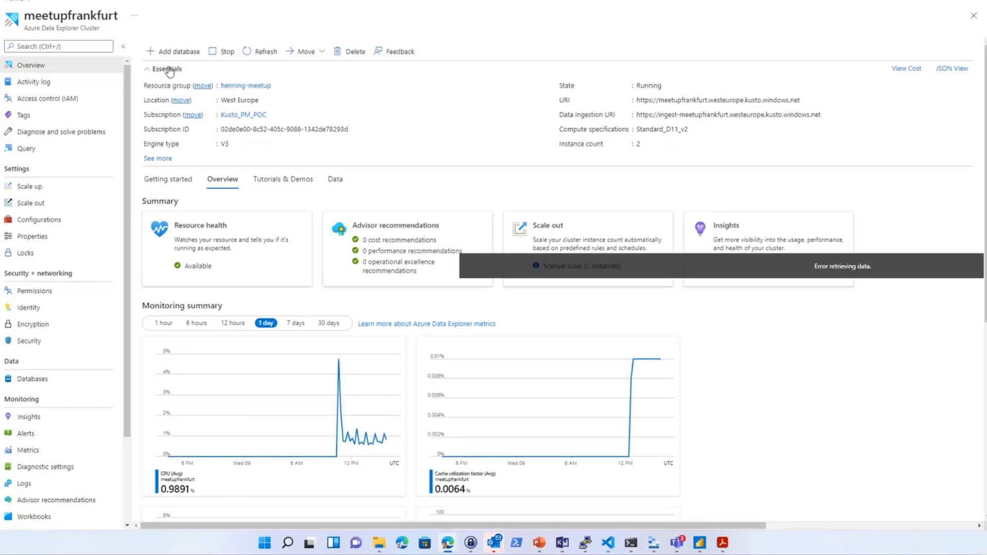
- Review the cluster's activity log, access control, scale-up SKUs and scale-out options without changing anything
left_click(57, 84)
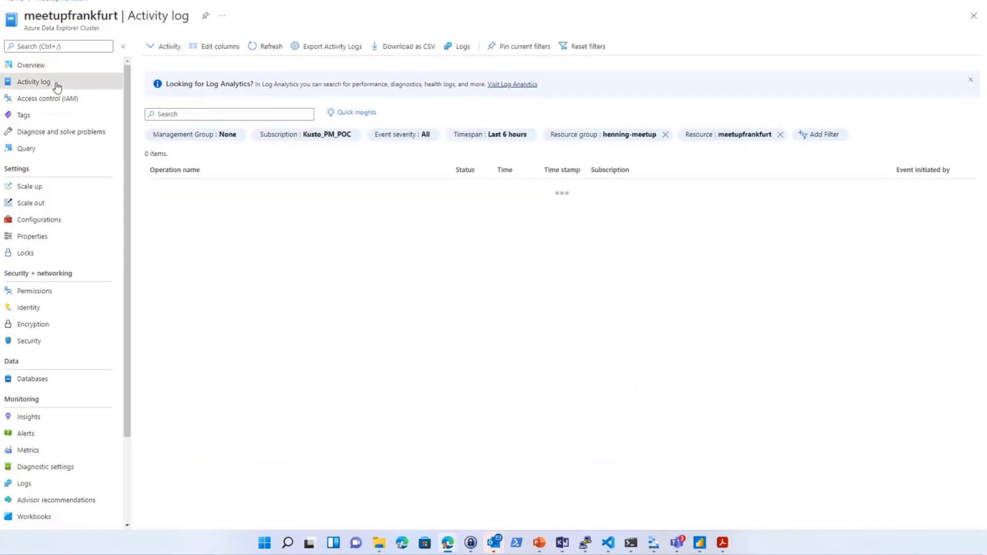
left_click(58, 101)
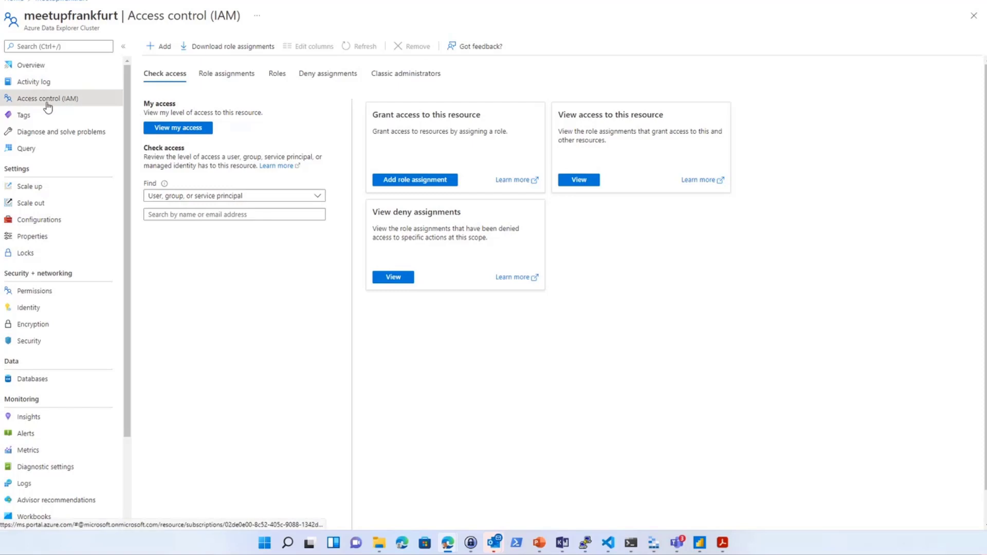
left_click(51, 189)
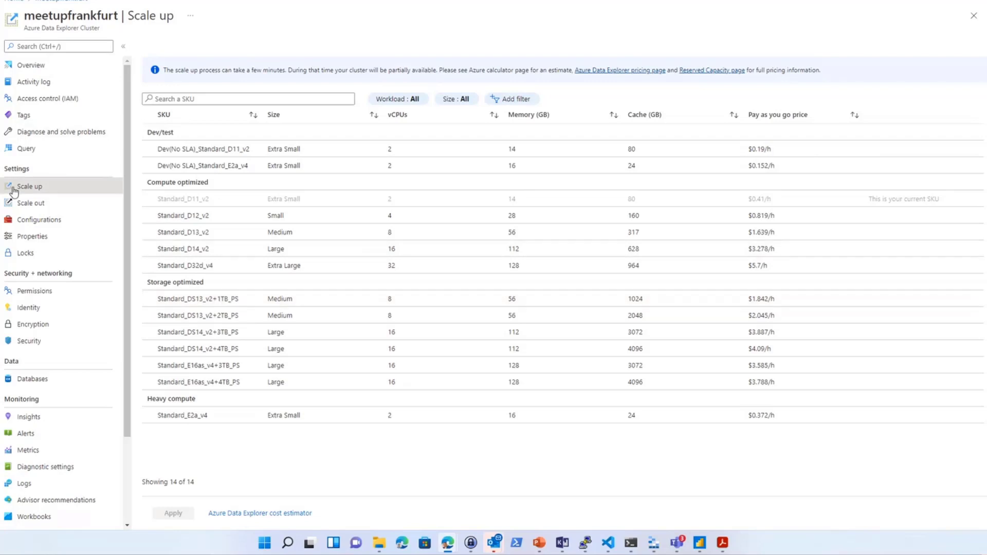
left_click(36, 203)
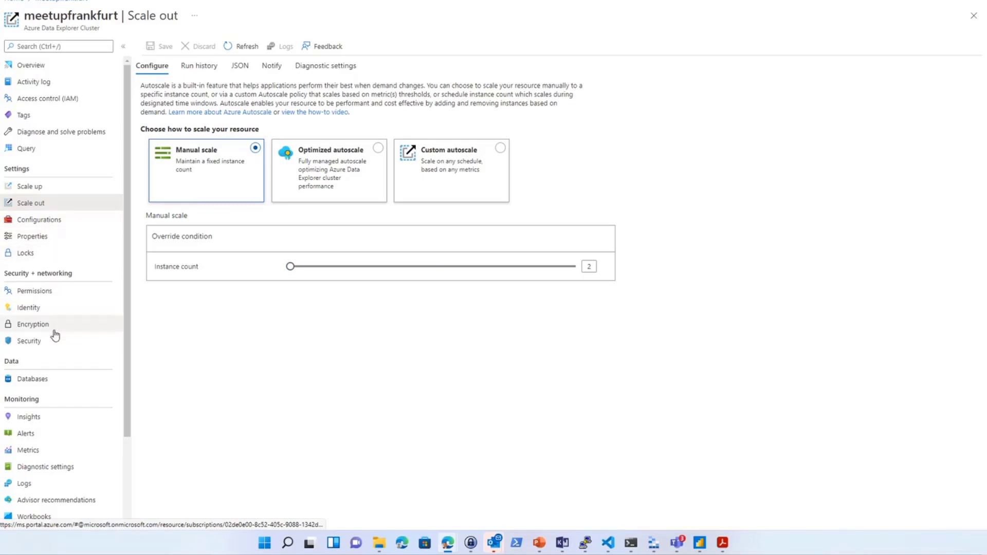
scroll(52, 342, "down", 2)
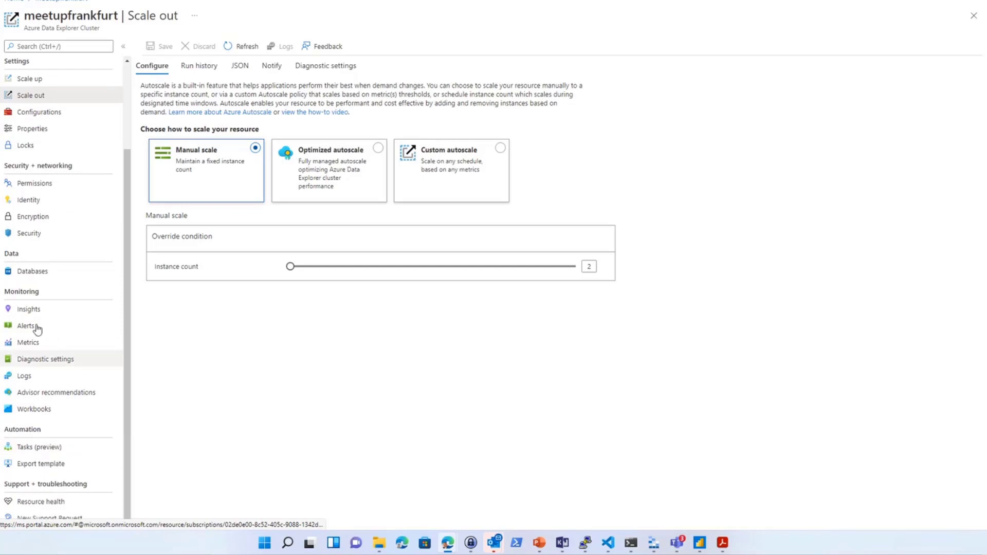
scroll(38, 309, "up", 2)
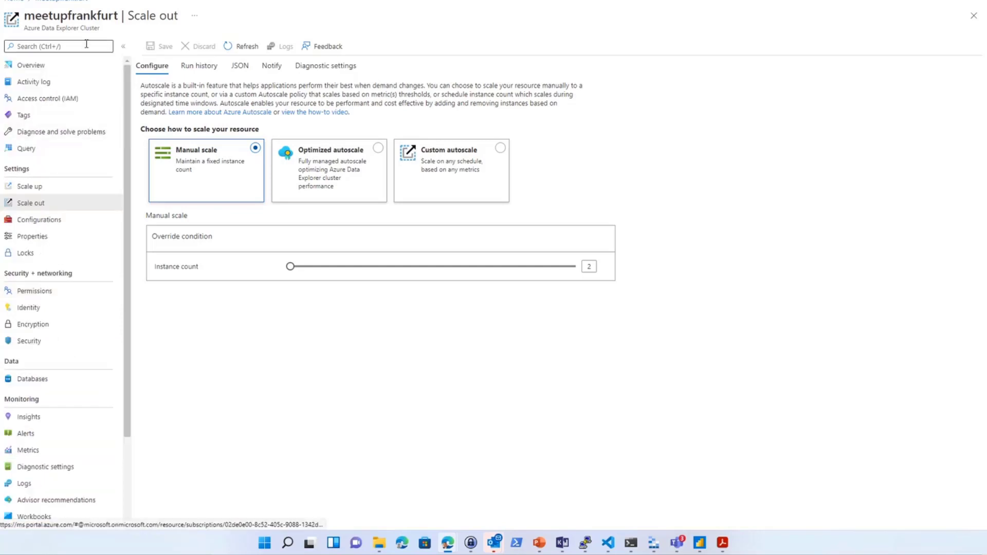
- Open the cluster's query page in the standalone web UI, and open the cluster's list of databases
left_click(31, 150)
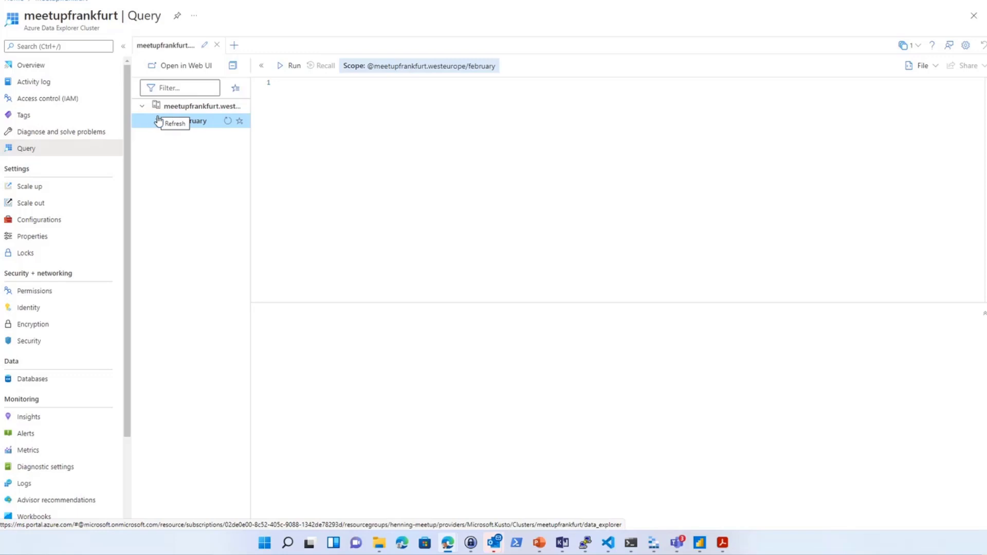
left_click(194, 66)
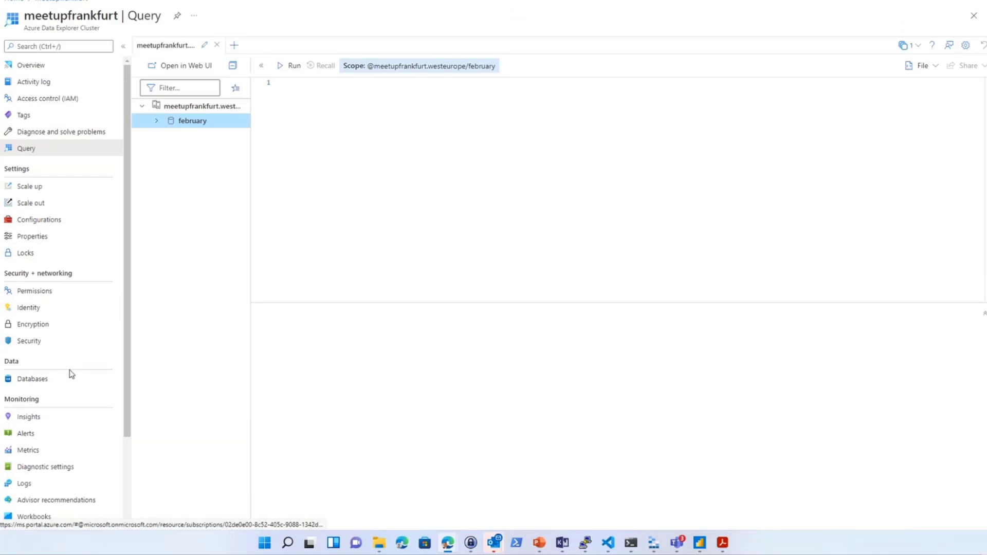
left_click(60, 383)
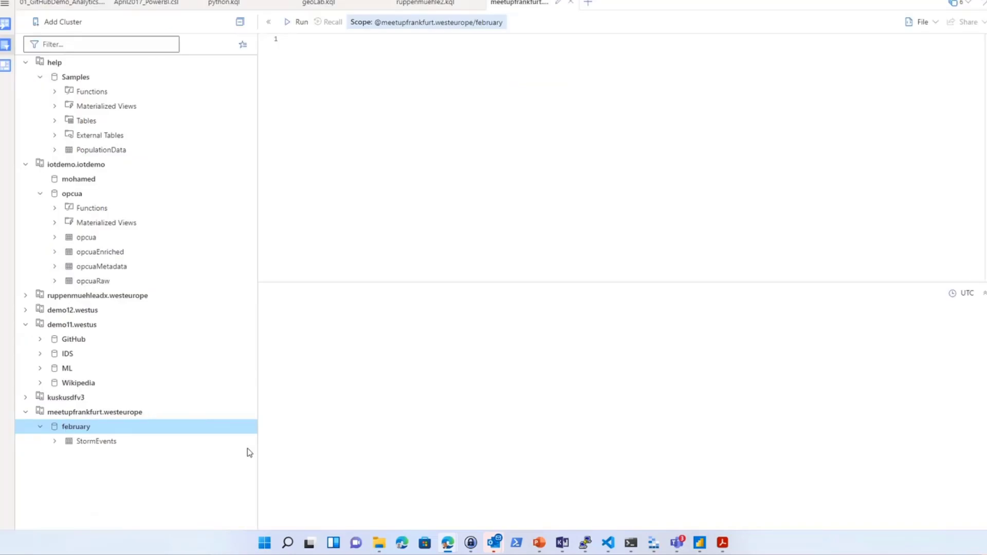
- Examine the columns of the StormEvents table in the february database, and collapse the table again
left_click(54, 444)
scroll(129, 425, "down", 4)
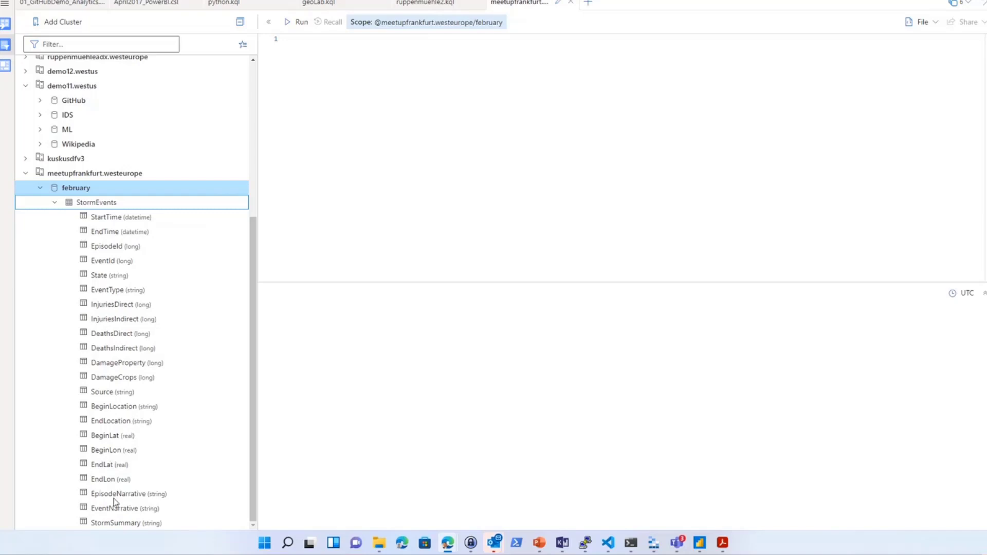
left_click(54, 203)
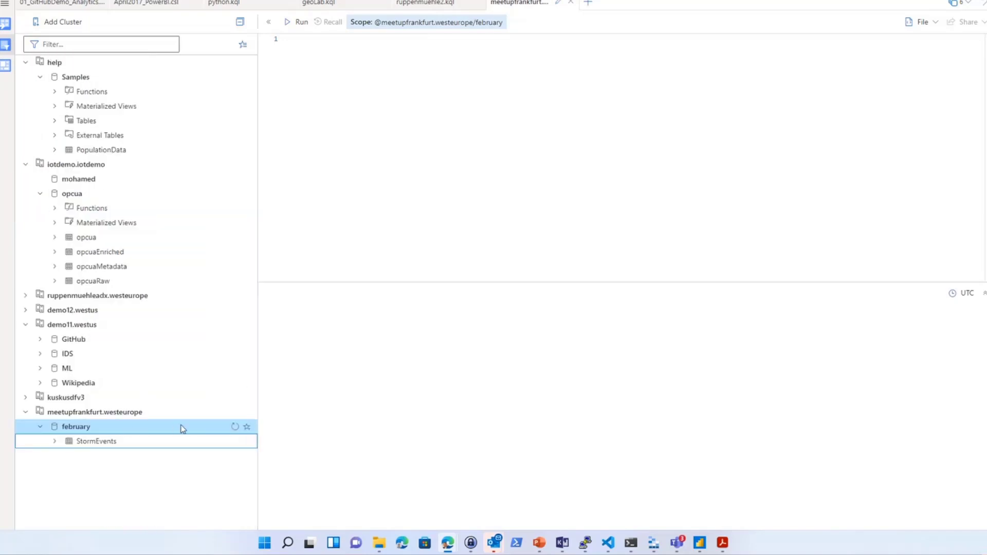
- Start ingesting new data into the february database with a new table named StormEventsTwo, and proceed to the source settings
right_click(71, 426)
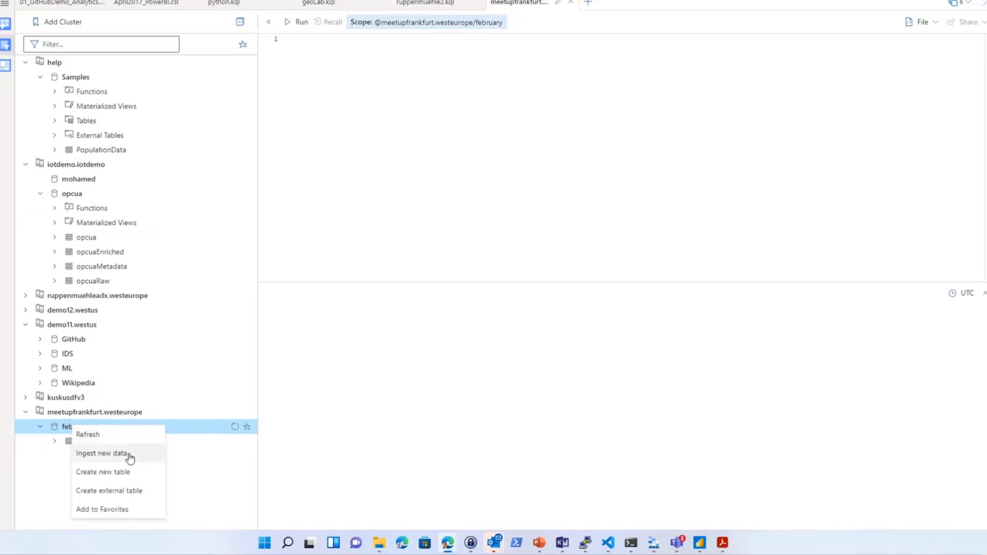
left_click(128, 454)
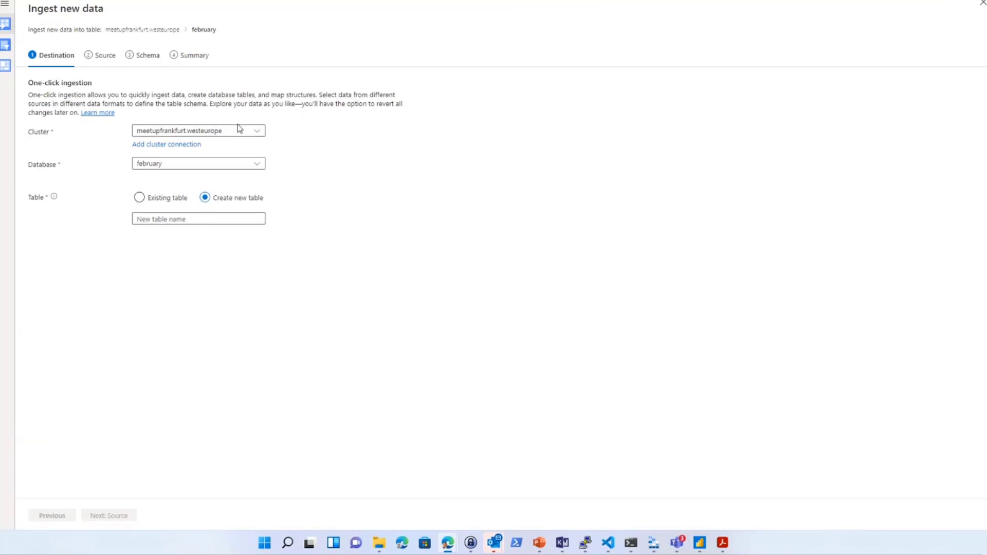
left_click(199, 221)
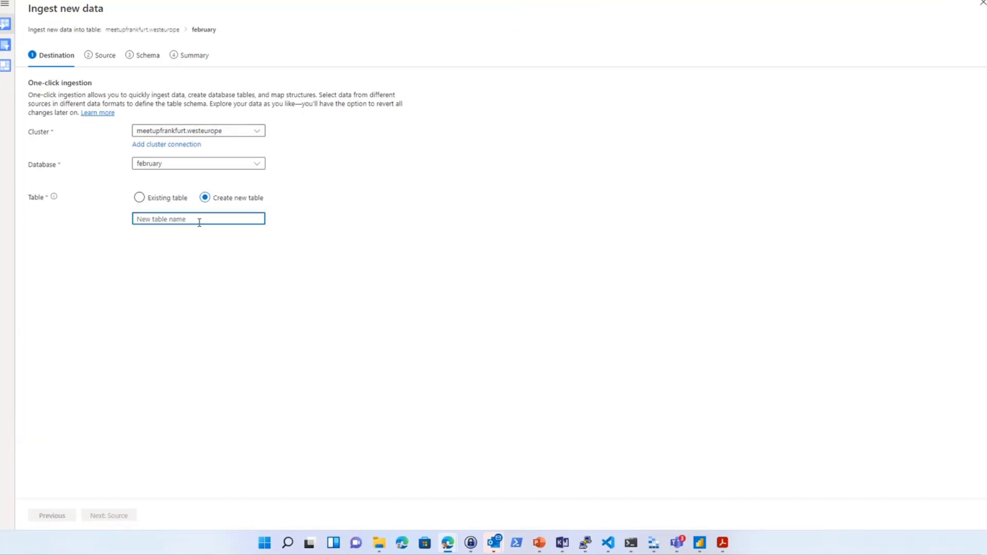
type("Storm")
type("ents")
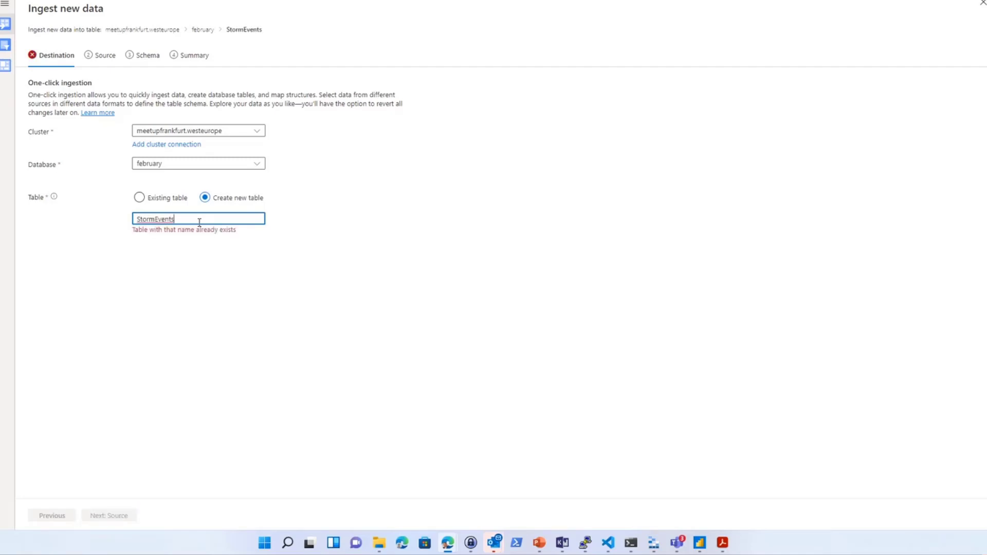
type("ventsTwo")
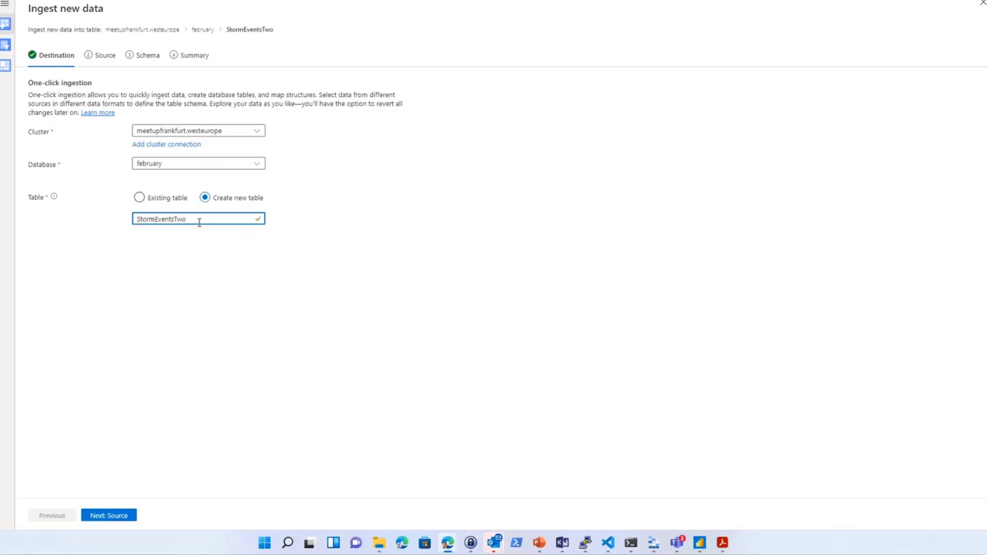
left_click(102, 516)
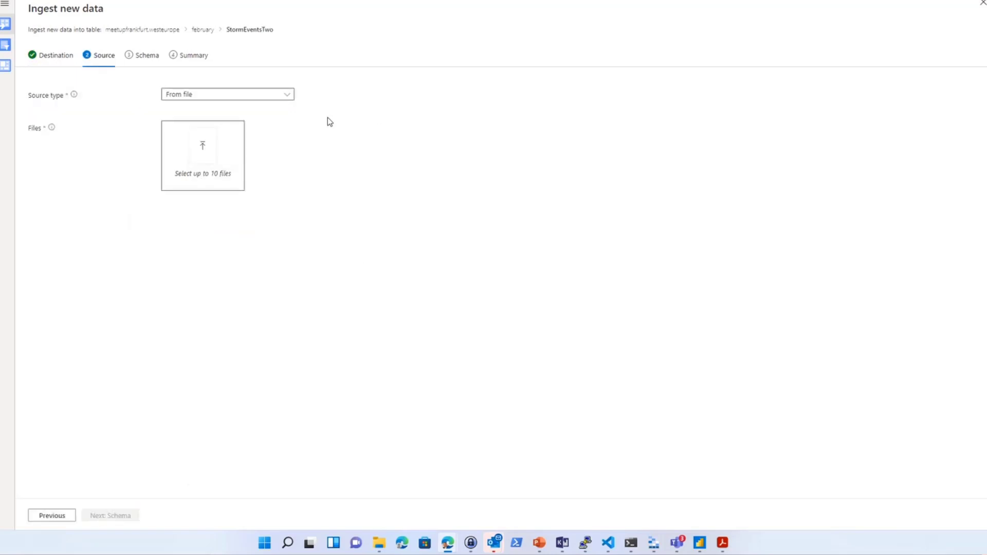
- Review the available ingestion source types and the open file folders, leaving From file selected
left_click(282, 95)
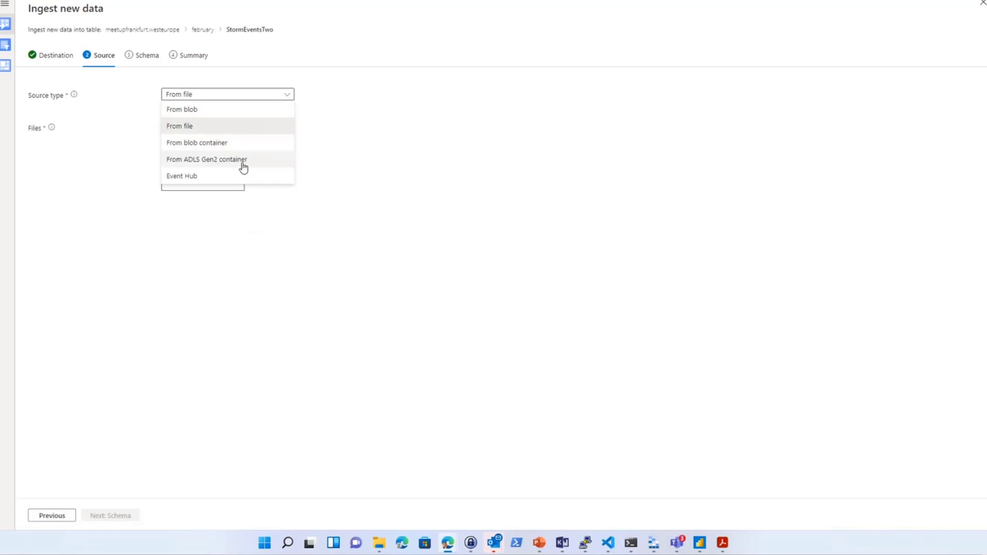
left_click(456, 233)
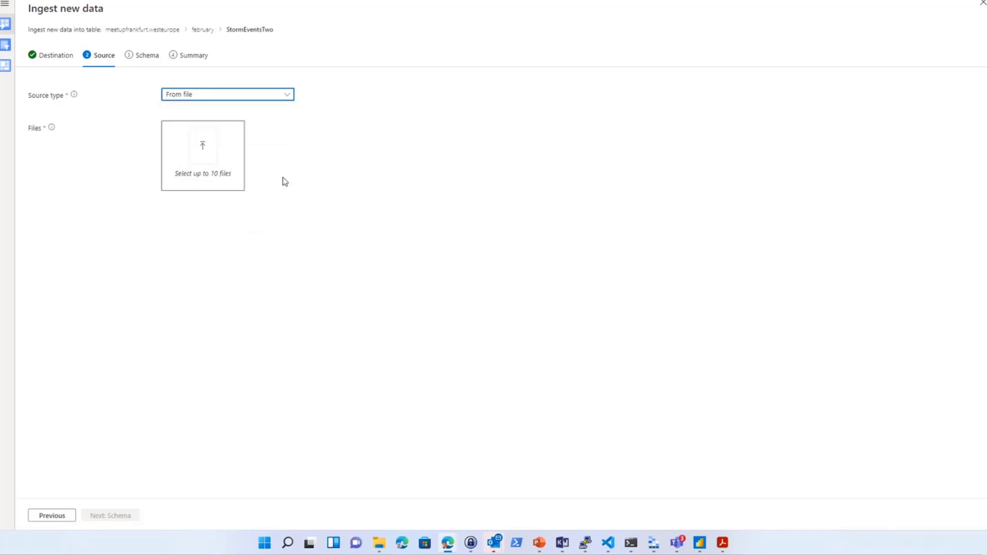
left_click(383, 541)
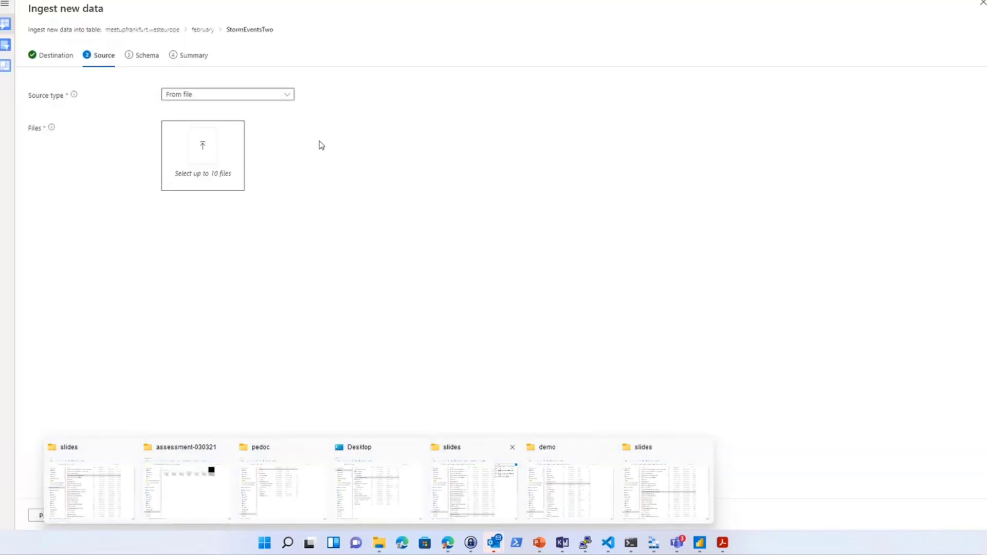
left_click(399, 174)
- Set the source type to From blob, paste the blob's SAS URL as the link to source, and proceed to the schema
left_click(652, 545)
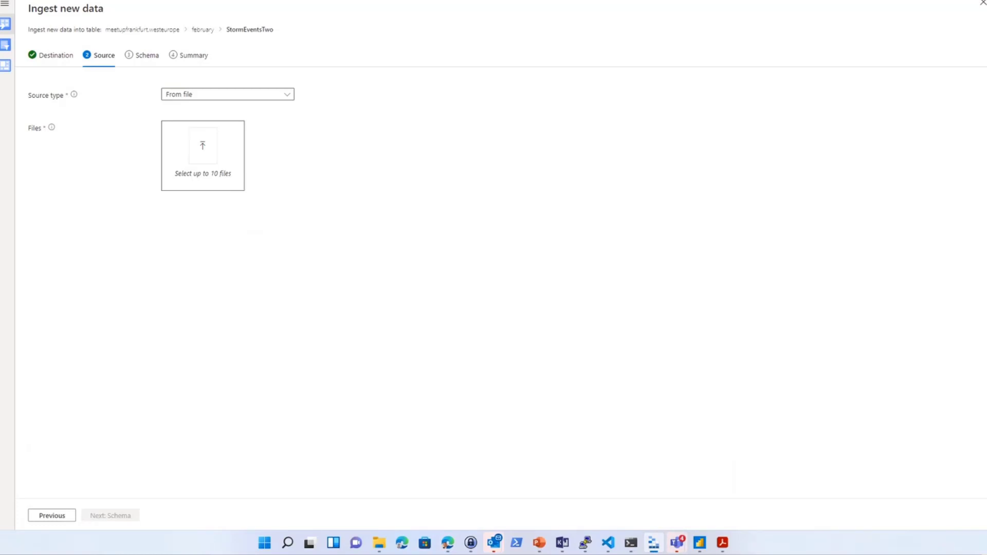
left_click(252, 99)
left_click(211, 111)
left_click(204, 124)
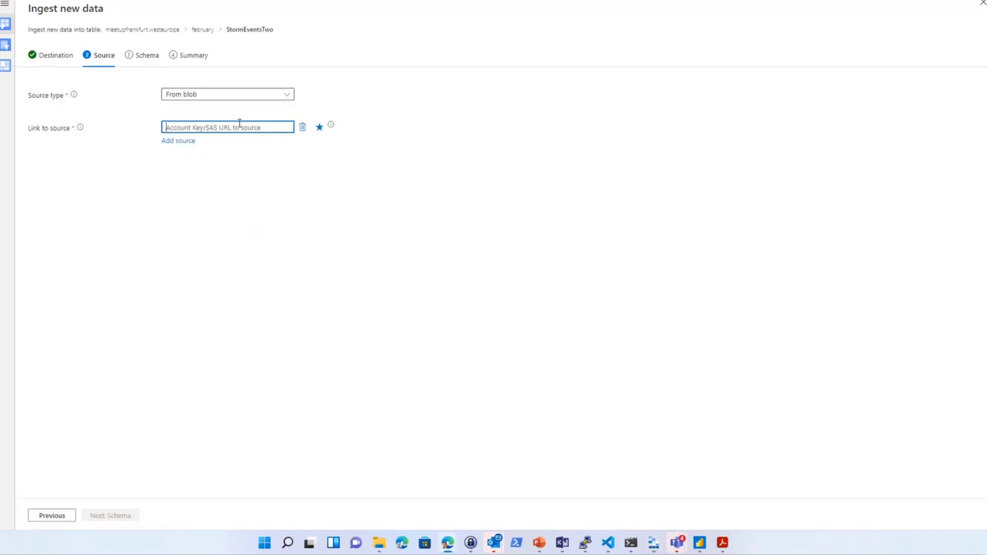
key("ctrl+v")
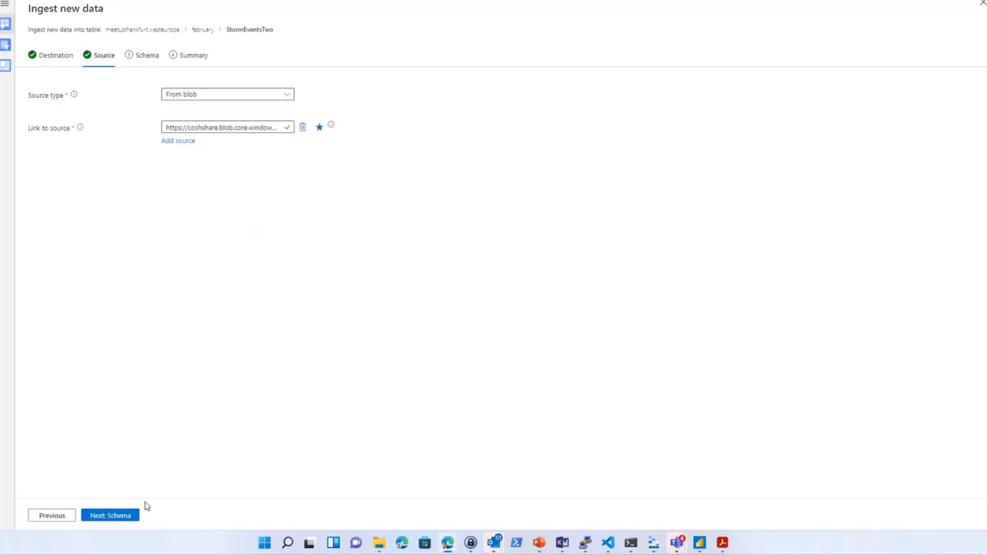
left_click(127, 518)
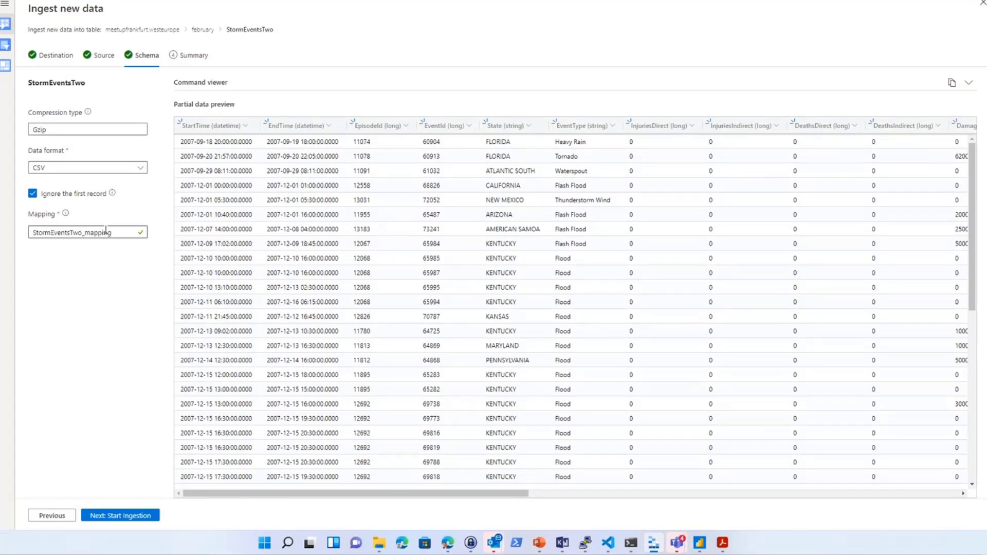
- Review the generated table and mapping commands in the Command viewer, and start the ingestion into StormEventsTwo
left_click(968, 86)
scroll(360, 117, "down", 6)
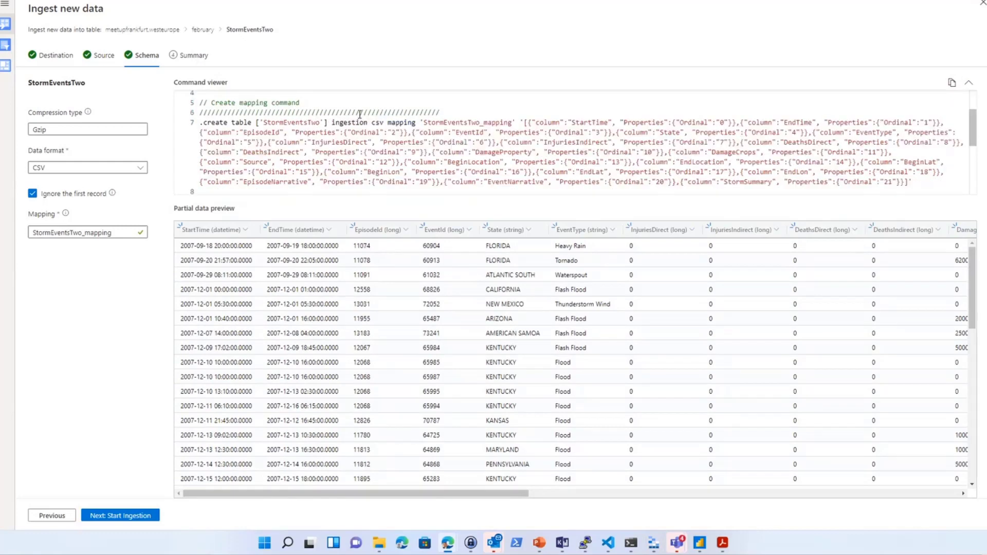
scroll(360, 118, "up", 5)
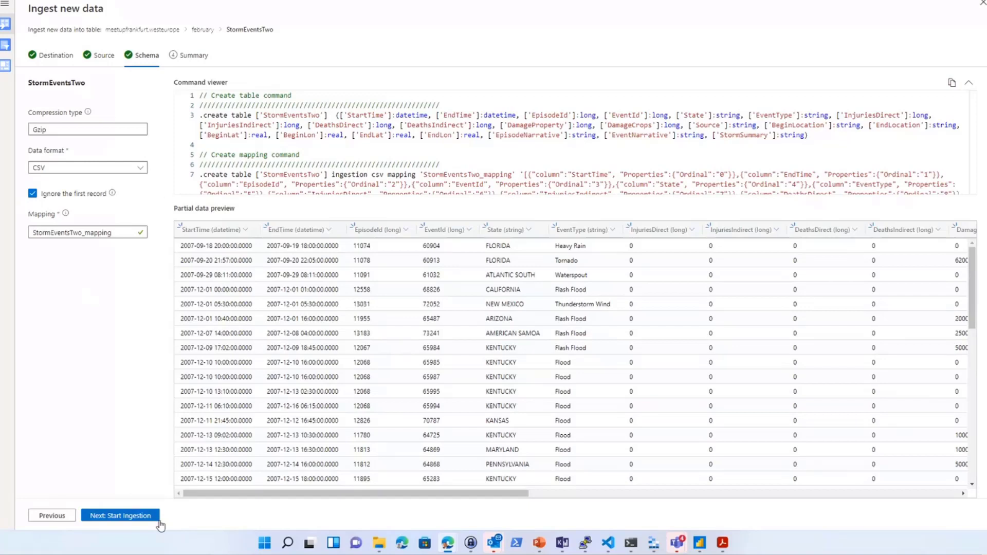
left_click(135, 517)
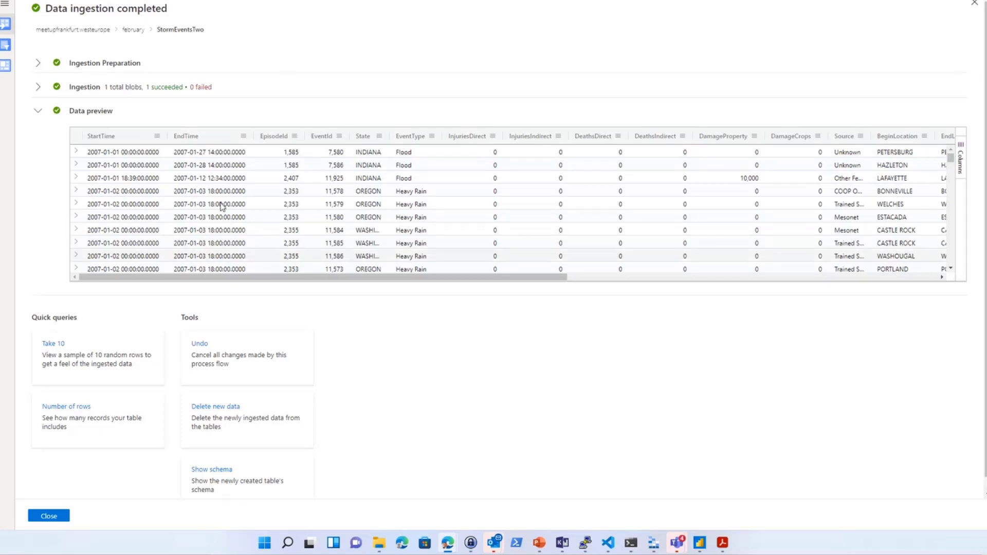
- Run the Take 10 quick query on the StormEventsTwo table
left_click(53, 343)
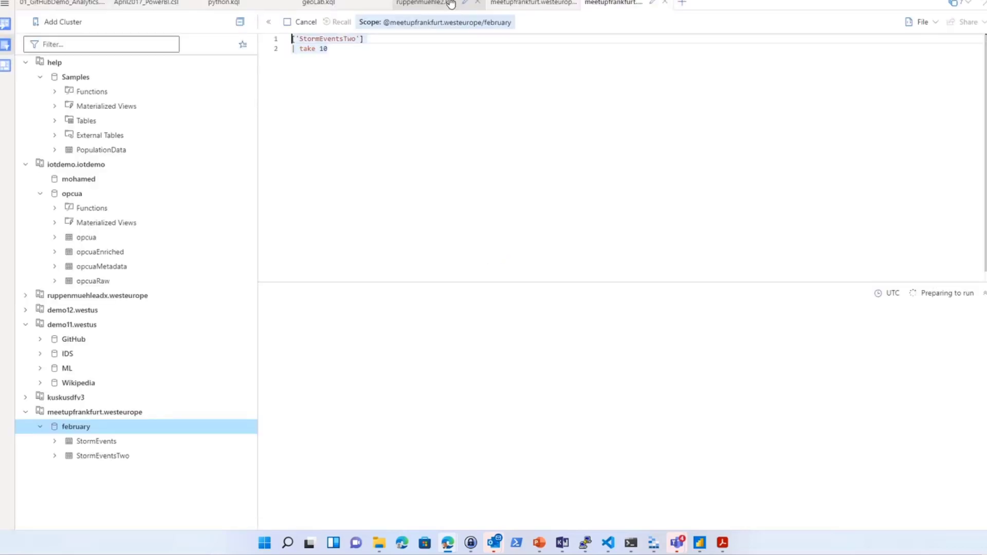
left_click(351, 44)
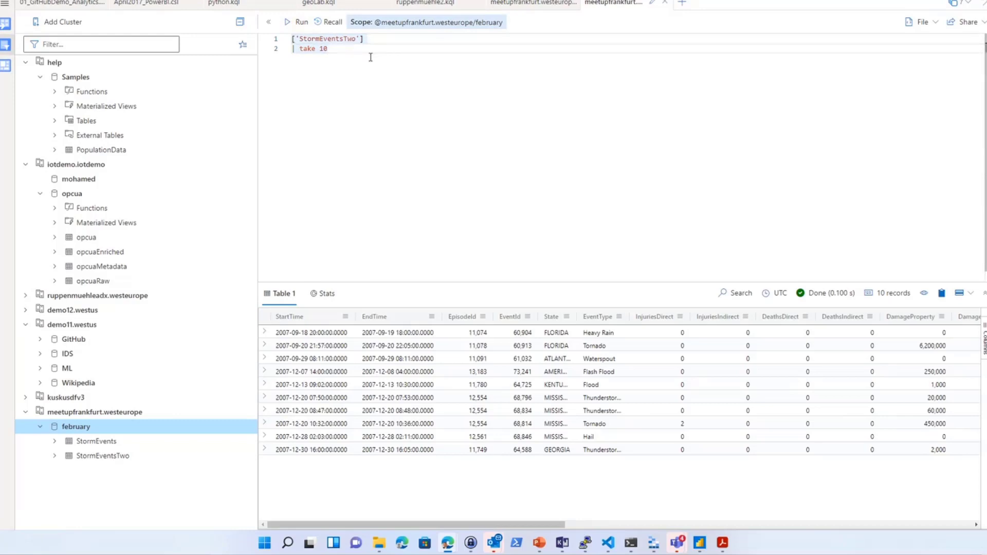
- Clear the query from the editor, add three line breaks and place the cursor on line 2
key("ctrl+a")
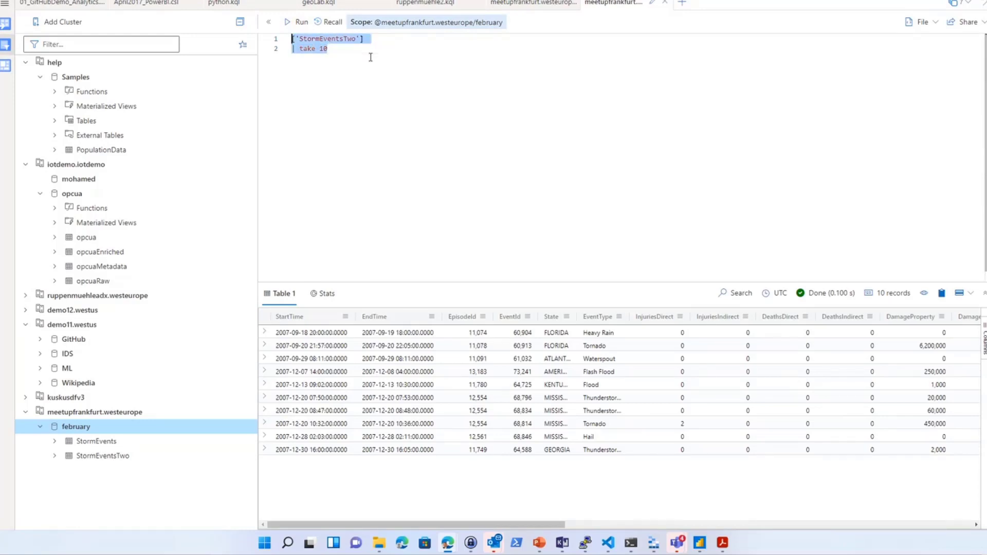
key("BackSpace")
key("Return")
key("Return")
key("Return")
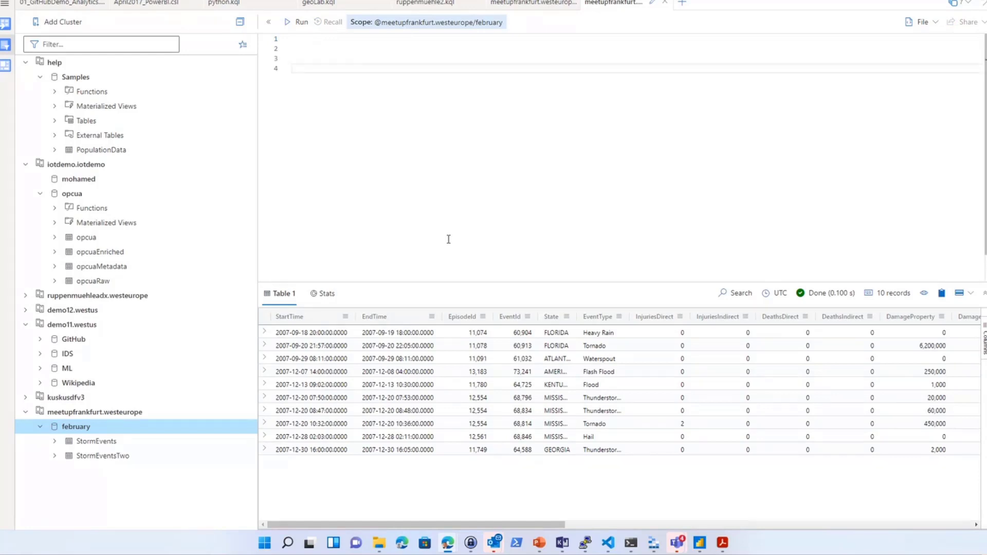
key("Up")
key("Up")
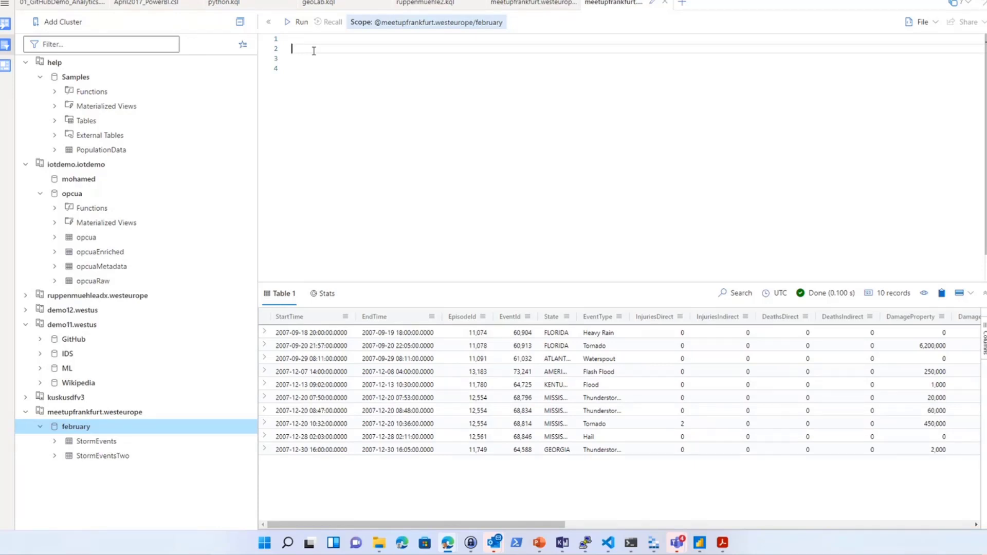
- Start a query on line 2 with the StormEventsTwo table and a new pipe line below it
type("S")
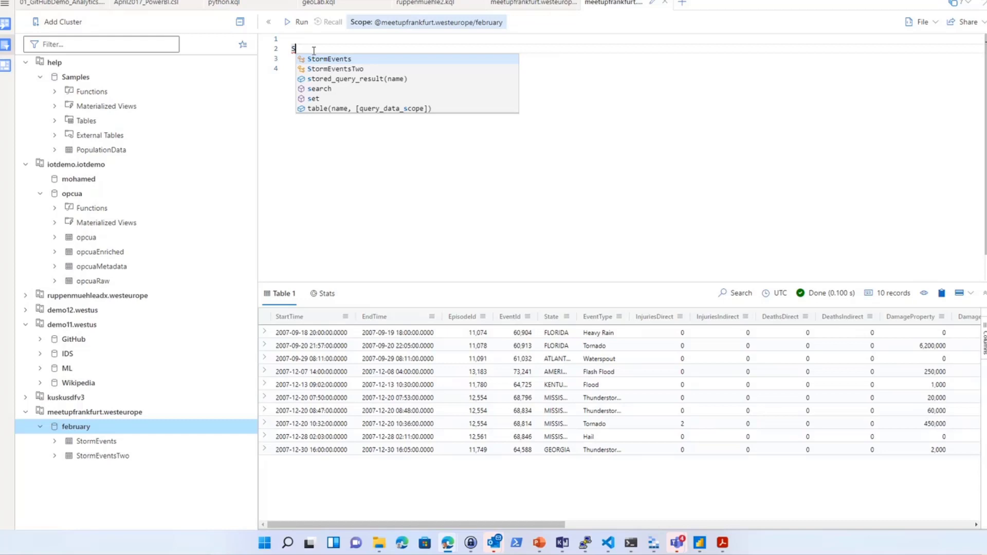
key("Down")
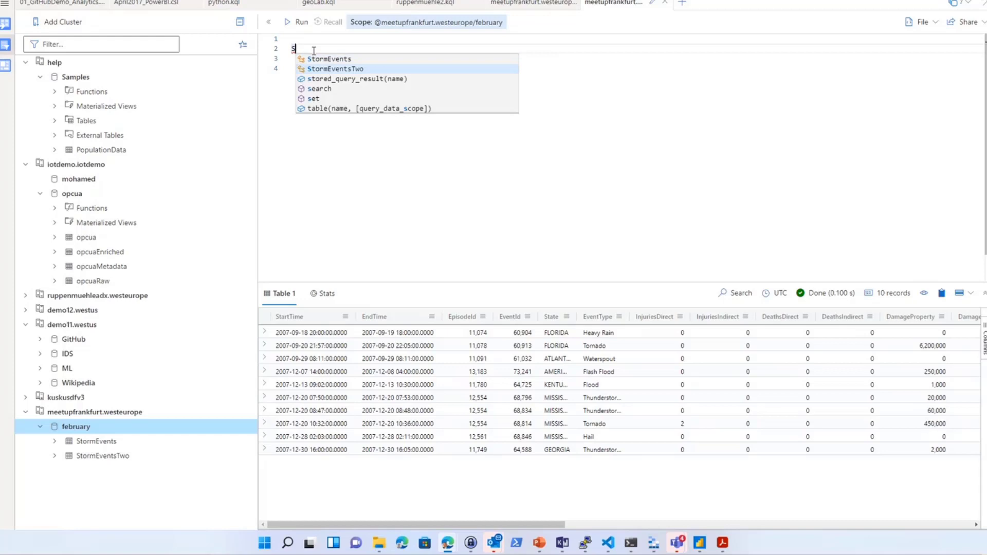
key("Return")
key("Return")
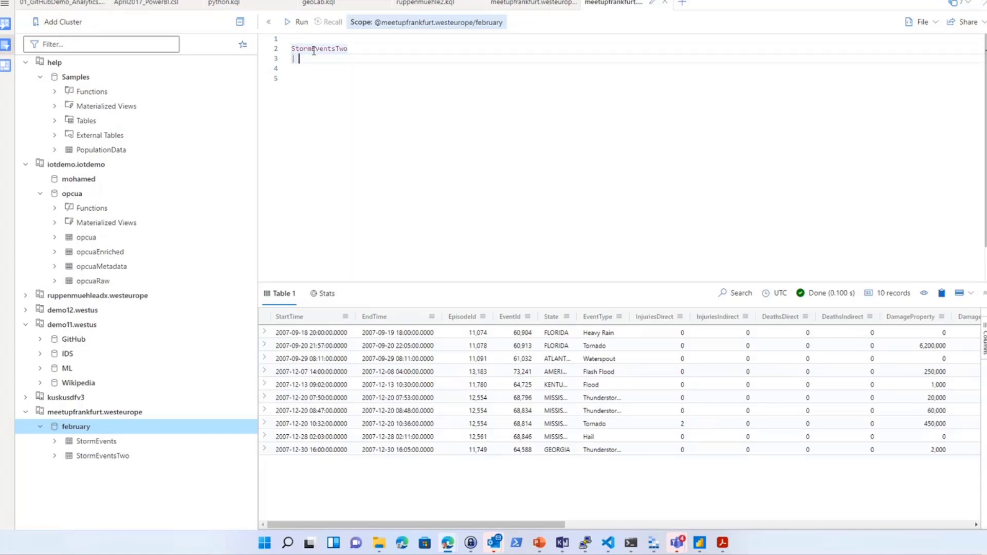
- Add the count operator to the StormEventsTwo query and run it
key("BackSpace")
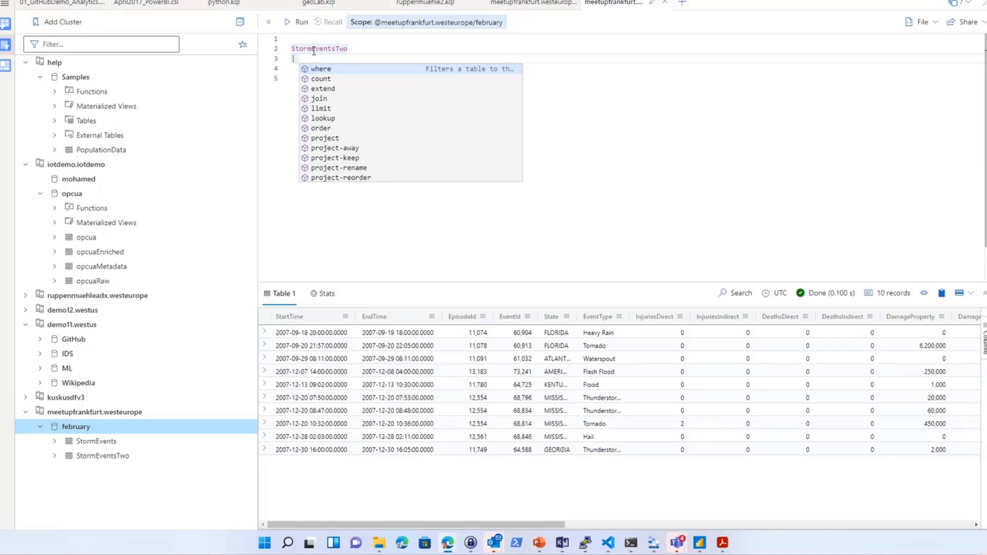
key("Down")
key("Down")
key("Down")
key("Down")
key("Down")
key("Down")
key("Down")
key("Down")
key("Down")
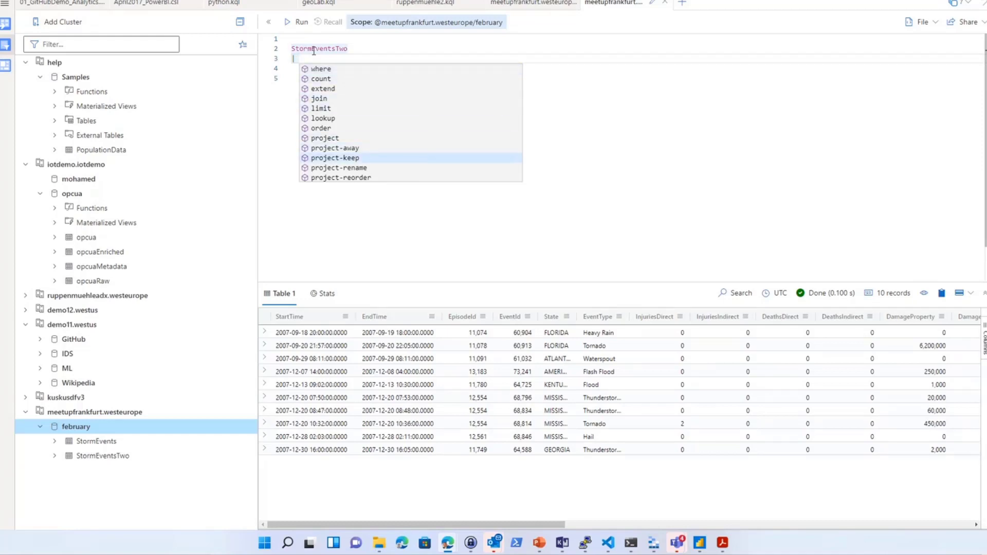
key("Down")
key("Up")
key("Up")
key("Up")
key("Up")
key("Up")
key("Up")
key("Up")
key("Up")
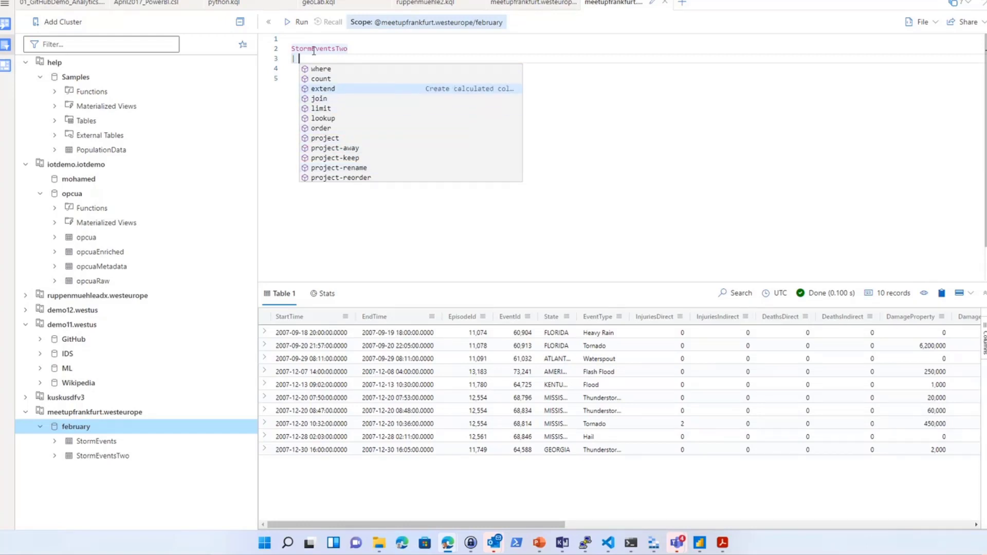
key("Up")
key("Return")
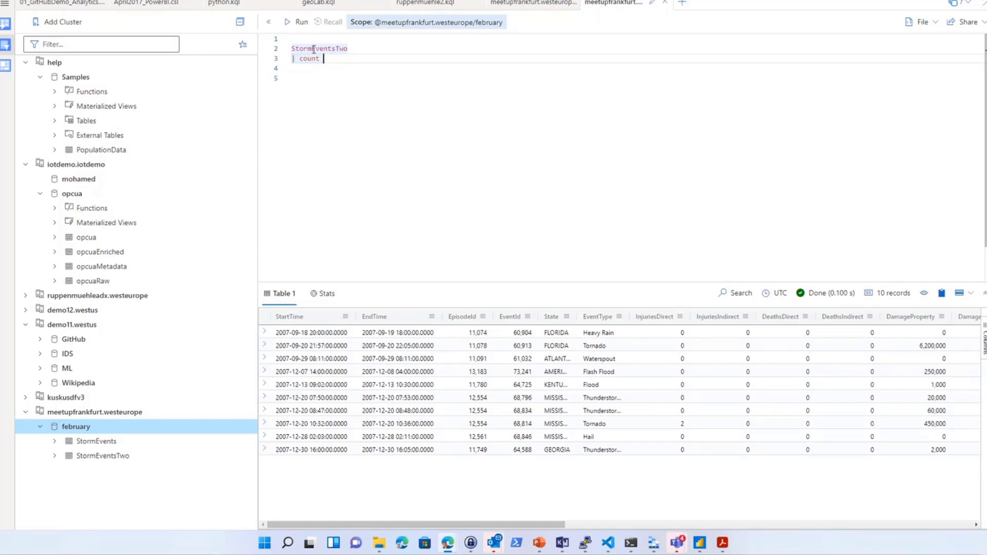
left_click(333, 48)
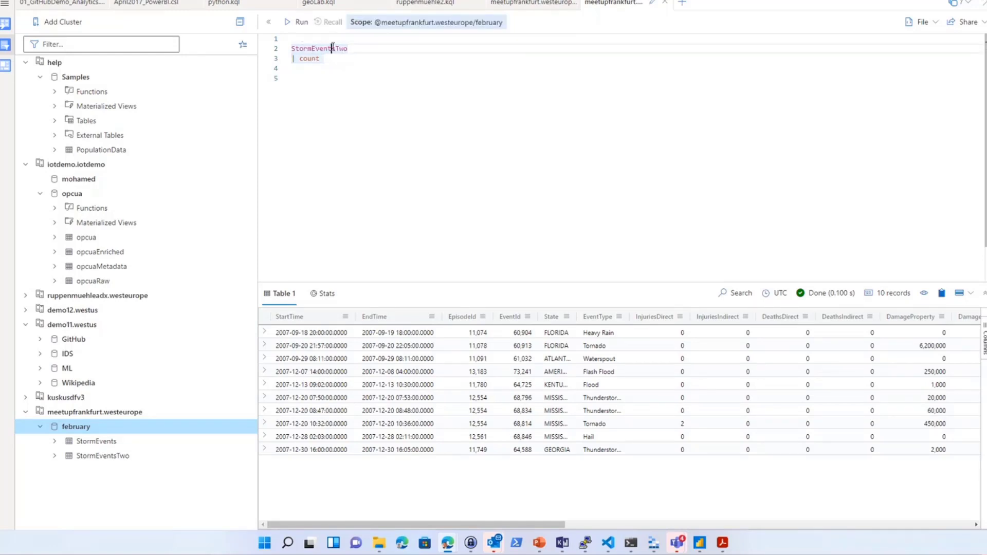
left_click(291, 22)
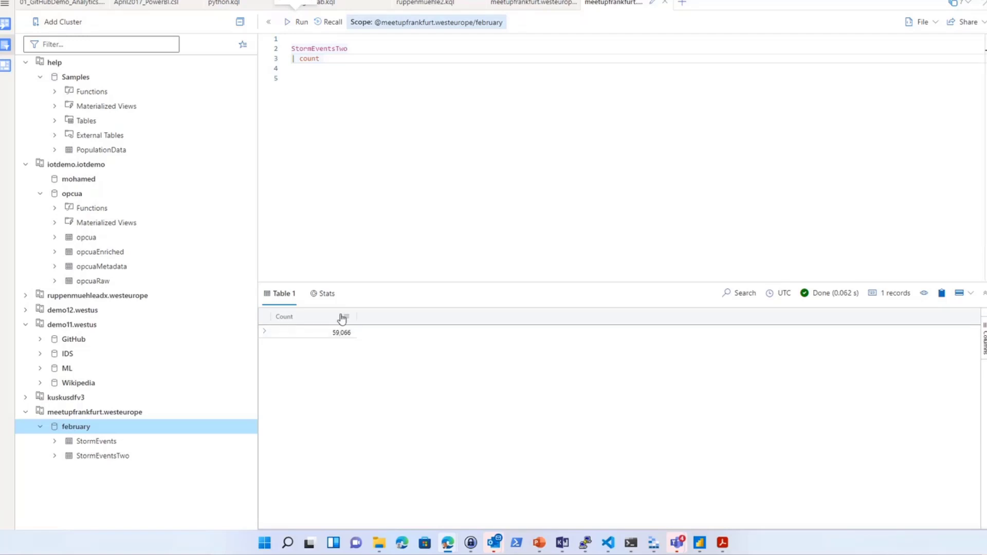
- Replace the count operator with take 10 and run the StormEventsTwo query
left_click(344, 60)
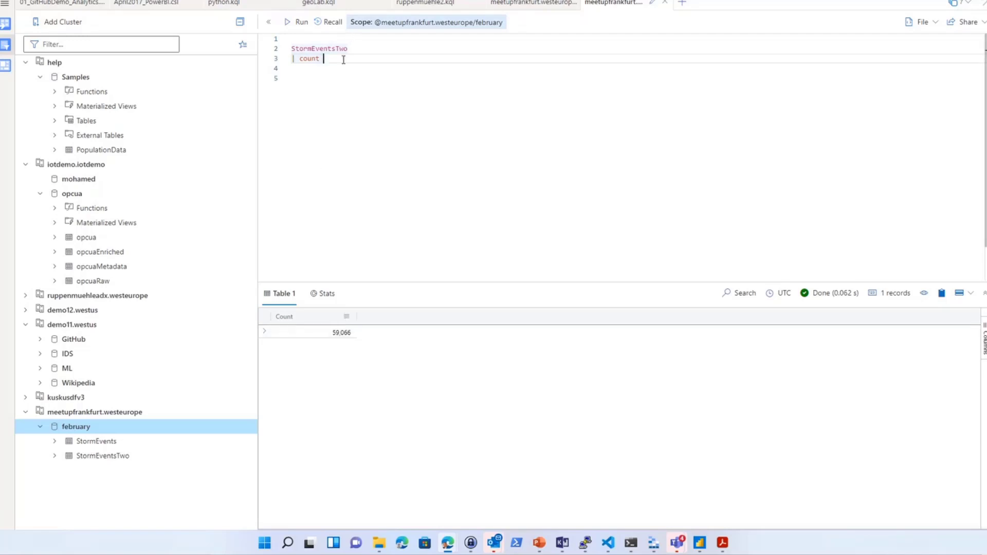
key("BackSpace")
key("BackSpace")
key("BackSpace")
key("BackSpace")
key("BackSpace")
type("take 10")
key("shift+Return")
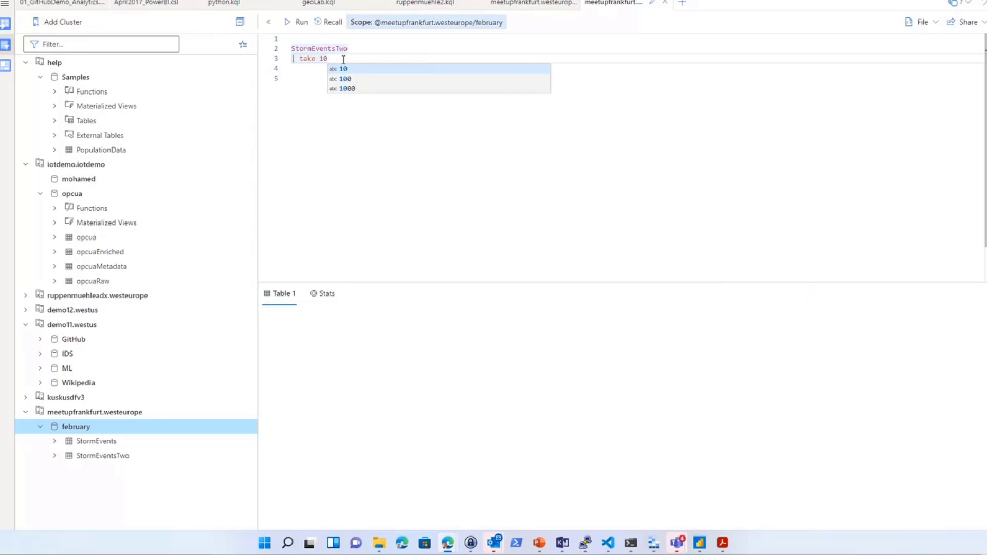
- Add a where operator on its own line below take 10
type("| w")
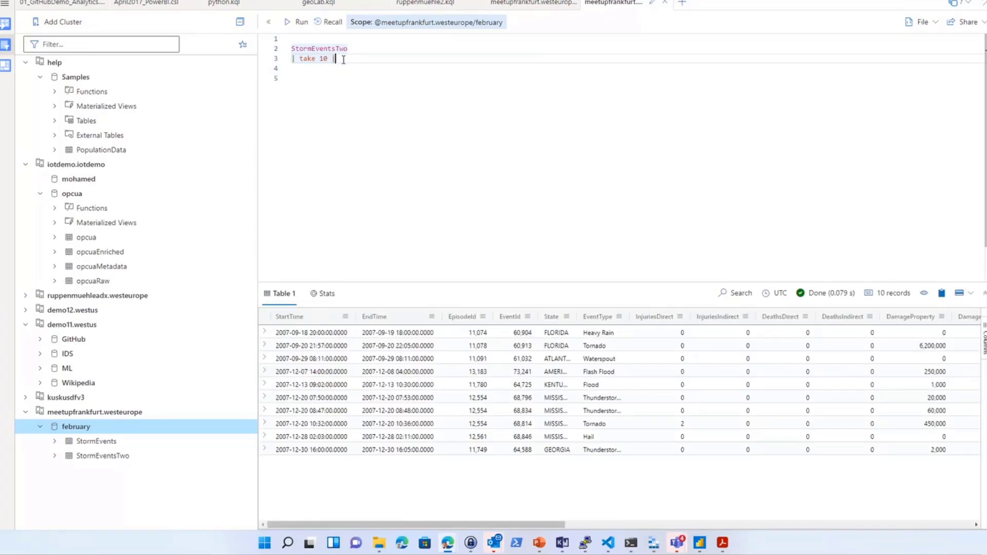
key("BackSpace")
key("BackSpace")
key("BackSpace")
key("Return")
type("| where")
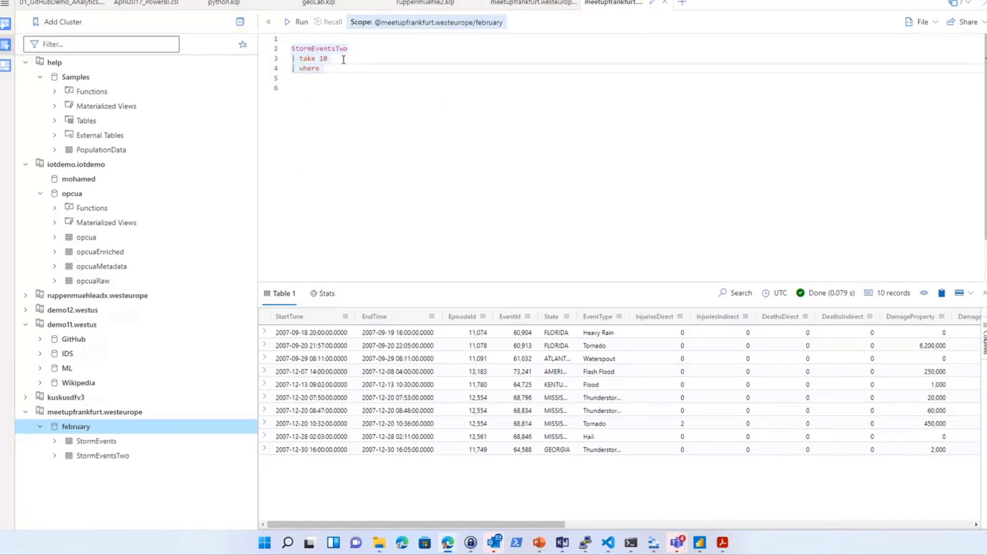
type(" Sta")
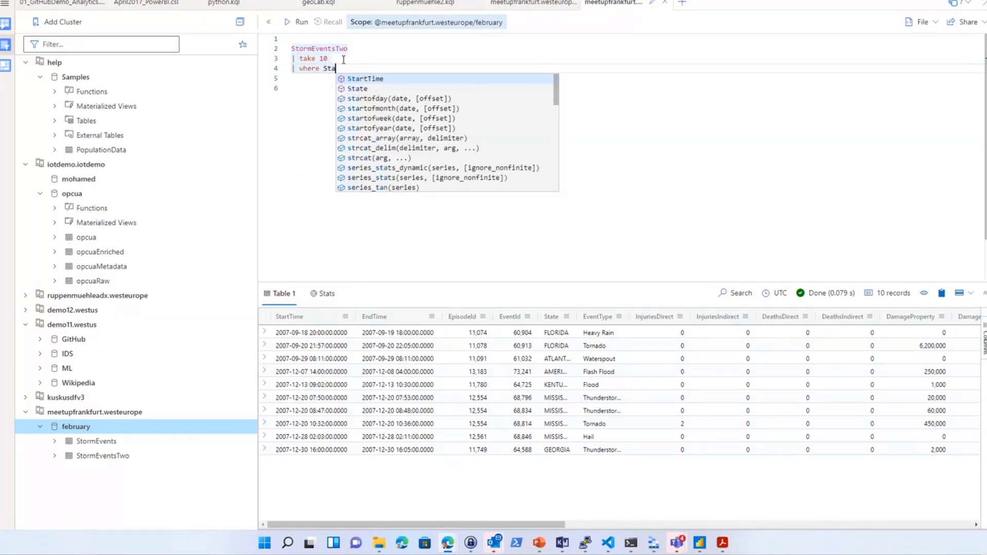
- Complete the where operator with the condition EventType == "Tornado"
key("BackSpace")
key("BackSpace")
key("BackSpace")
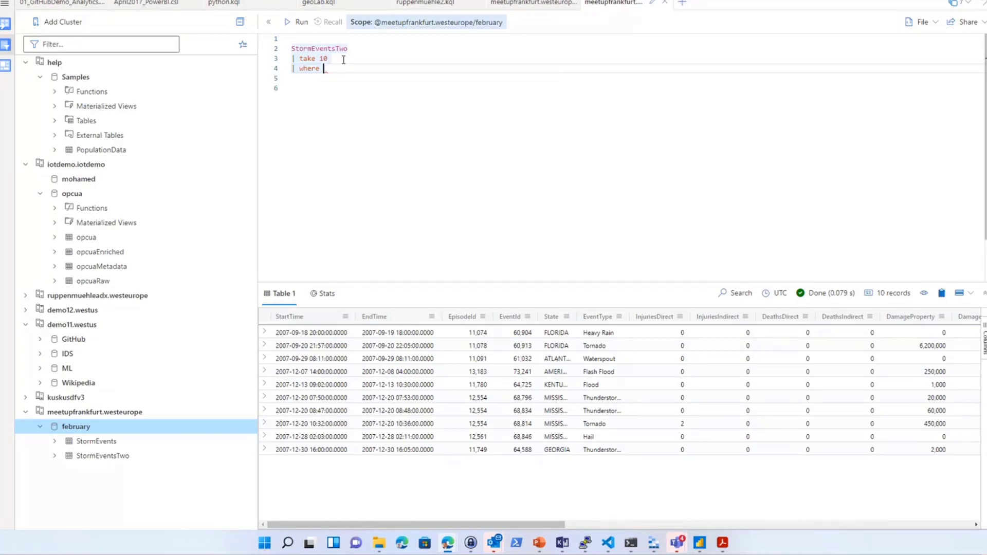
type("Eve")
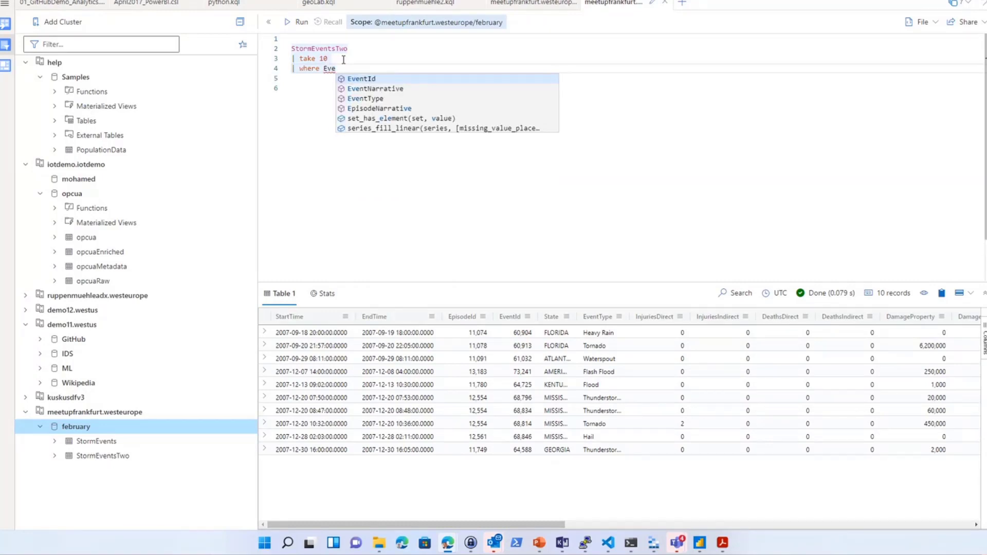
key("Down")
key("Down")
key("Tab")
type("==")
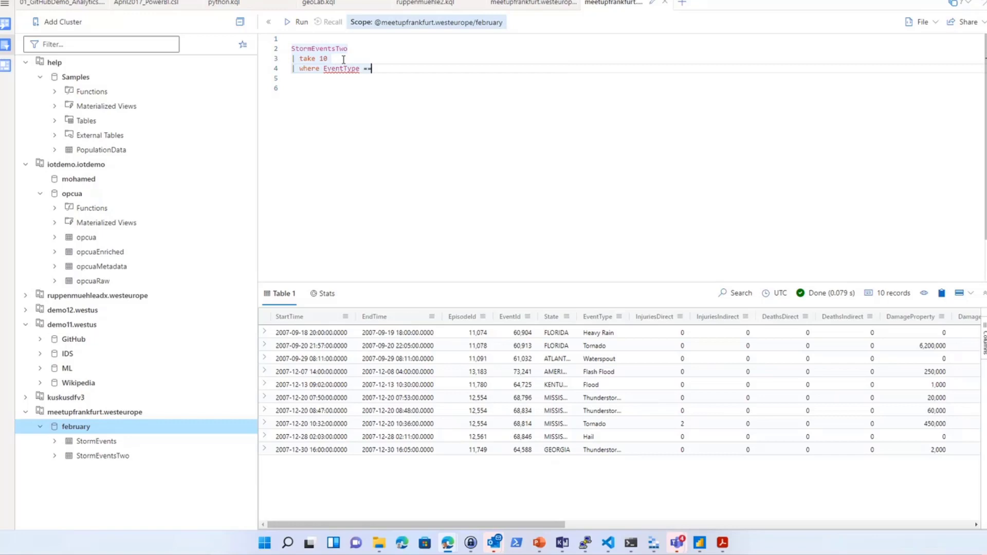
type(" \"Tornado\"")
- Move take 10 from above the Tornado filter to the line below it, and run the query
left_click(343, 59)
key("shift+Home")
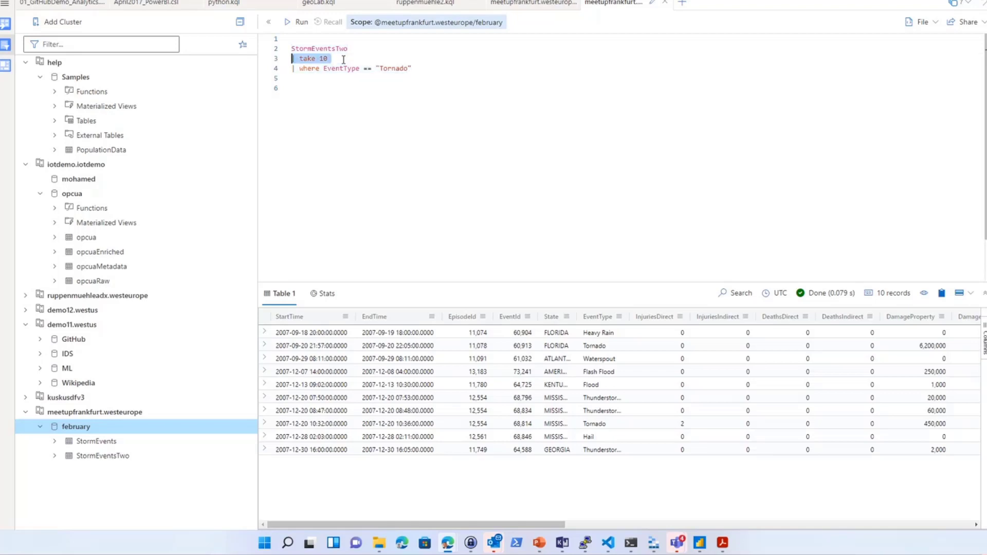
key("Delete")
key("Delete")
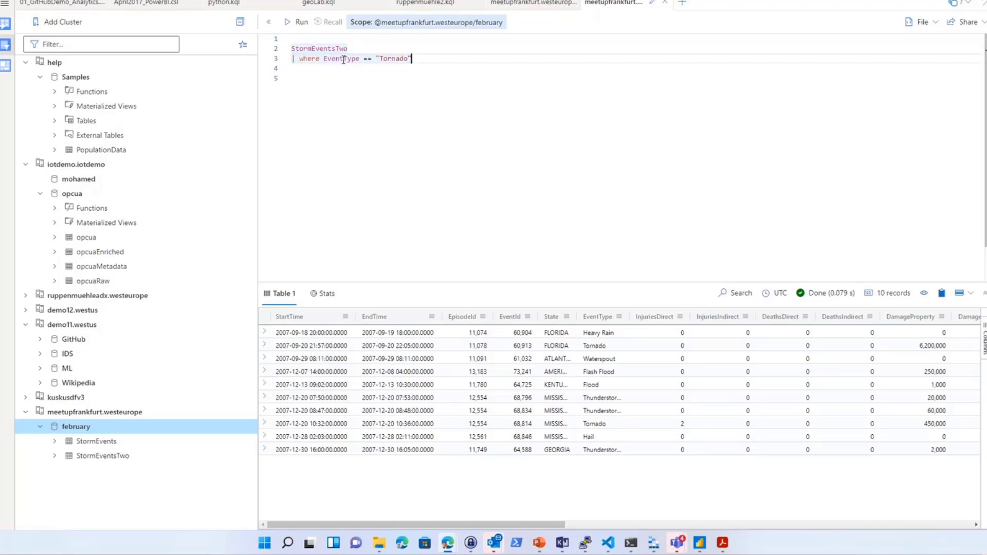
key("Return")
type("take 10")
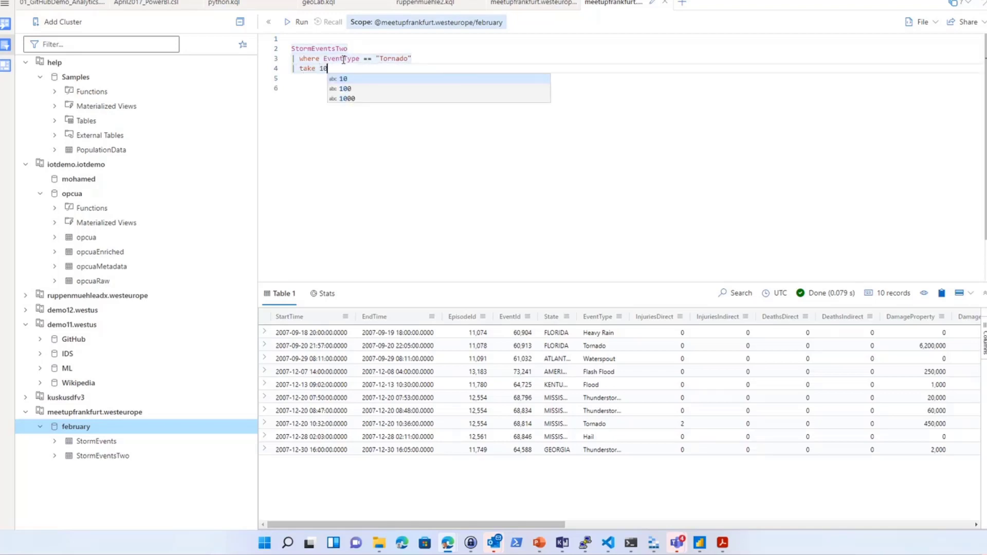
key("shift+Return")
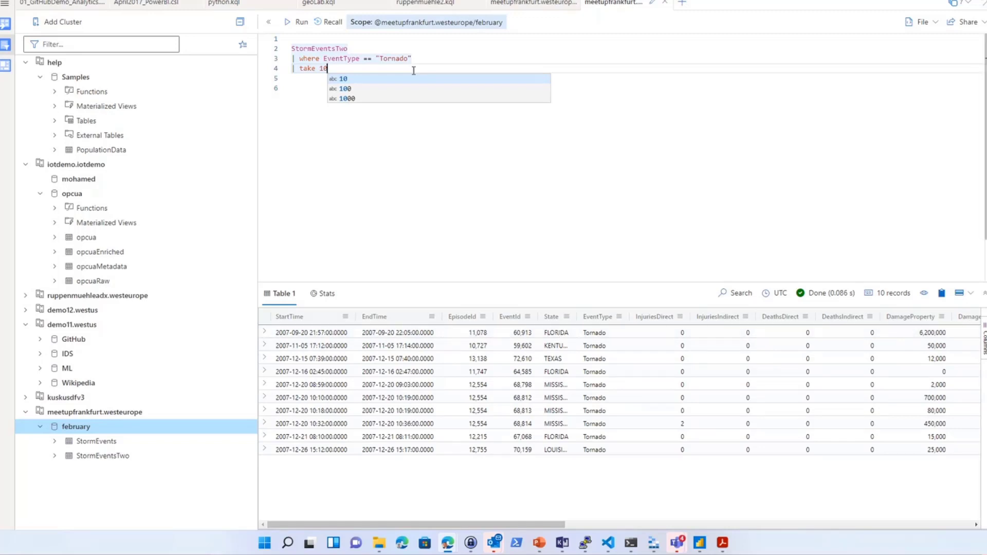
- Replace take 10 with summarize count() by State in the Tornado query
left_click(443, 75)
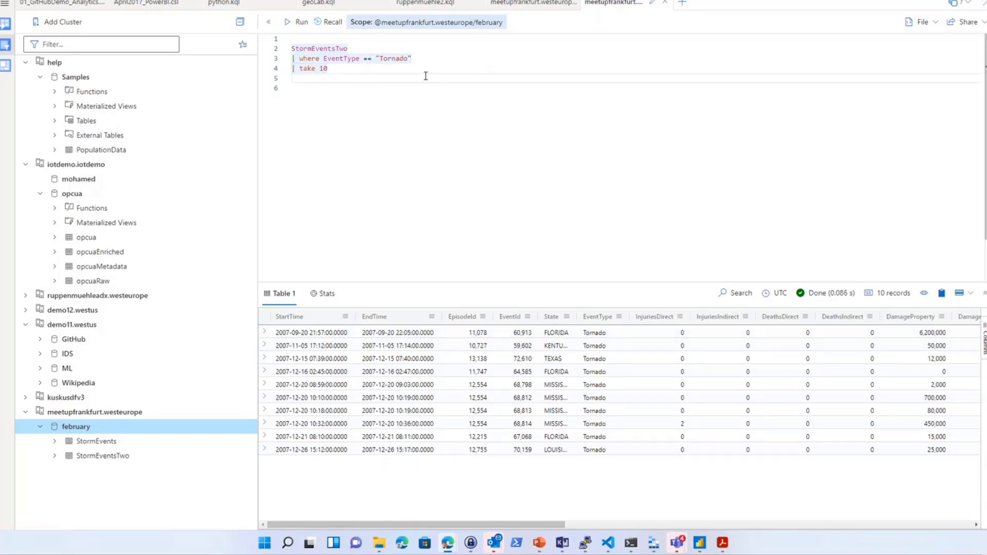
key("Up")
key("BackSpace")
key("BackSpace")
key("BackSpace")
key("BackSpace")
key("BackSpace")
key("BackSpace")
key("BackSpace")
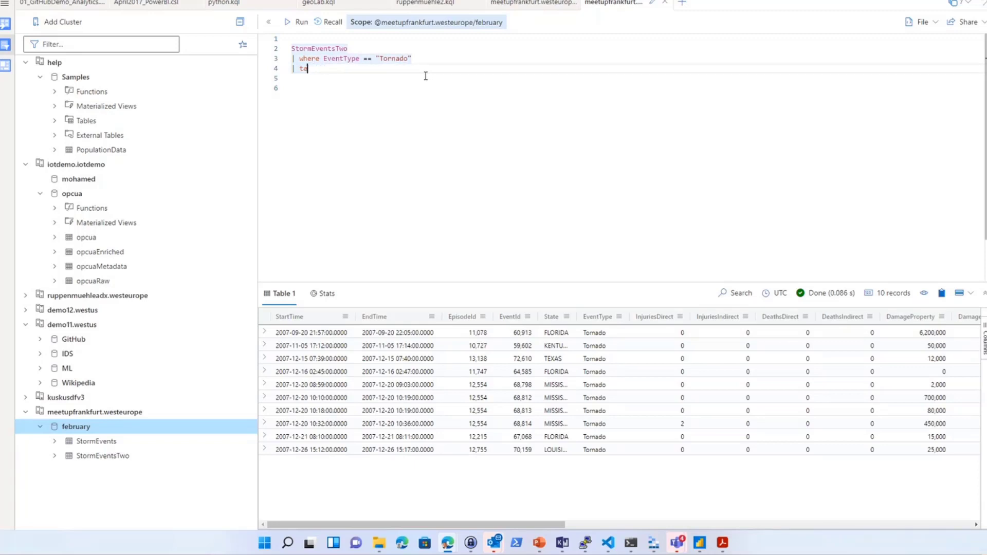
type("summarize count()")
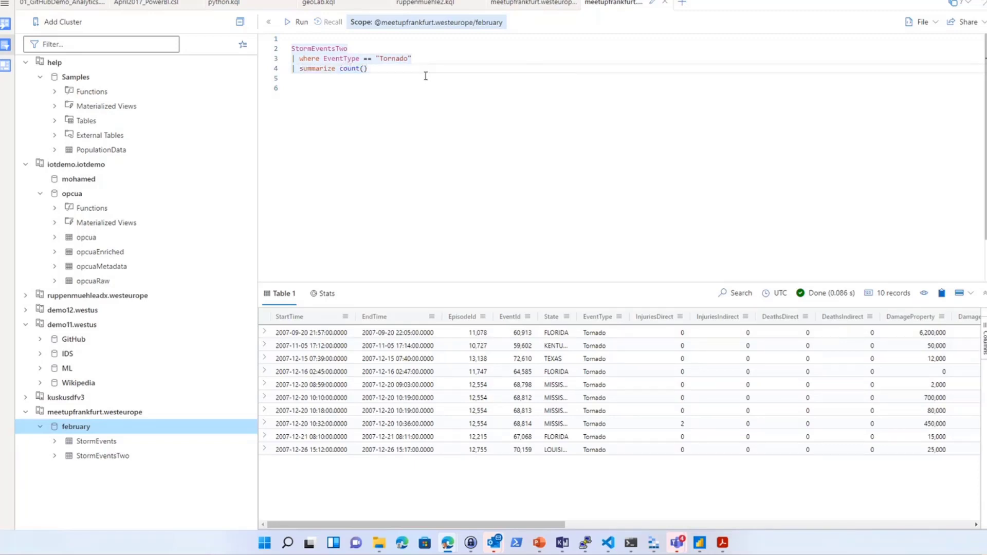
type(" by ")
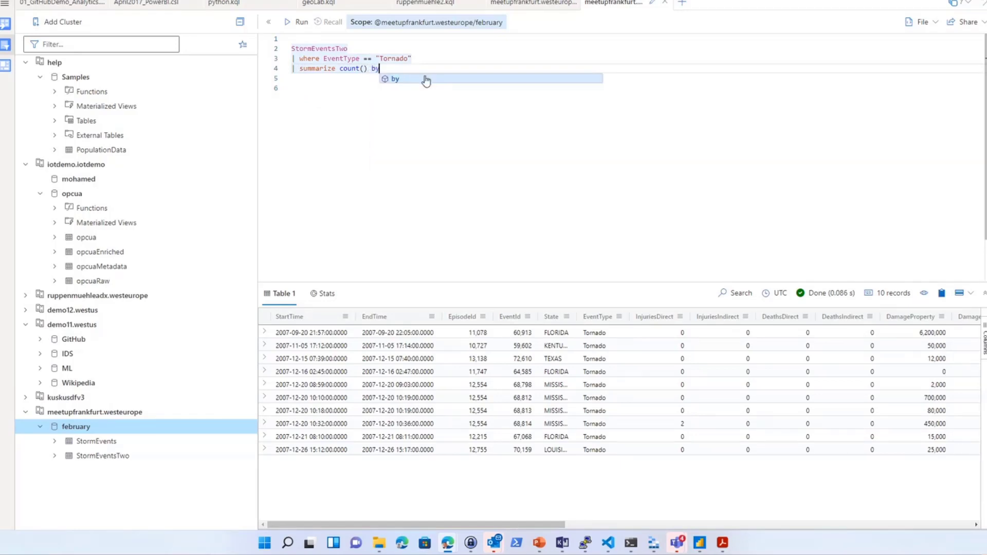
type("State")
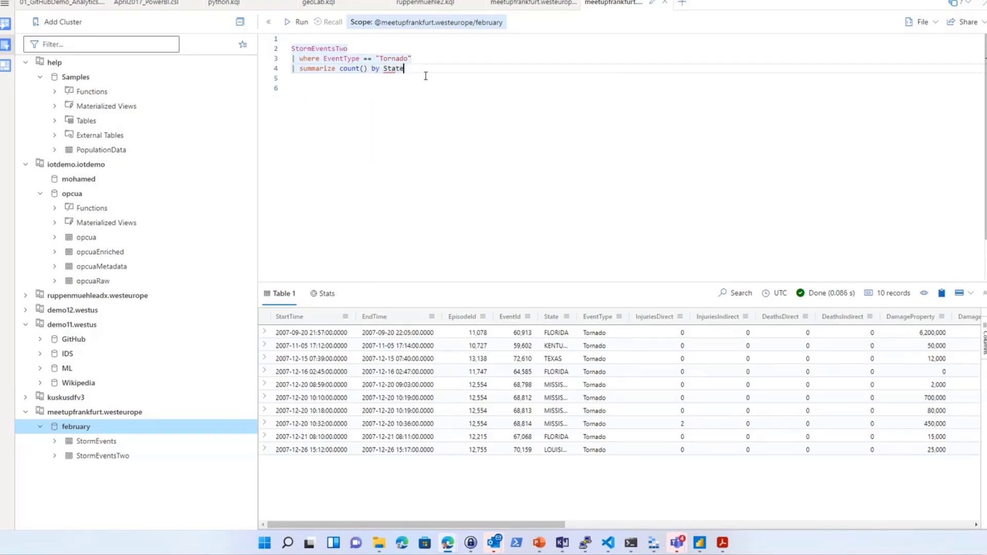
- Add render piechart as the last line, run the query and inspect the Texas slice of the chart
key("Return")
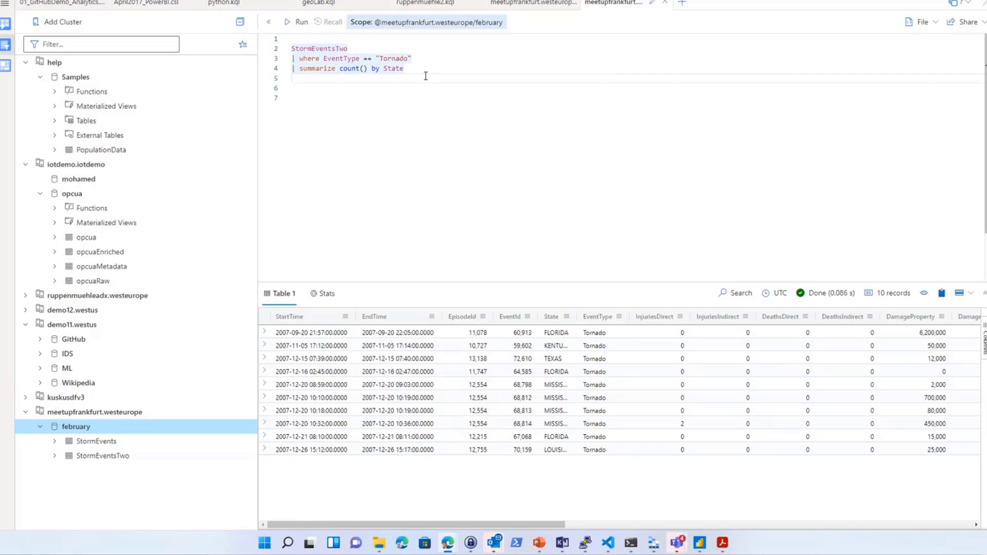
type("| ")
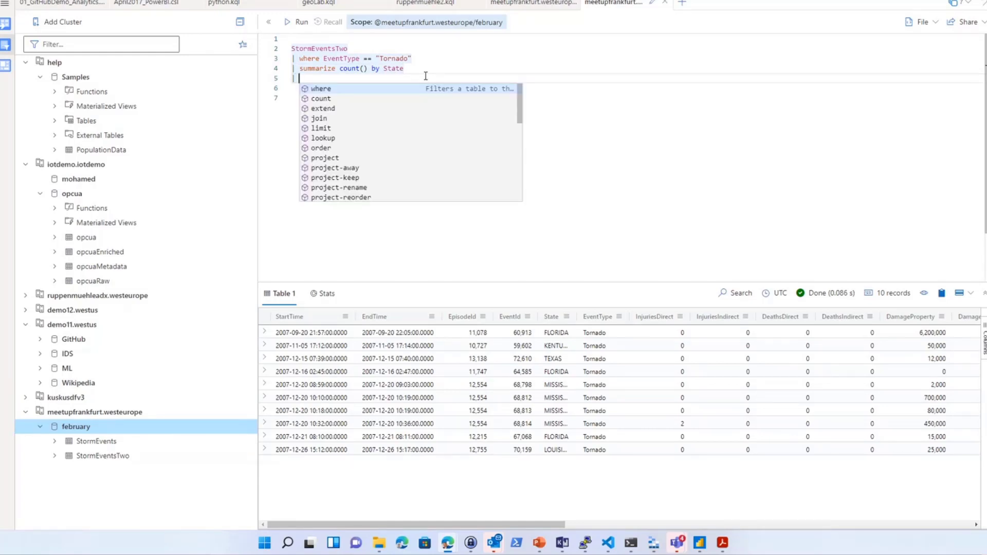
type("re")
key("Tab")
type("pi")
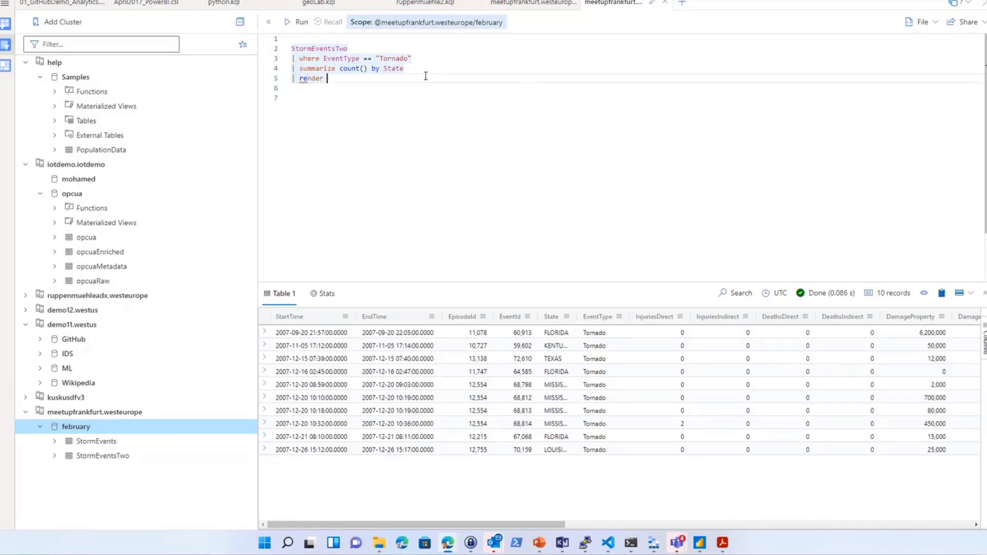
key("Tab")
key("shift+Return")
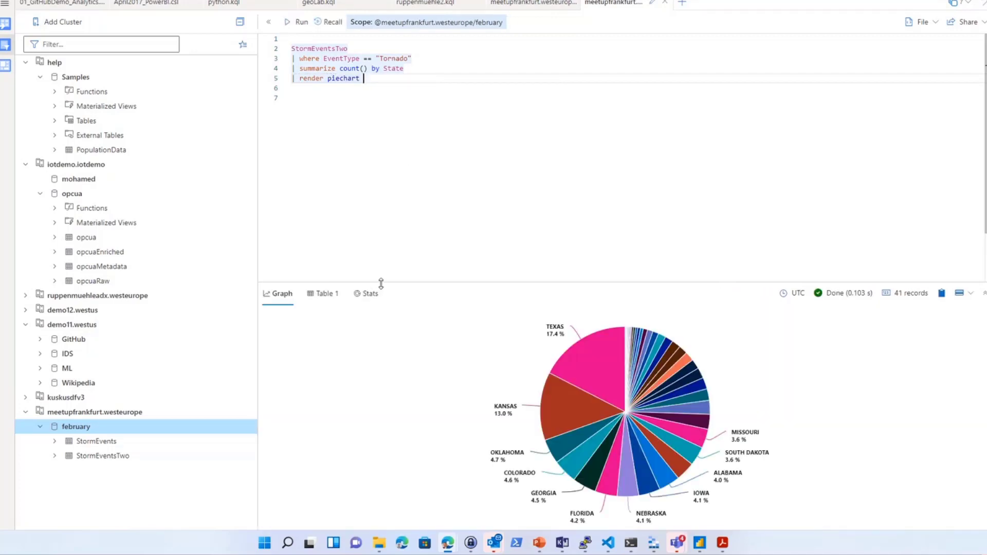
mouse_move(600, 357)
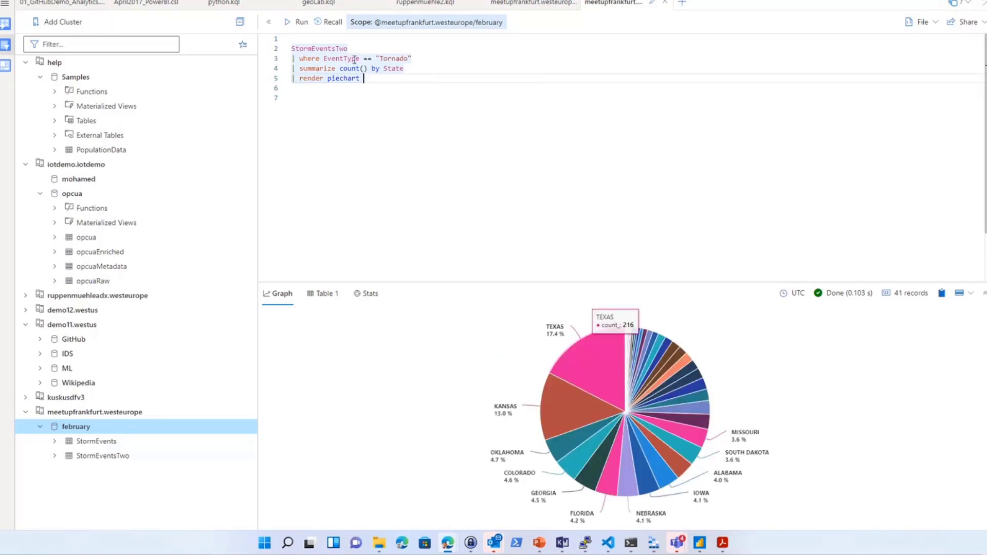
- Copy the whole Tornado query and paste the duplicate below the original
left_click(434, 91)
left_click(434, 78)
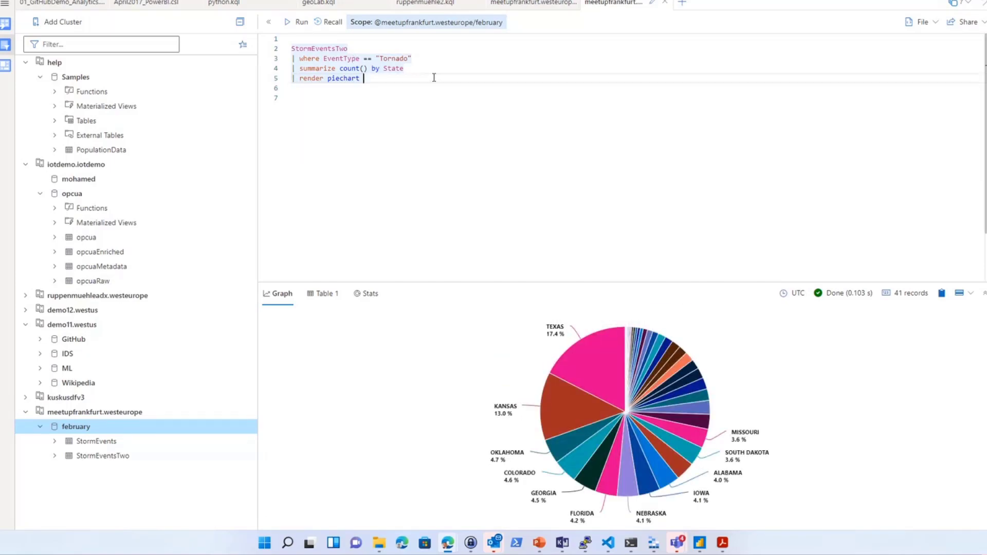
key("ctrl+a")
key("ctrl+c")
key("ctrl+End")
key("ctrl+v")
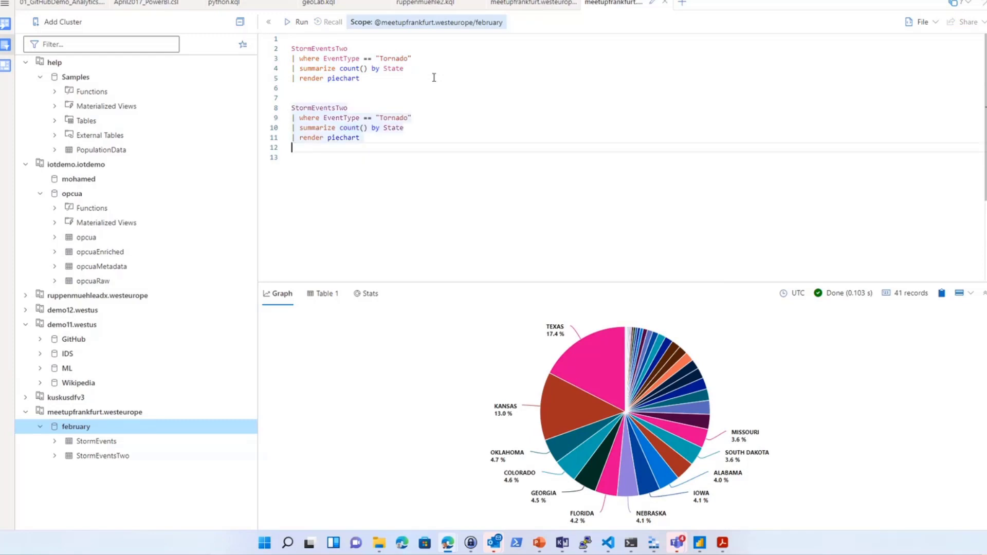
- Remove the render piechart line from the duplicated query
key("shift+Up")
key("shift+Up")
key("shift+End")
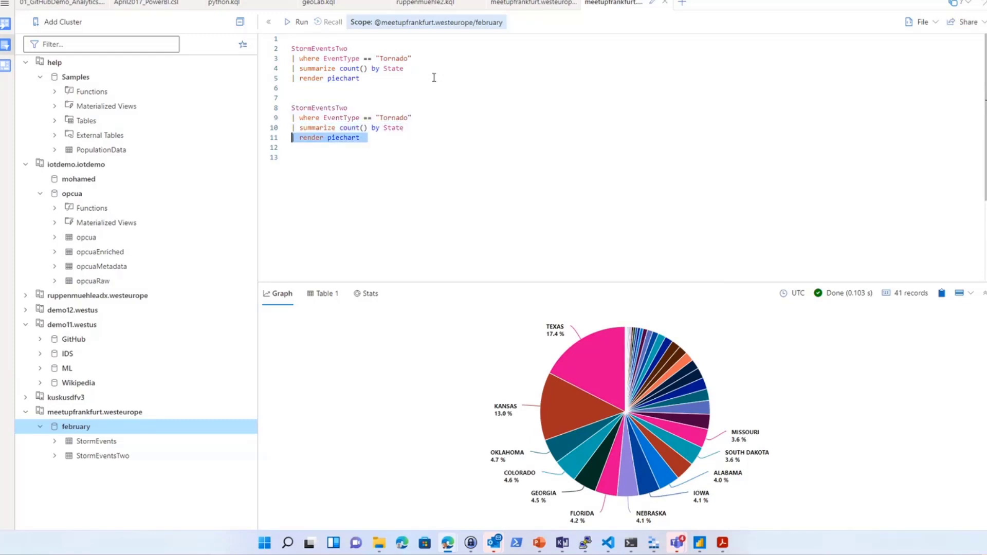
key("BackSpace")
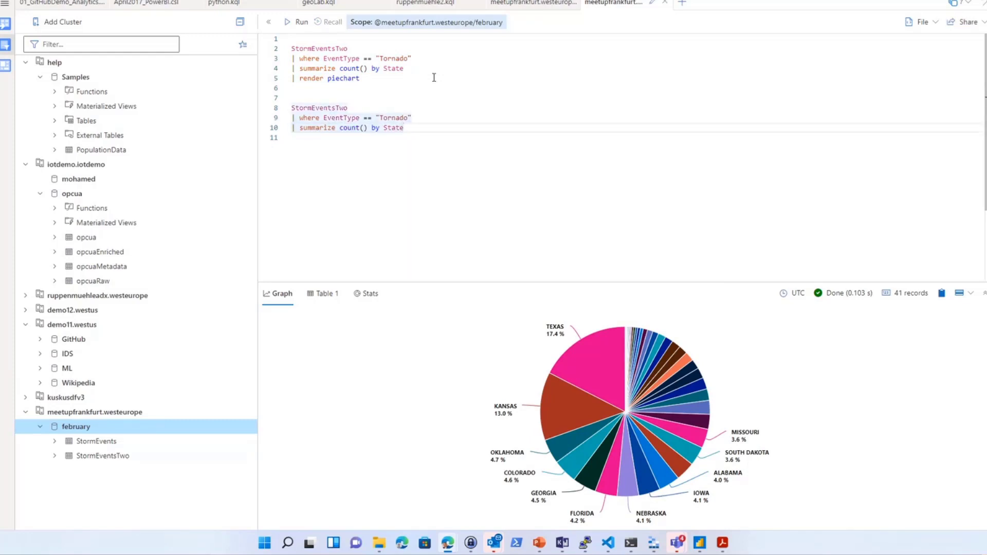
- Extend the summarize line of the duplicated Tornado query to group by State, bin(StartTime, 1d)
type("m,")
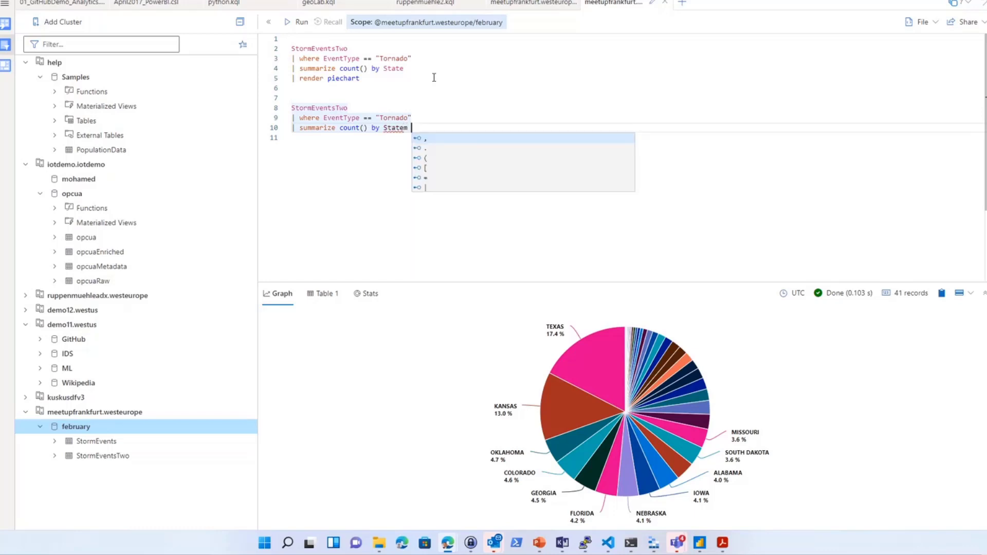
type(", bin_at()")
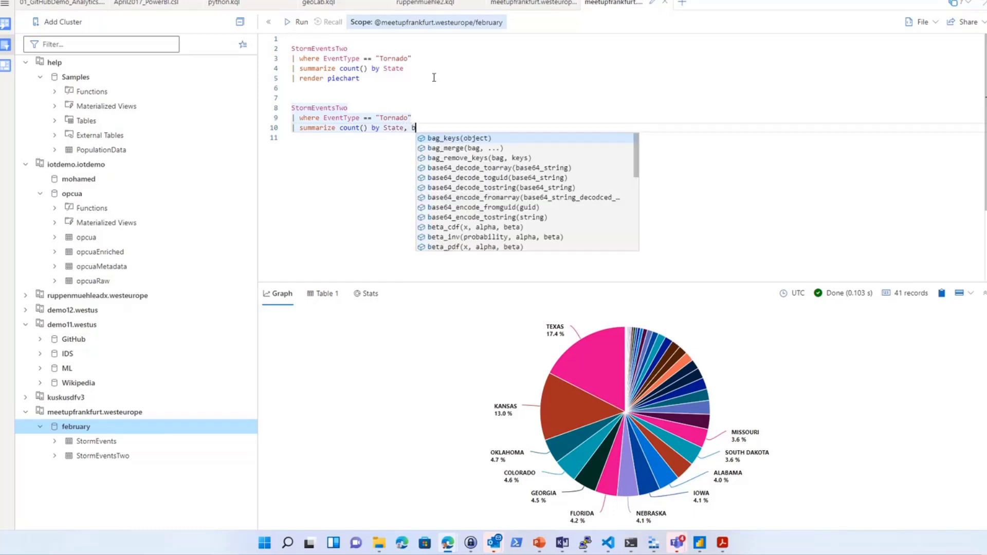
key("BackSpace")
key("BackSpace")
key("BackSpace")
key("BackSpace")
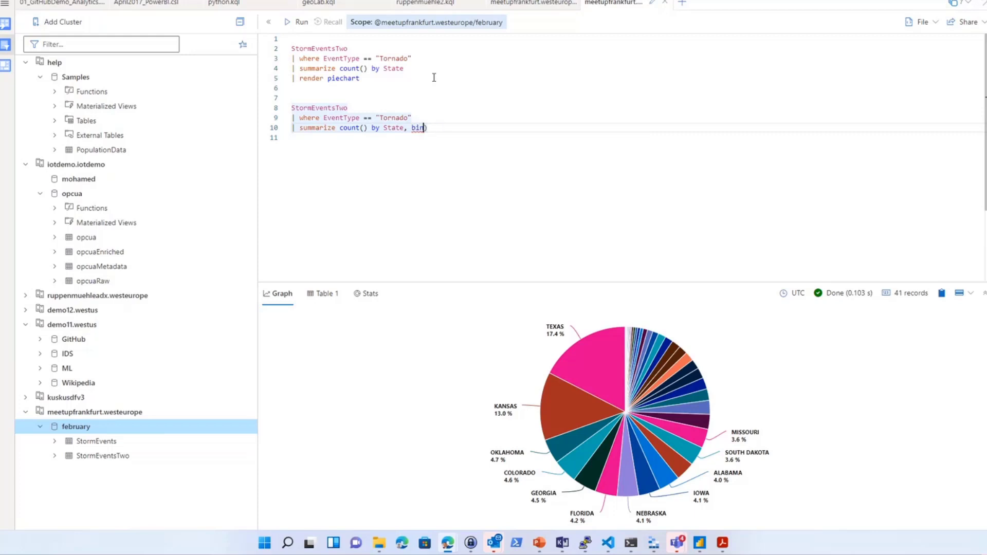
type("(")
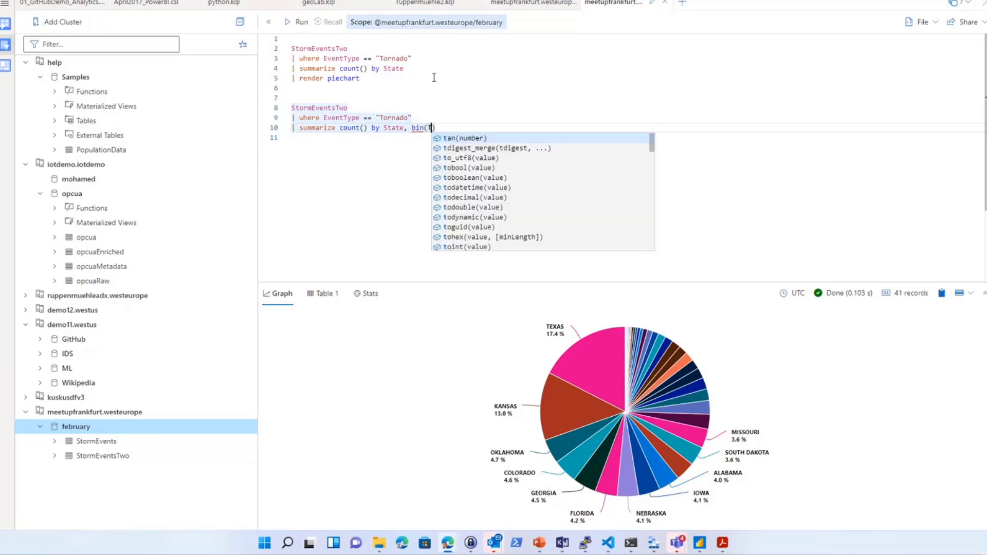
type("sta")
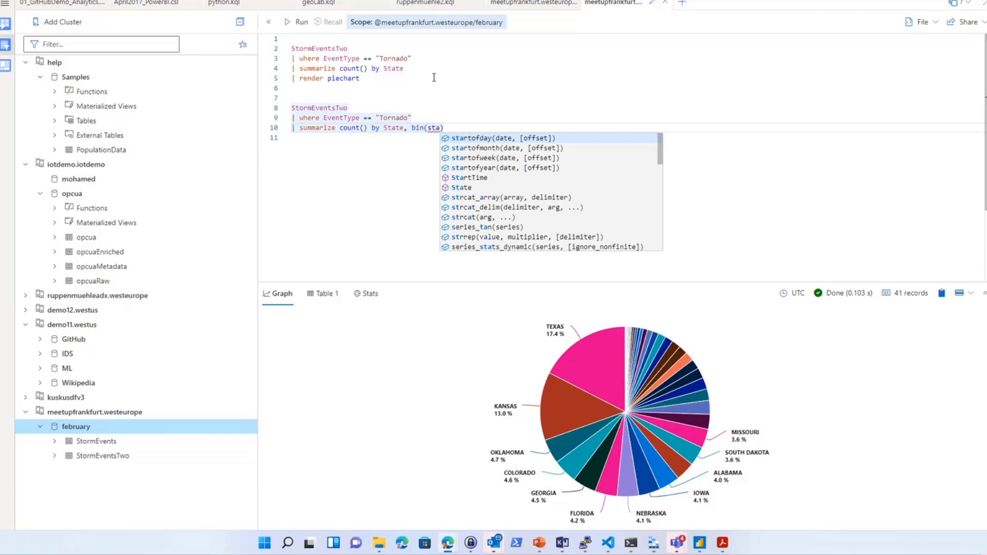
key("Down")
key("Down")
key("Down")
key("Down")
key("Return")
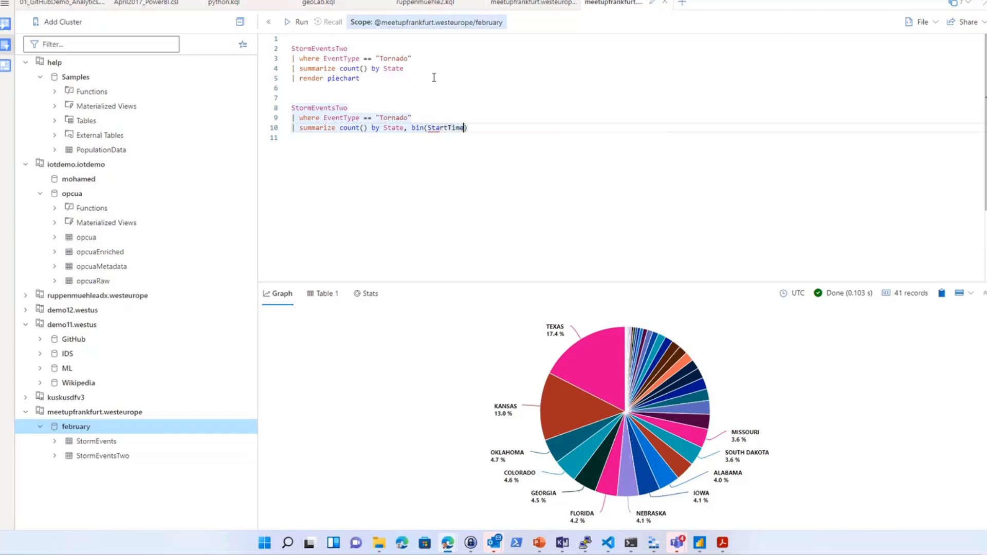
type(", 1d")
- Add render timechart as the last line of the duplicated Tornado query and run it
key("Return")
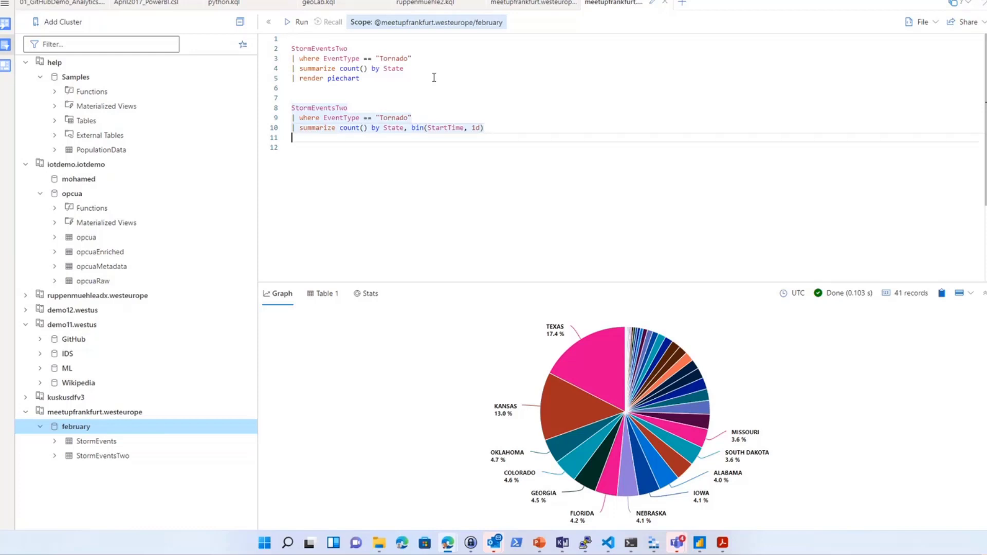
type("| render timechart")
key("shift+Return")
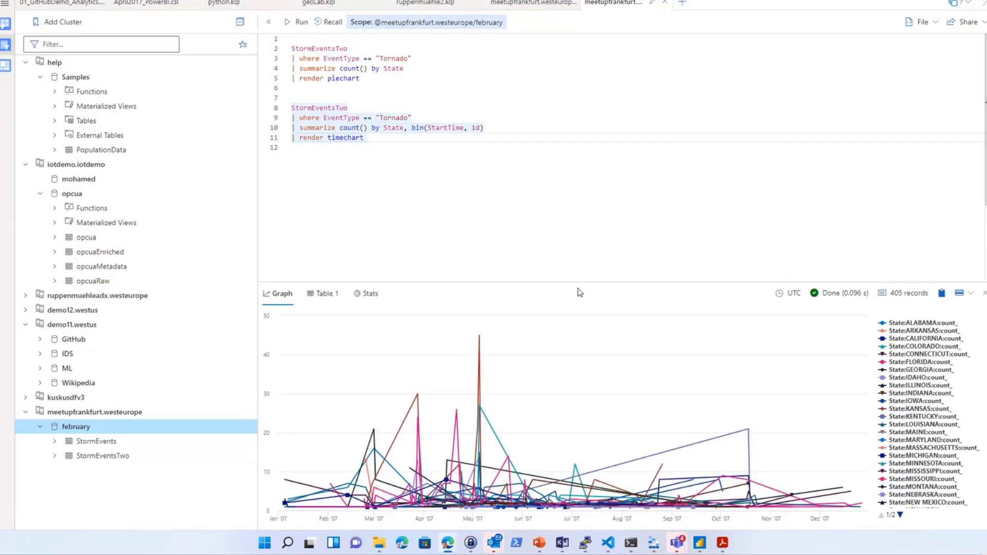
- Enlarge the results area and inspect the early May 2007 peak in the time chart
left_click_drag(578, 282, 580, 194)
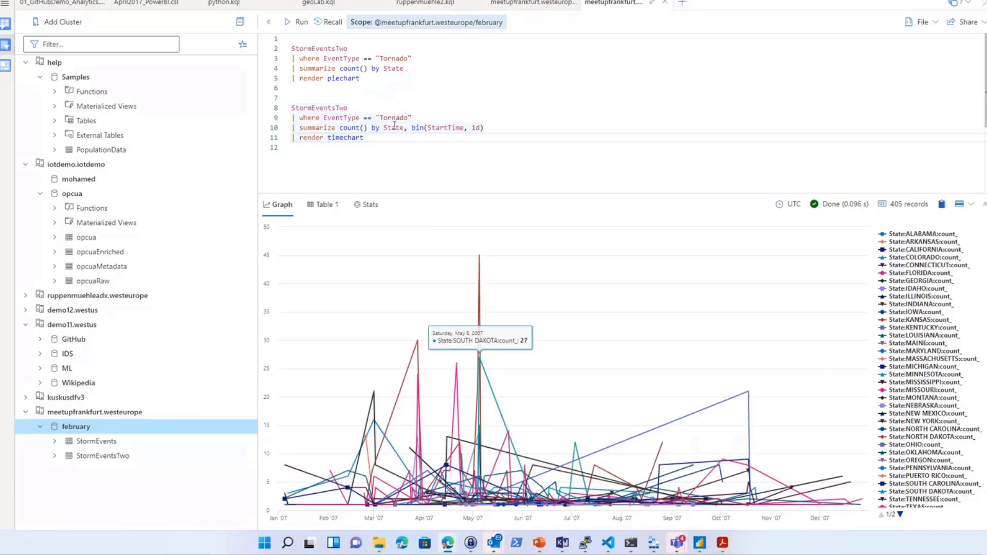
left_click(372, 140)
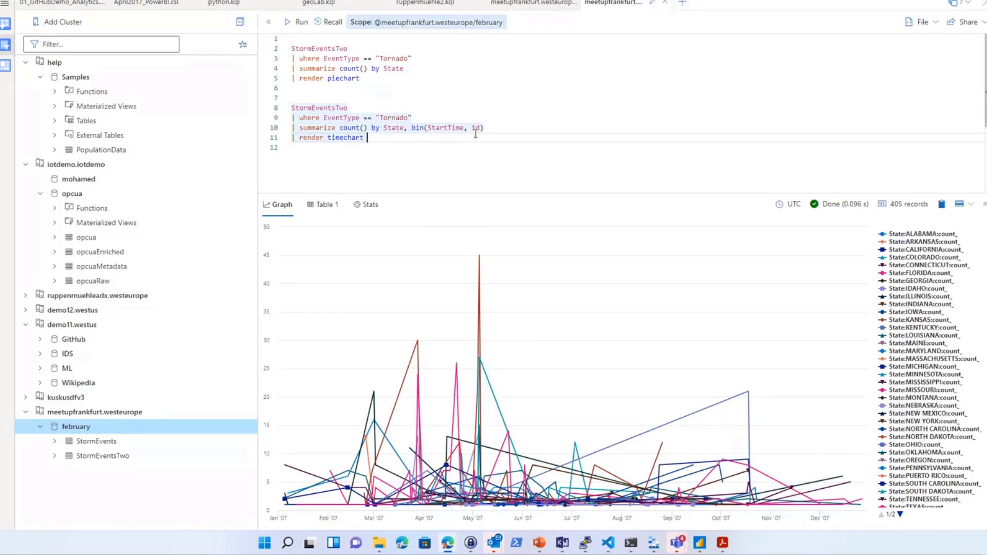
left_click(459, 147)
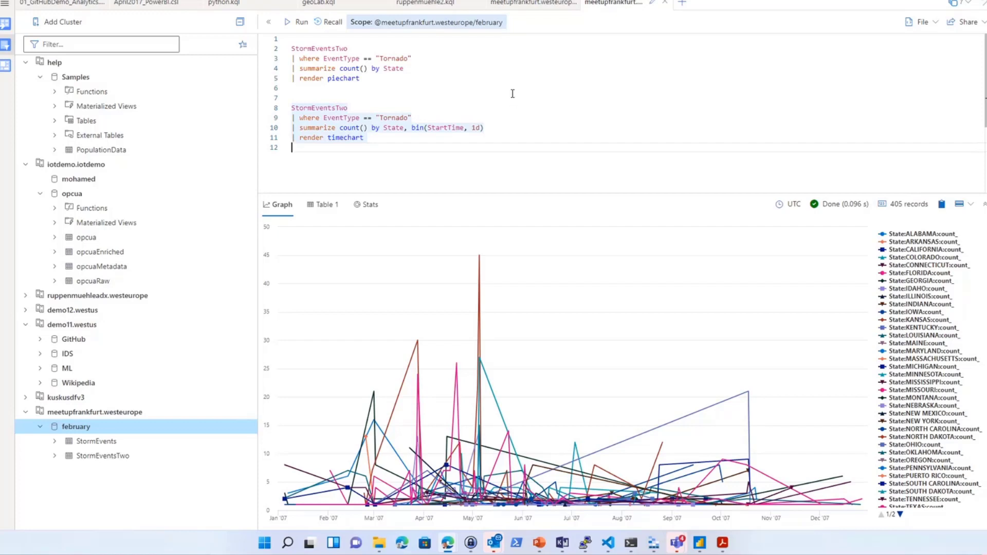
key("Return")
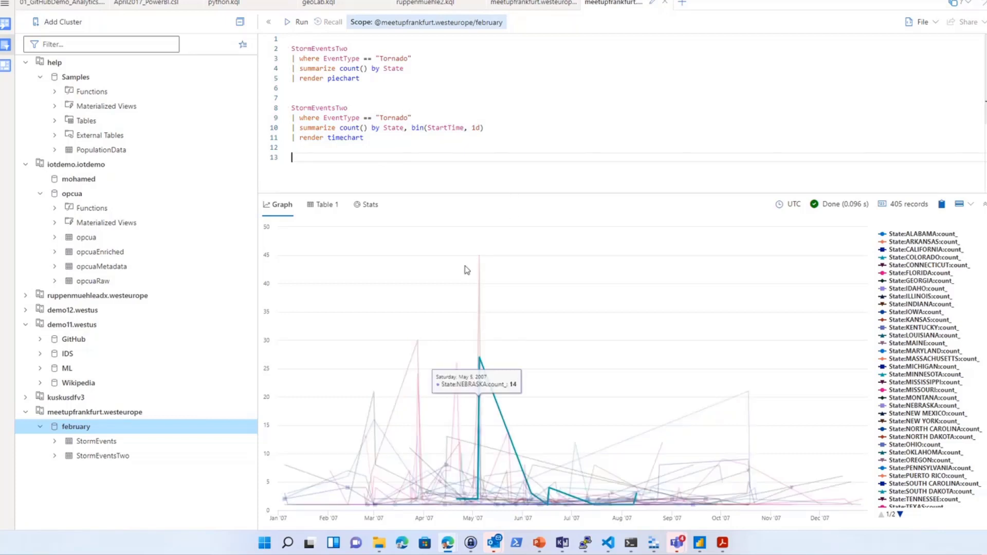
mouse_move(480, 257)
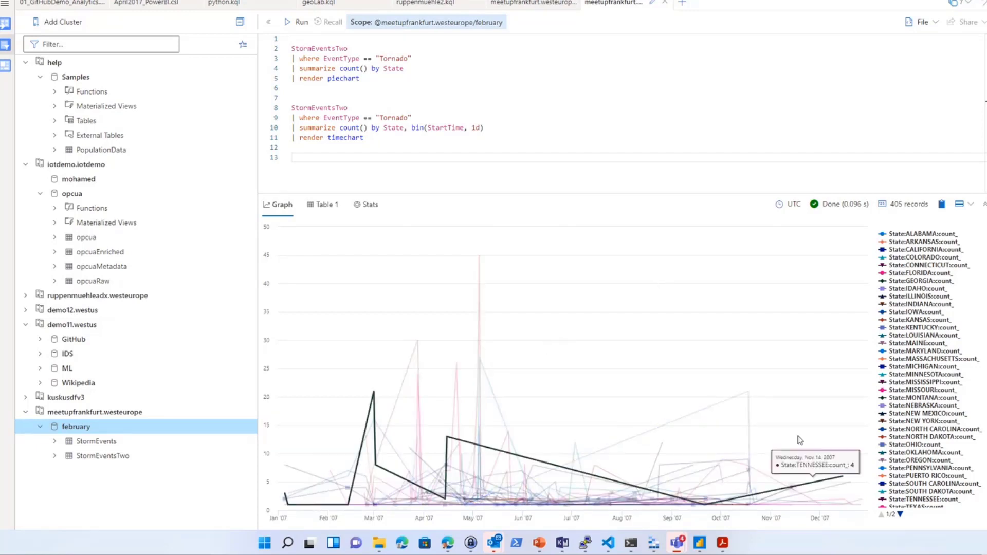
- Switch to the basicPBI report in Power BI Desktop
mouse_move(701, 543)
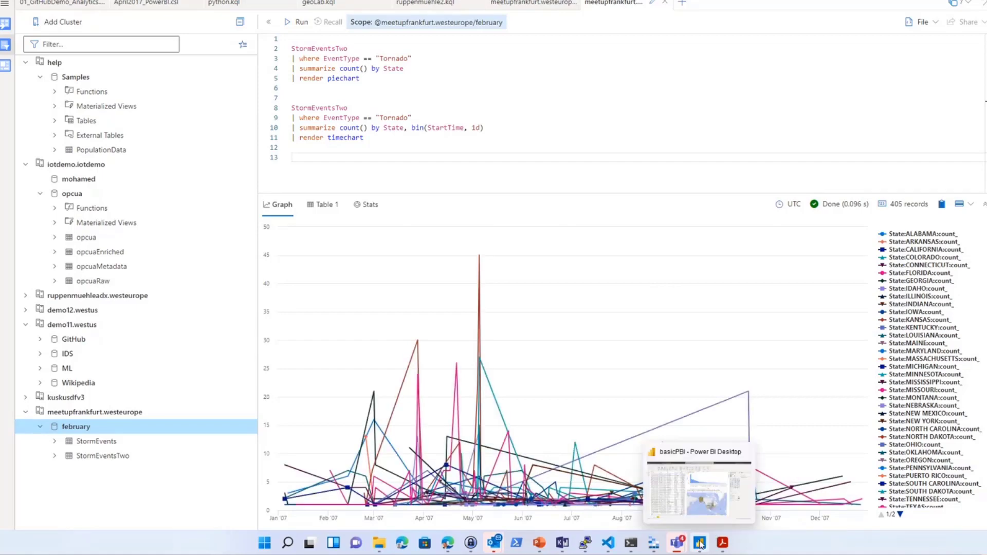
left_click(702, 544)
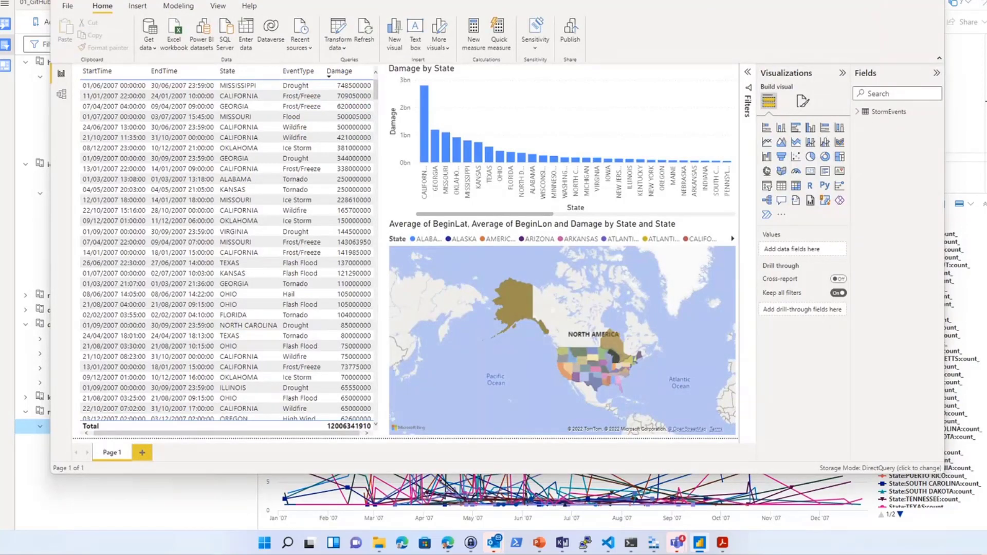
left_click(148, 43)
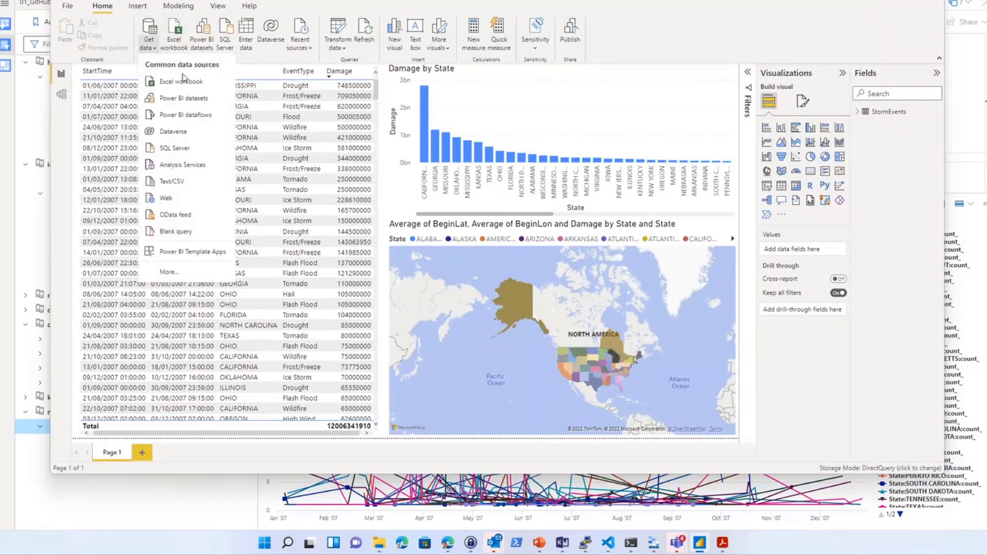
left_click(176, 269)
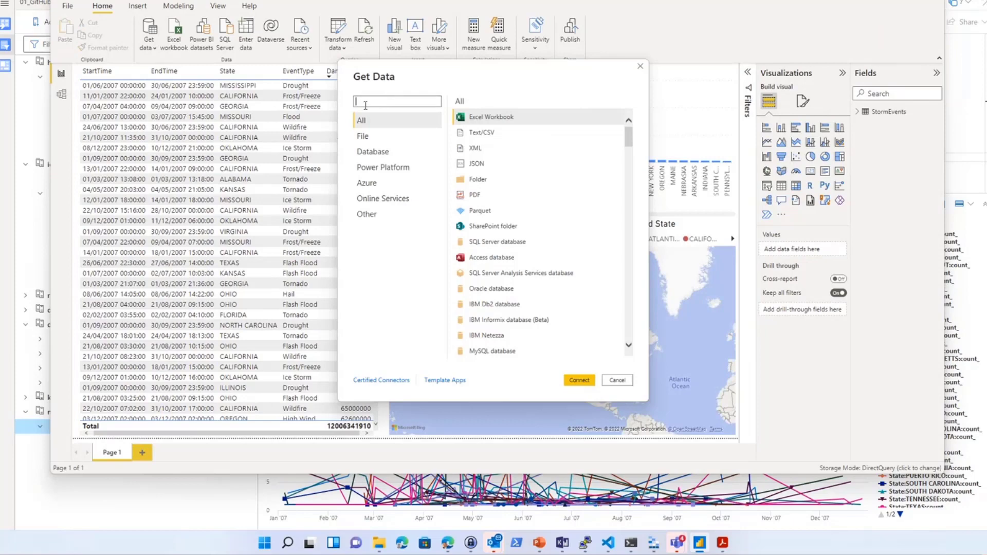
type("azure data expl")
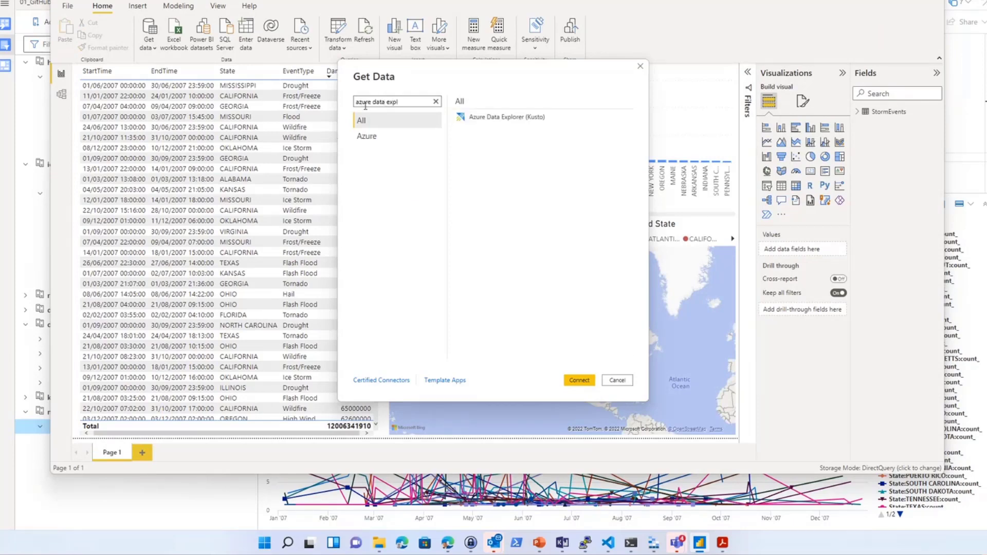
key("Return")
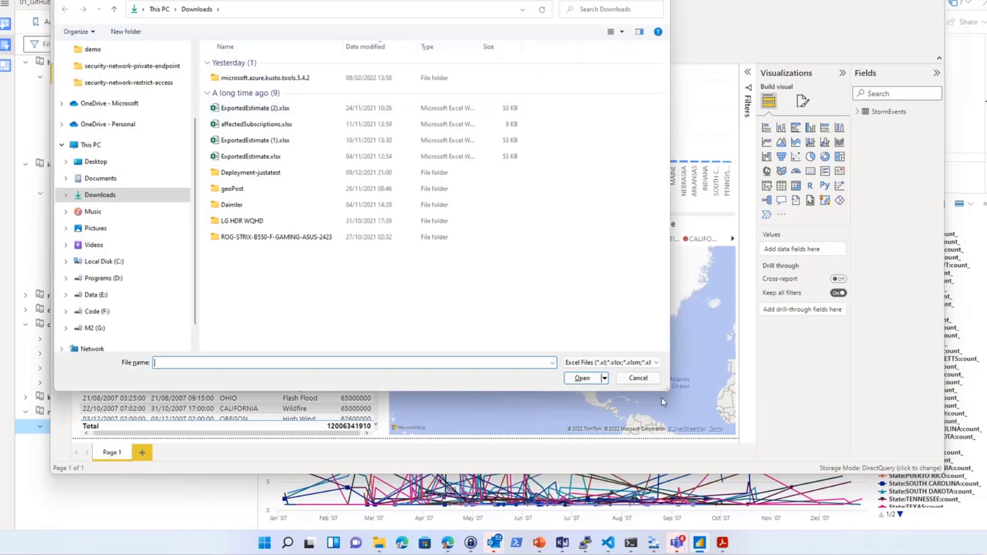
left_click(638, 378)
- Search the Get Data connectors for kusto and open the Azure Data Explorer (Kusto) connection settings
left_click(149, 38)
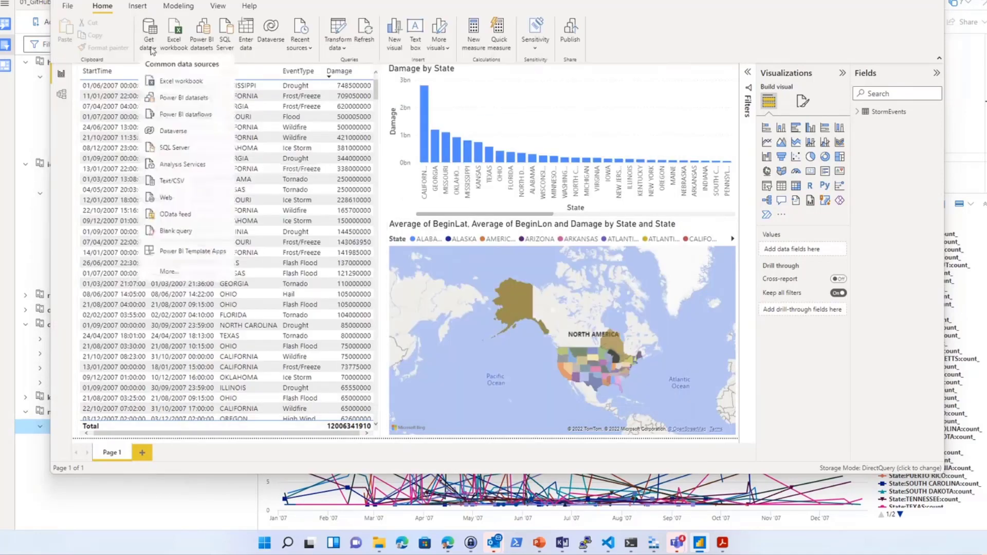
left_click(189, 265)
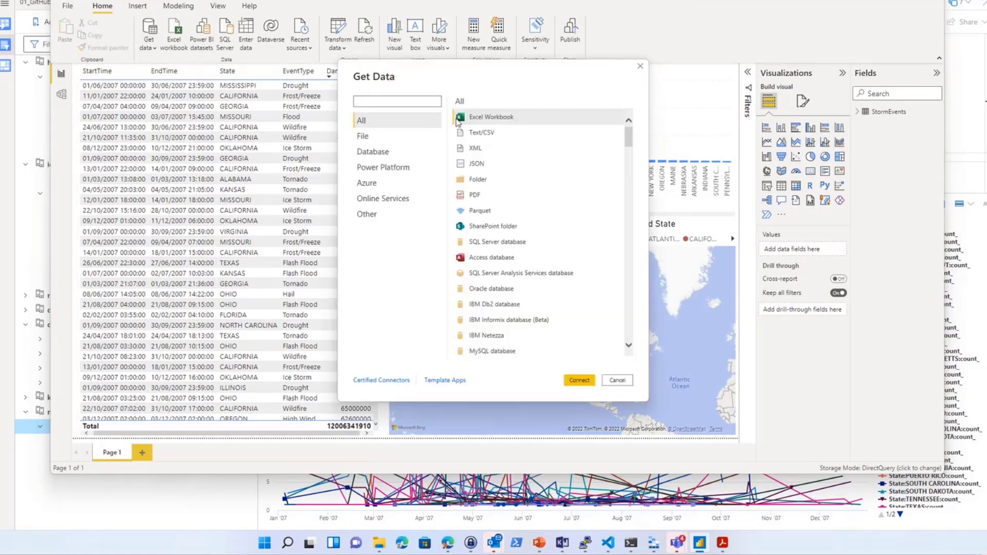
type("kusto")
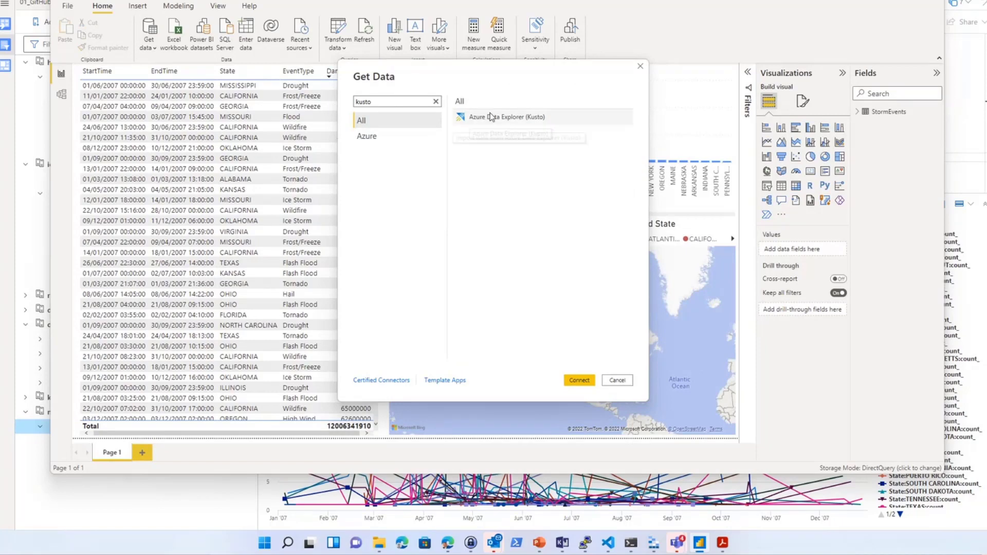
left_click(509, 117)
left_click(580, 381)
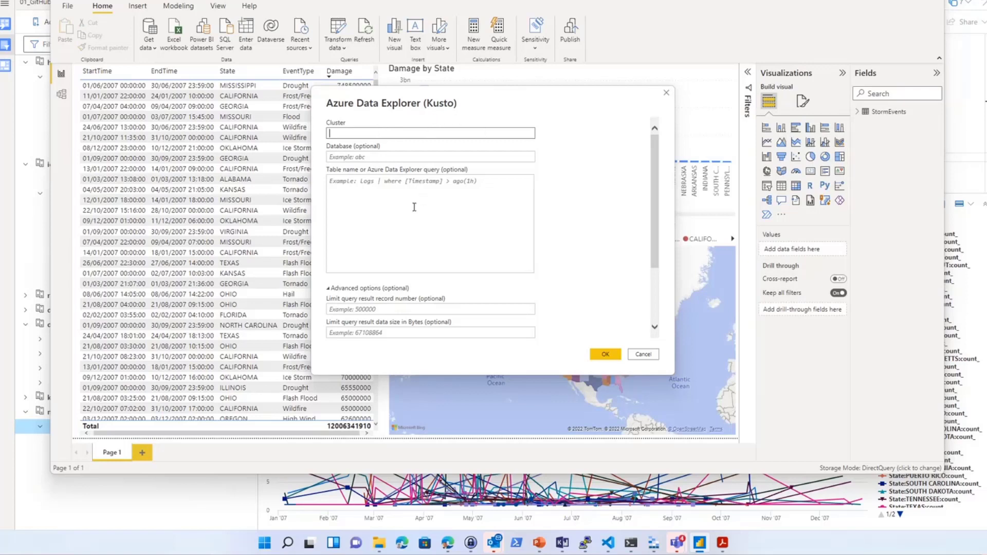
- Review the Kusto connection settings from the database field to the data connectivity mode, and close them without connecting
left_click(352, 157)
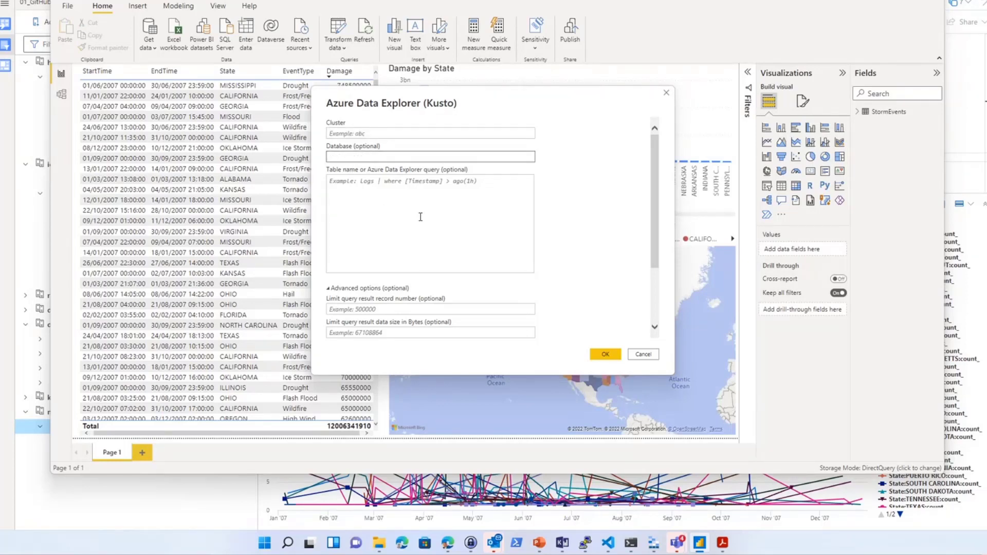
scroll(420, 215, "down", 3)
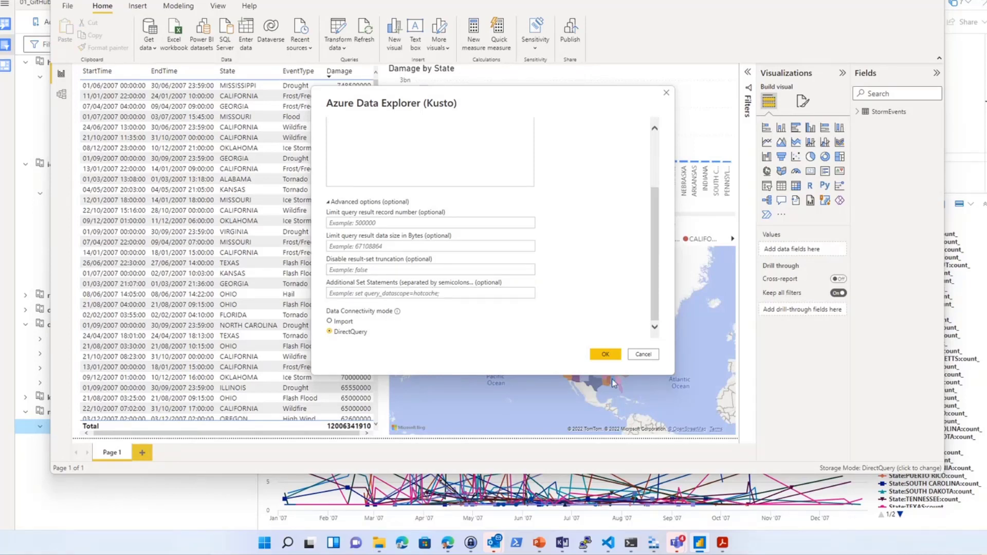
left_click(644, 355)
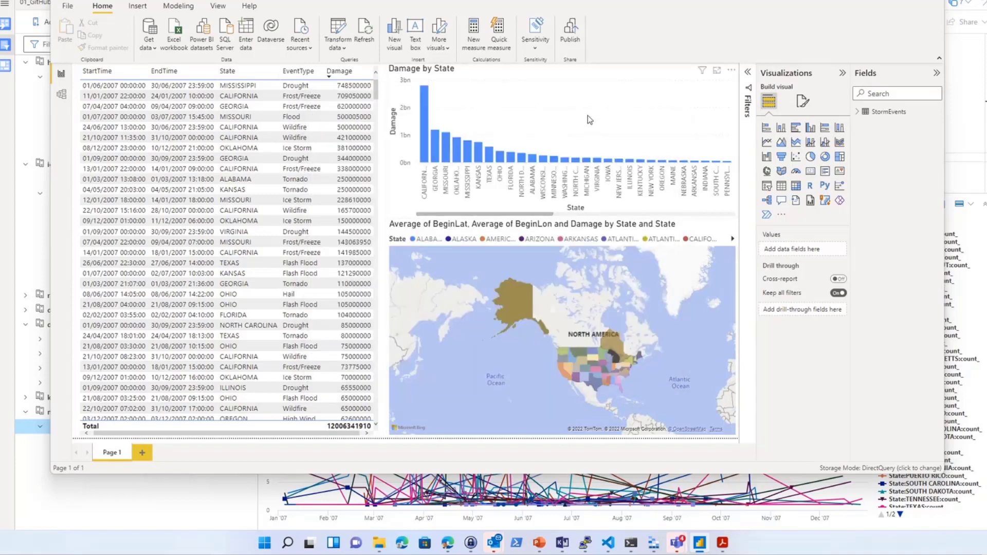
- Filter the report by individual states in the Damage by State chart, ending on California, and minimize the report window
left_click(424, 123)
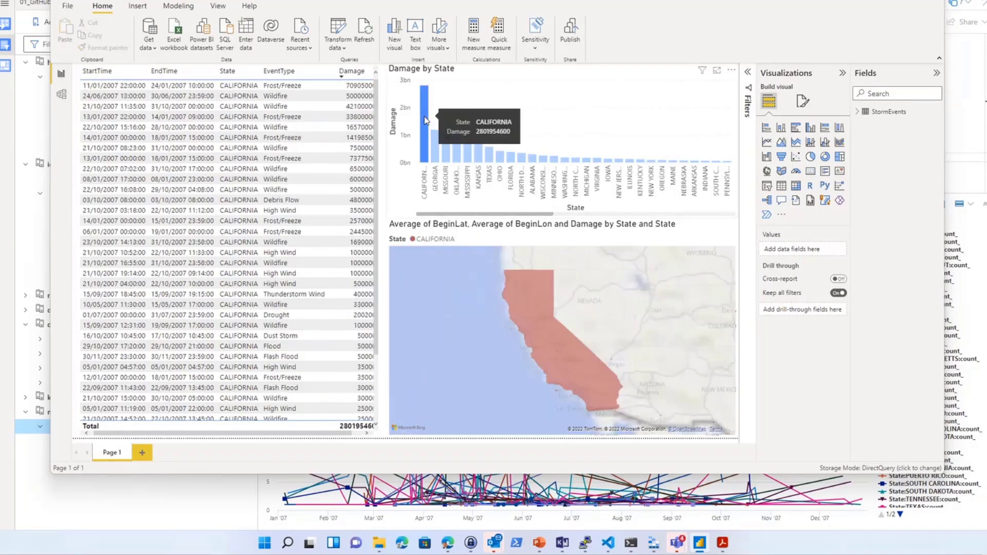
left_click(433, 145)
left_click(434, 146)
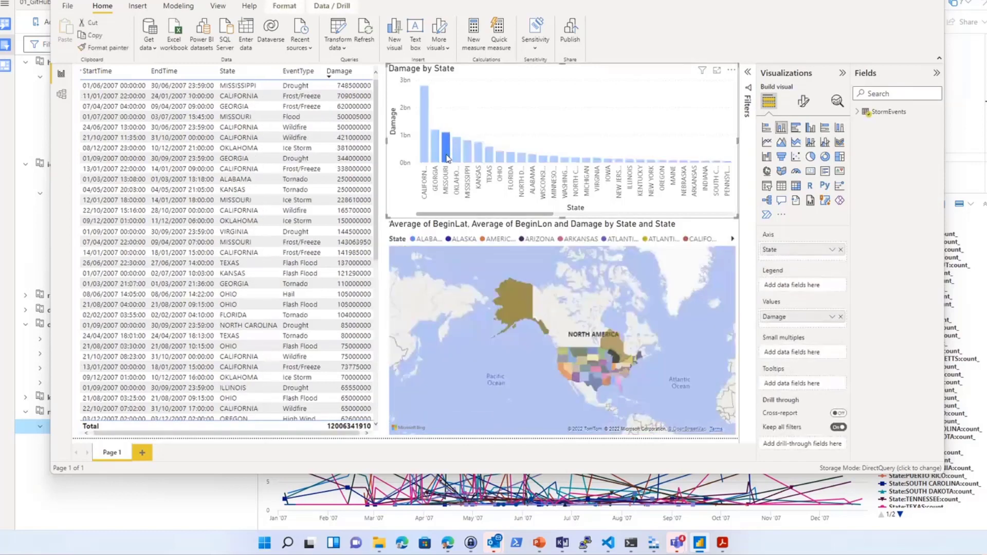
left_click(423, 124)
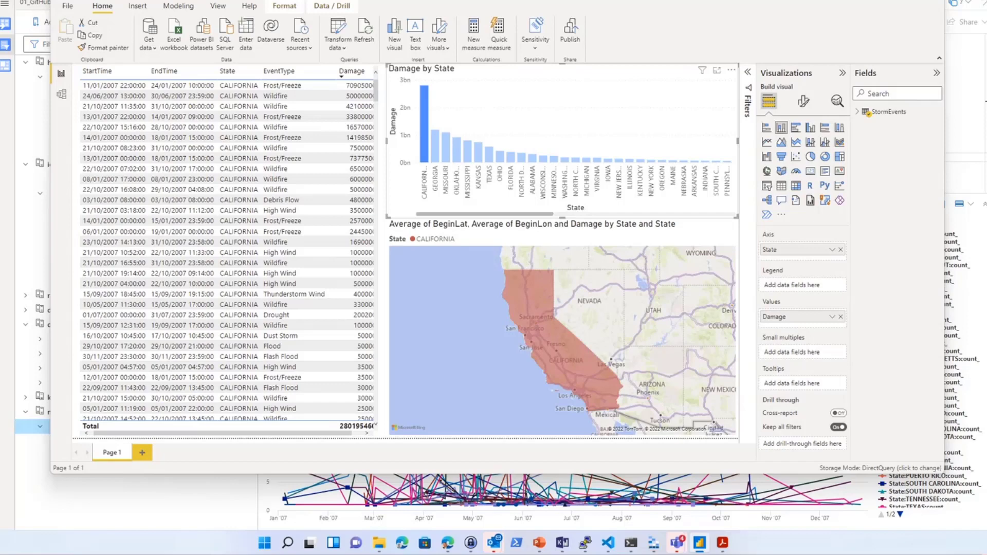
left_click(885, 1)
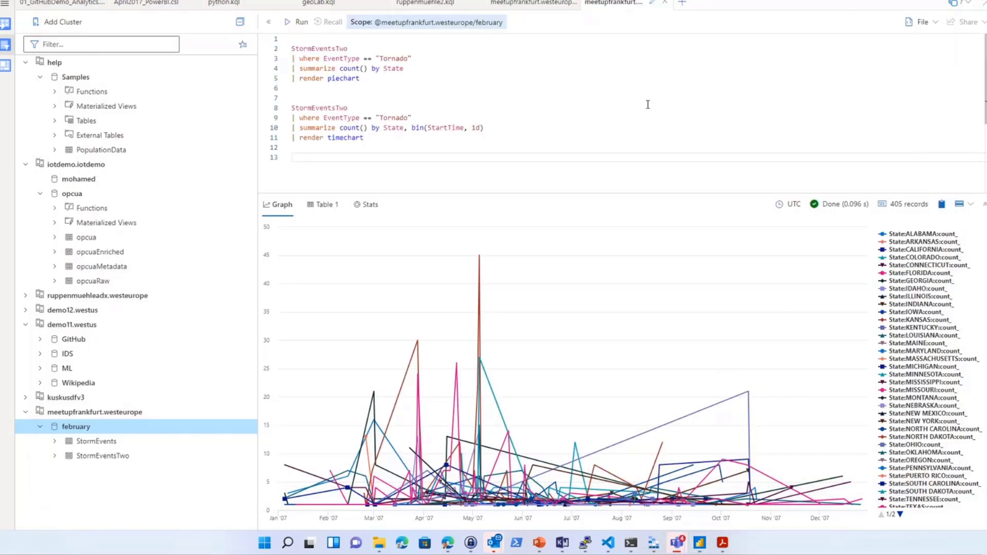
- Switch to the 2022-02-09 Azure Meetup presentation in PowerPoint, start the slide show at the Demo slide and advance one slide
left_click(535, 109)
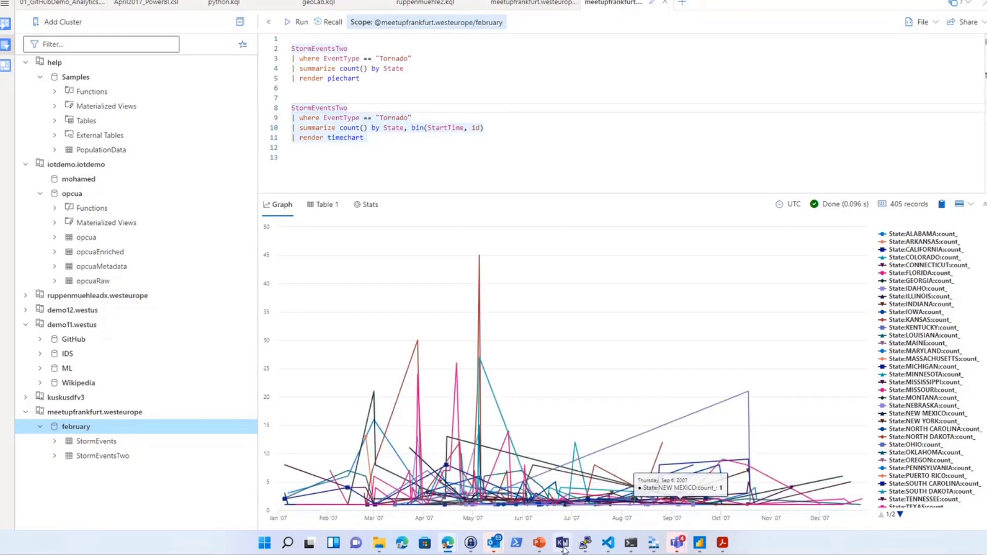
mouse_move(540, 544)
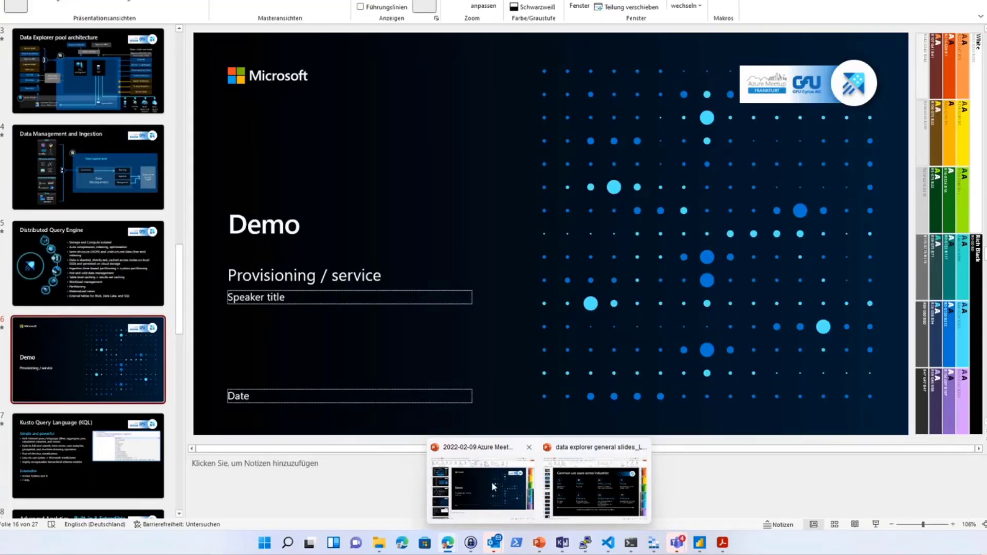
left_click(492, 482)
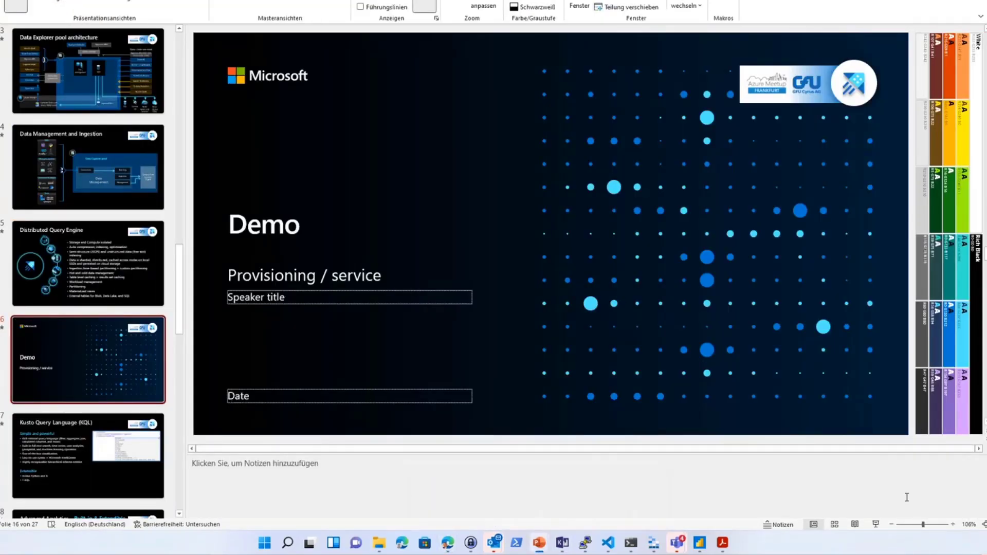
left_click(876, 524)
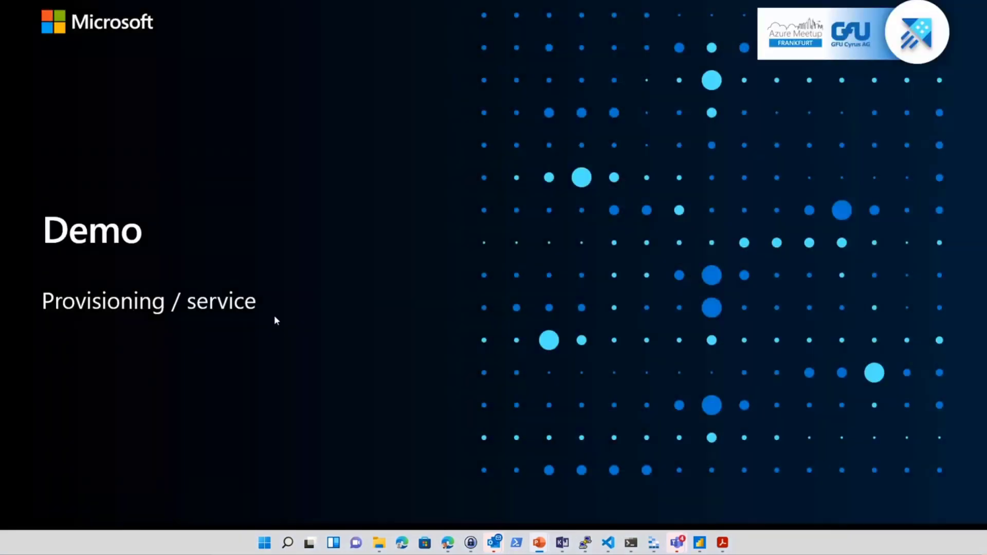
left_click(333, 234)
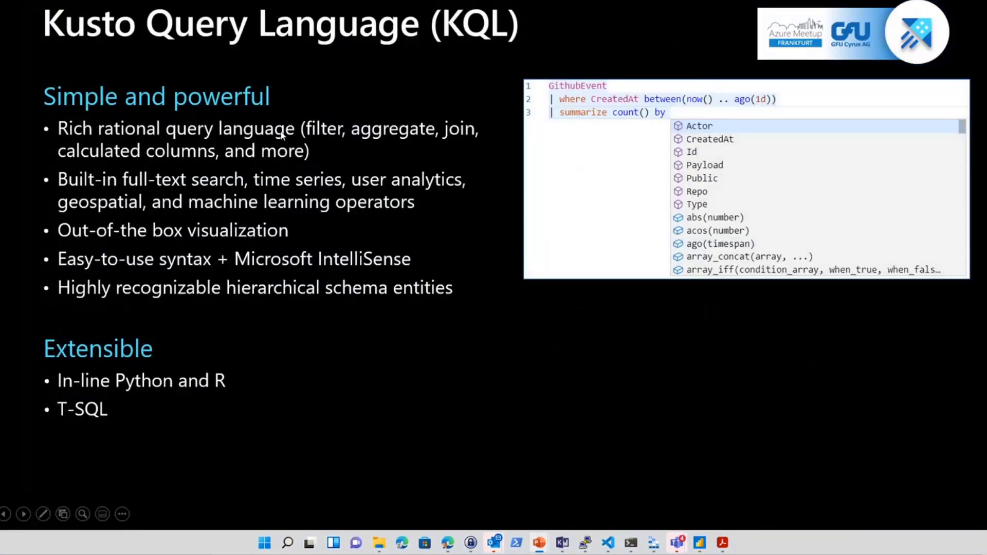
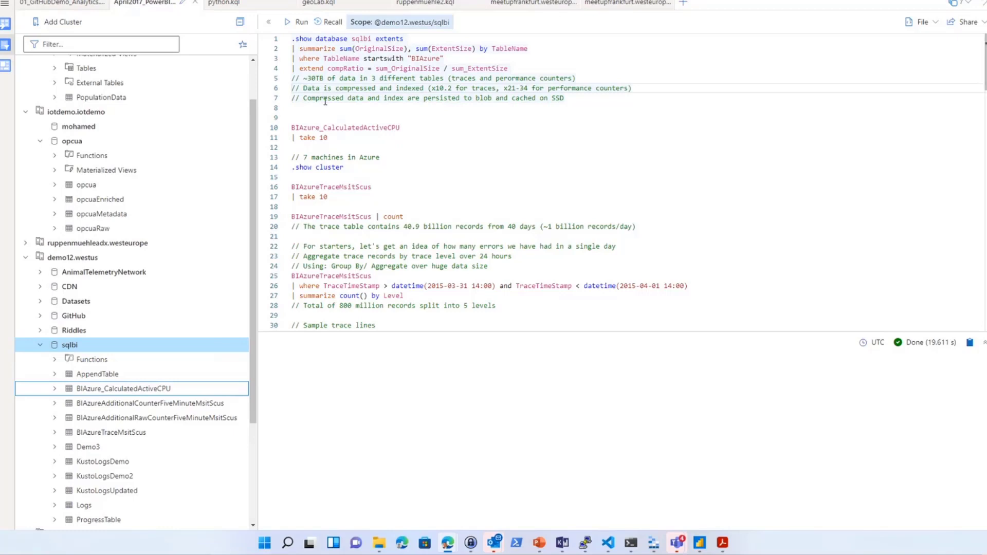
- Run the compression ratio query for the BIAzure tables in sqlbi and the take 10 query on BIAzureTraceMsitScus
left_click(339, 68)
key("shift+Return")
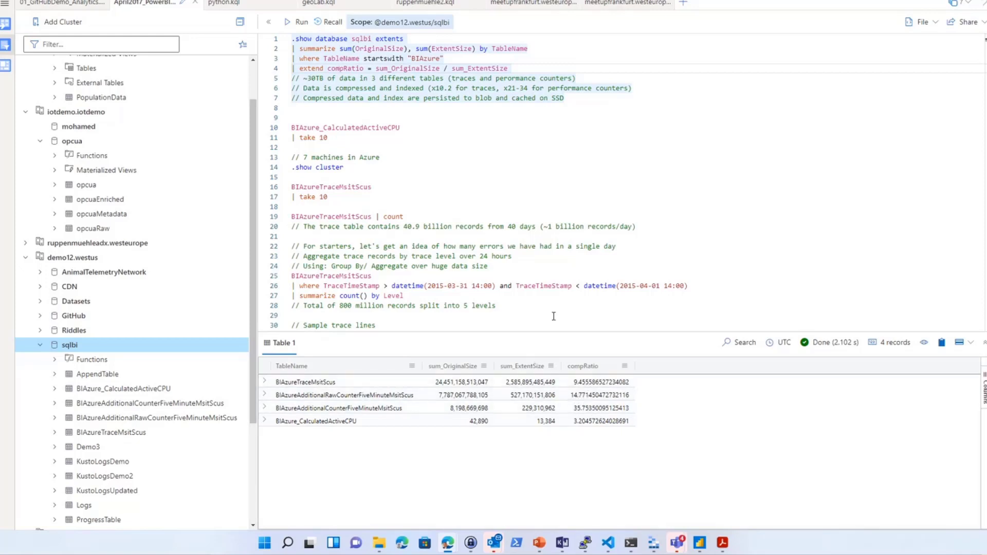
left_click(398, 128)
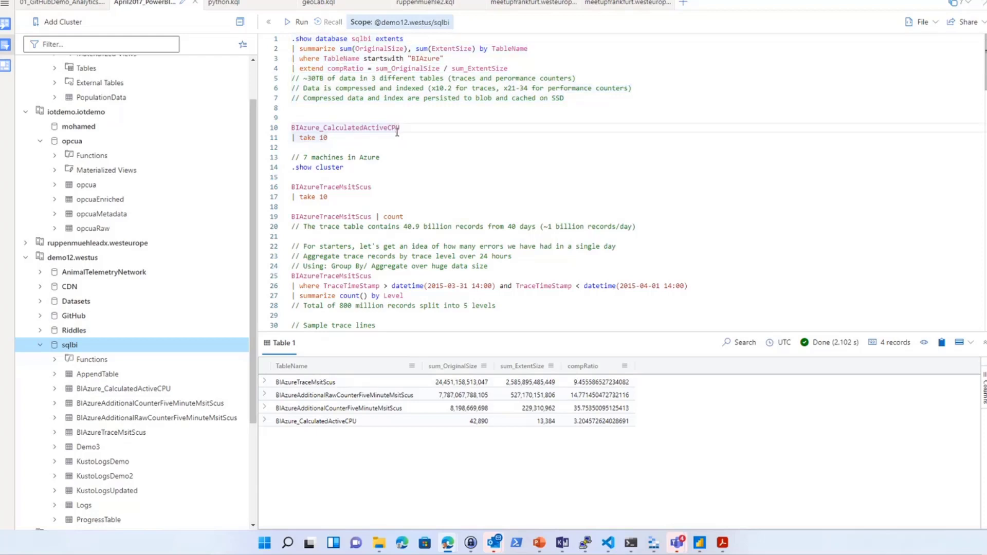
key("Down")
key("Down")
key("Down")
key("Down")
key("Down")
key("Down")
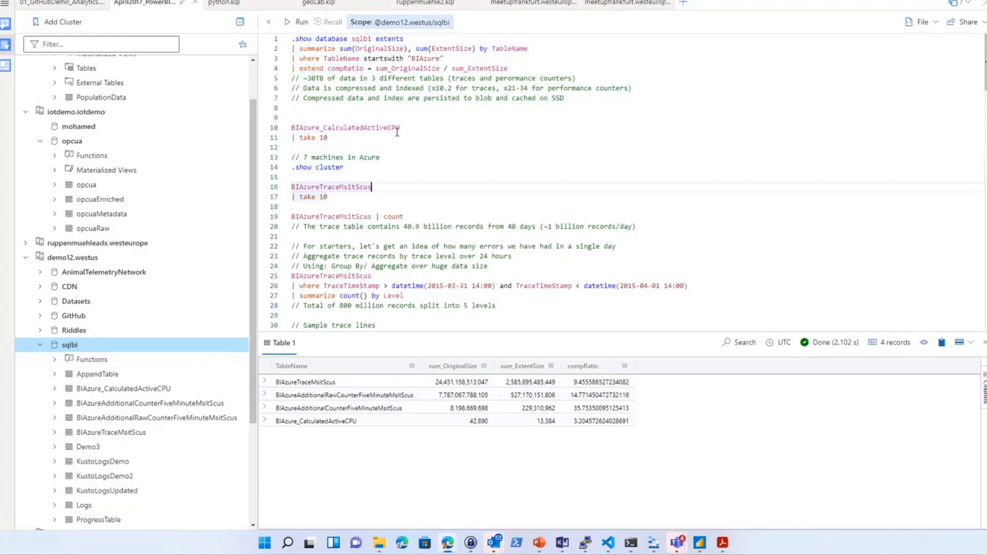
key("shift+Return")
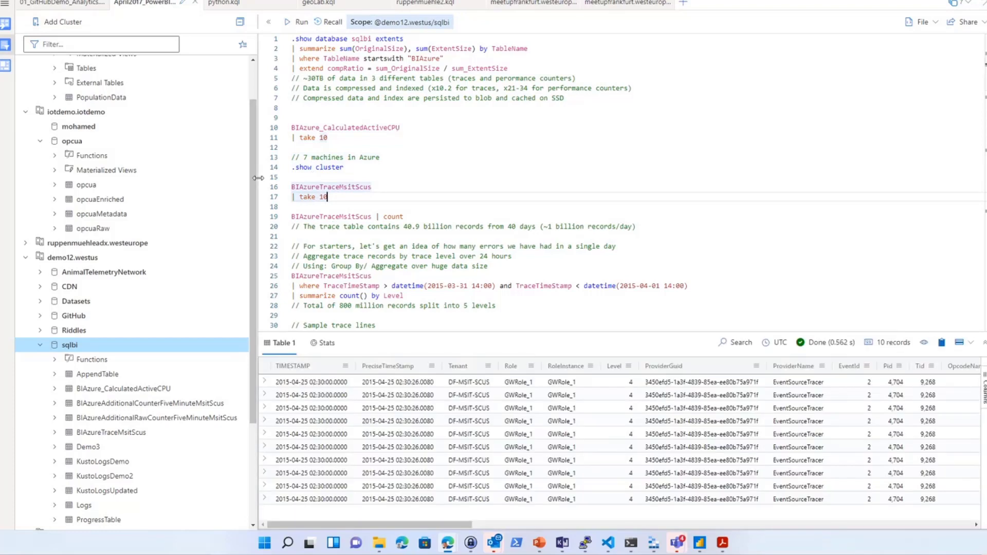
- Narrow the cluster tree and examine the EventText values of the sampled trace records
left_click_drag(258, 195, 164, 189)
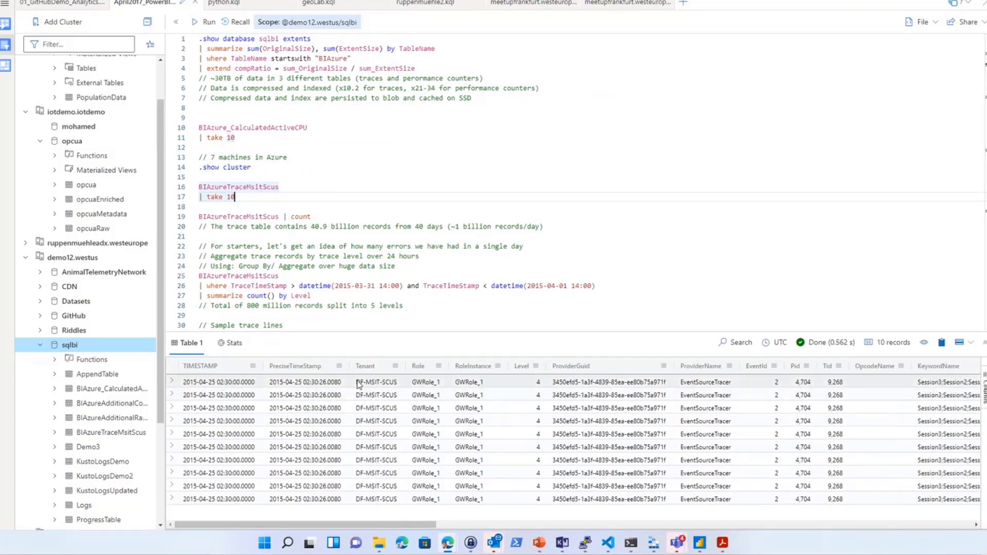
left_click_drag(423, 524, 455, 524)
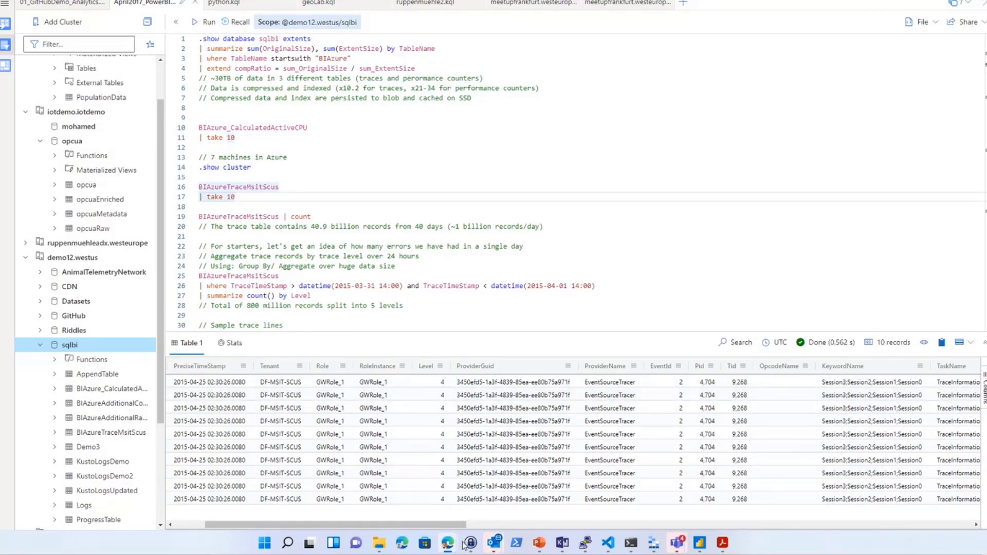
left_click_drag(432, 526, 947, 530)
left_click(928, 382)
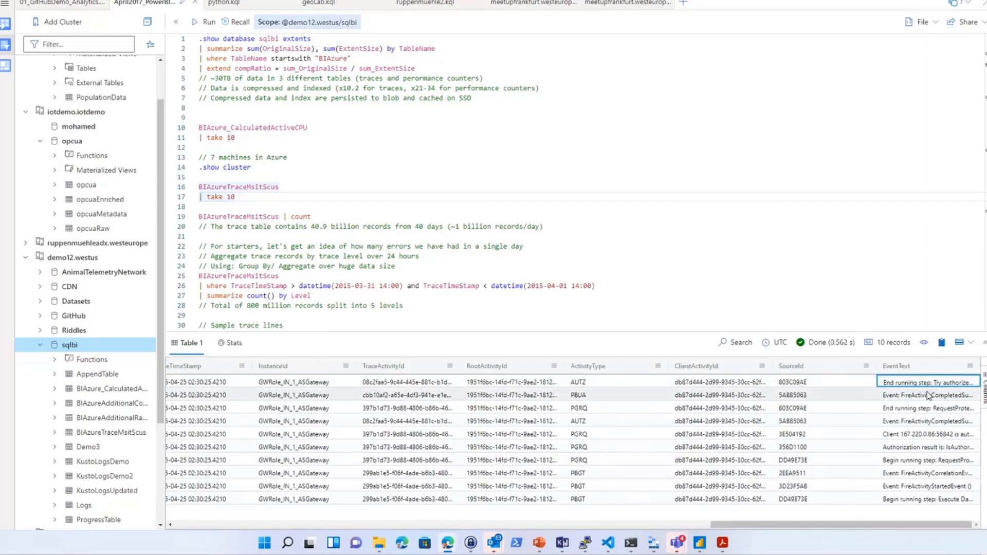
left_click(928, 395)
left_click(927, 410)
left_click(926, 434)
left_click(921, 461)
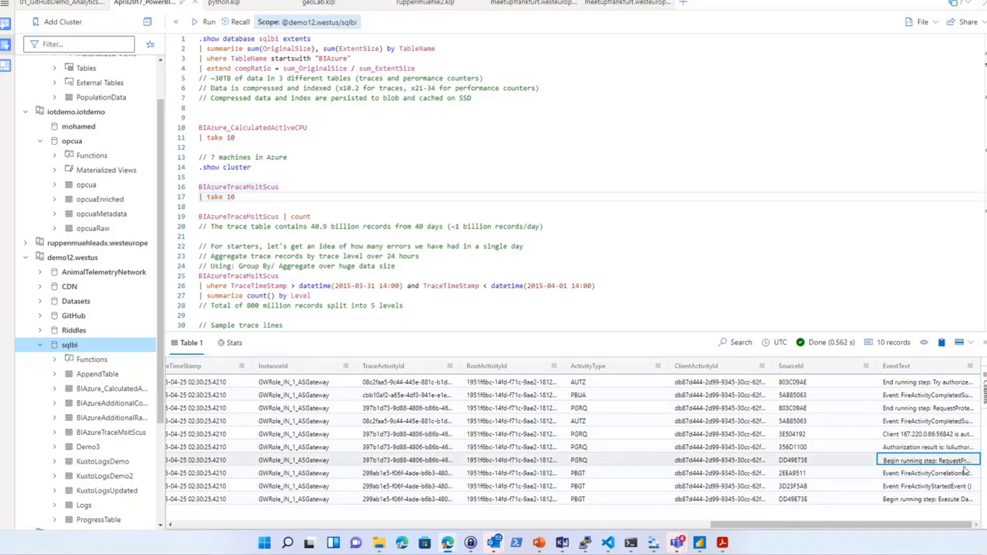
left_click(303, 216)
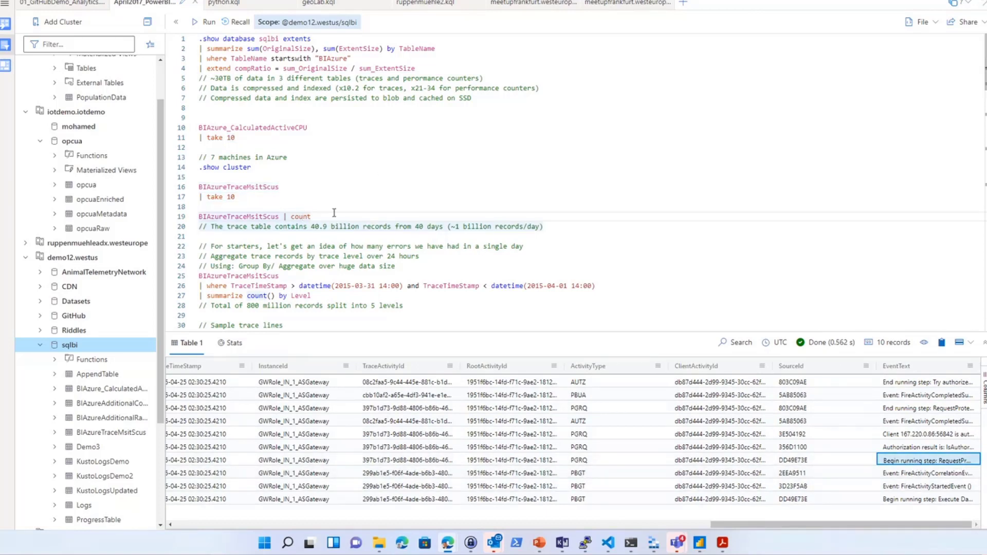
key("shift+Return")
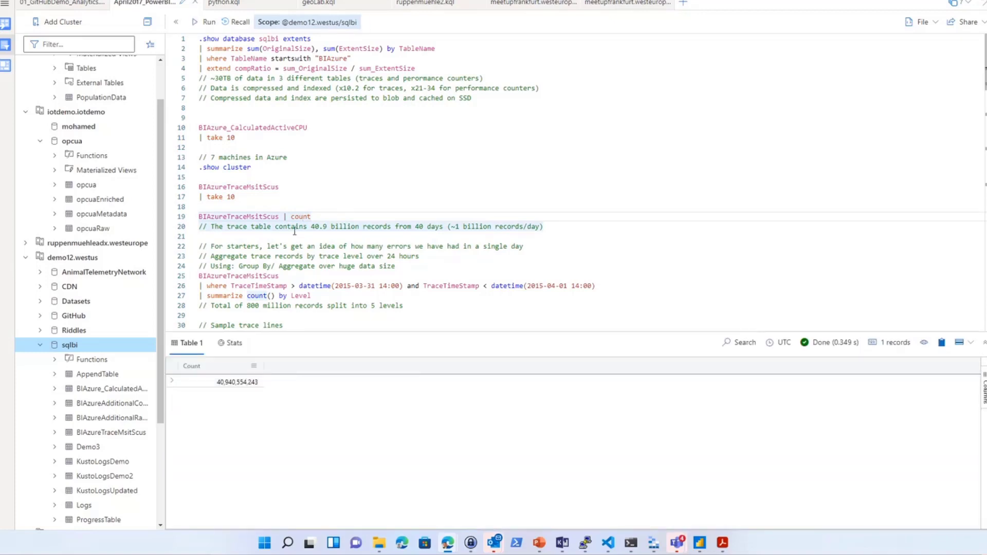
scroll(306, 207, "down", 1)
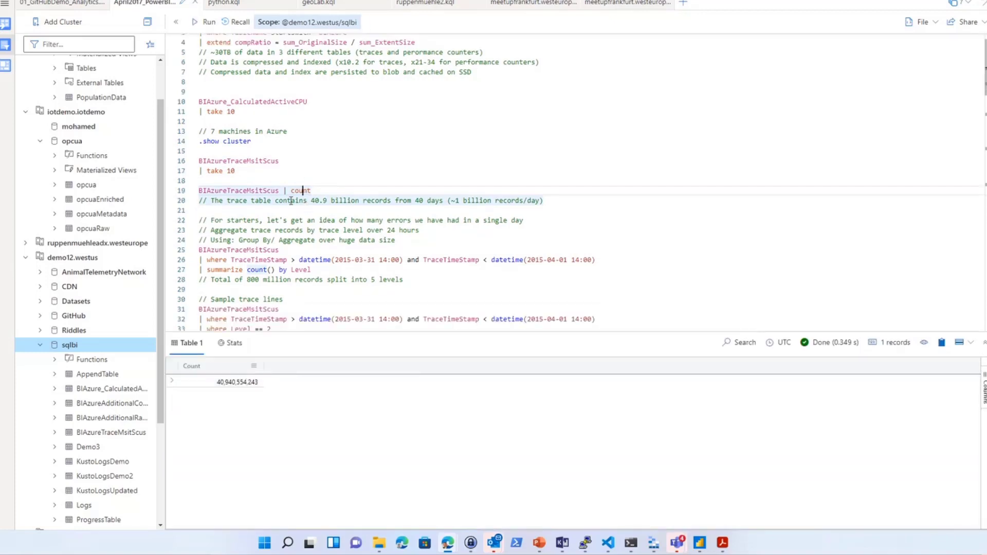
left_click(267, 260)
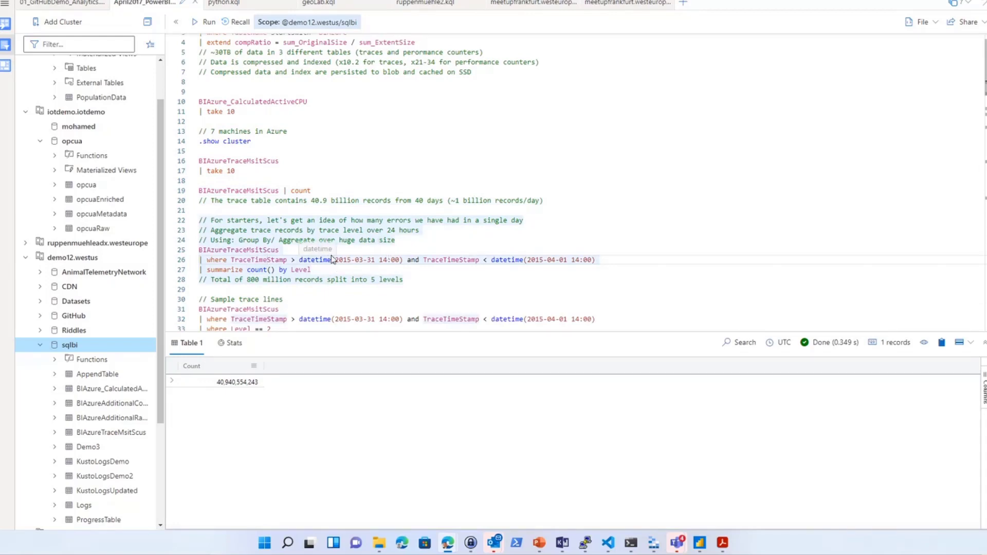
left_click(242, 271)
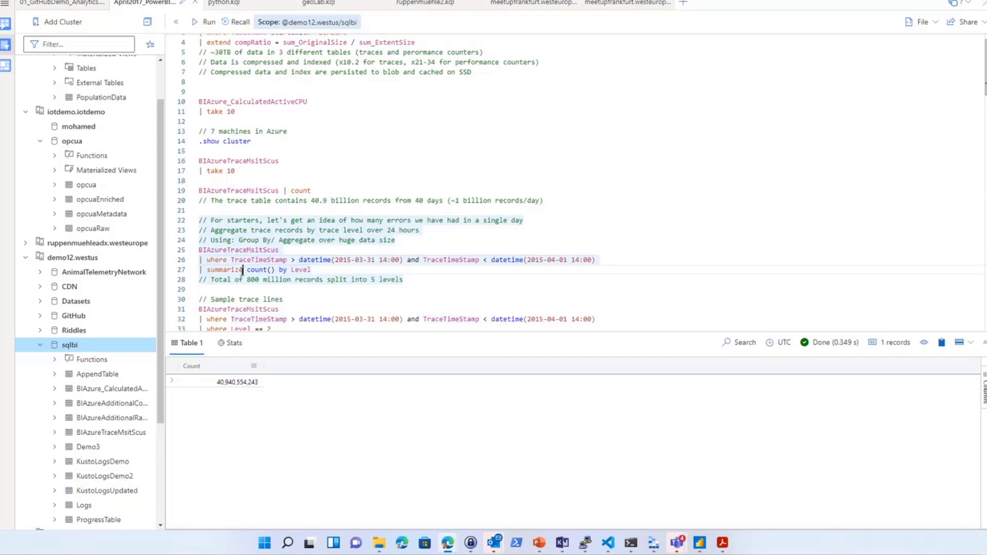
left_click_drag(247, 269, 313, 269)
left_click(200, 259)
key("shift+Return")
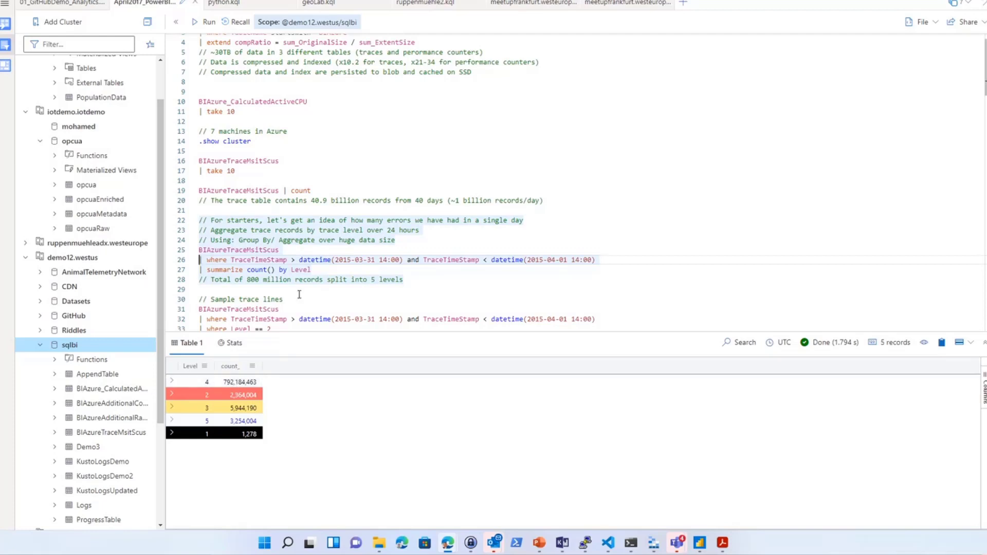
- Run the Sample trace lines query for 10 records with Level == 2
scroll(299, 294, "down", 3)
left_click(271, 251)
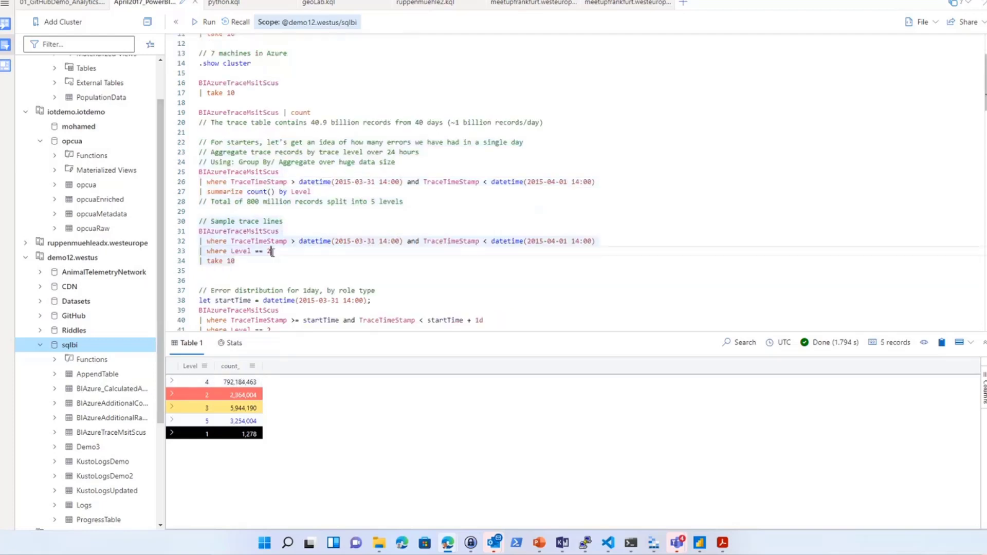
key("shift+Return")
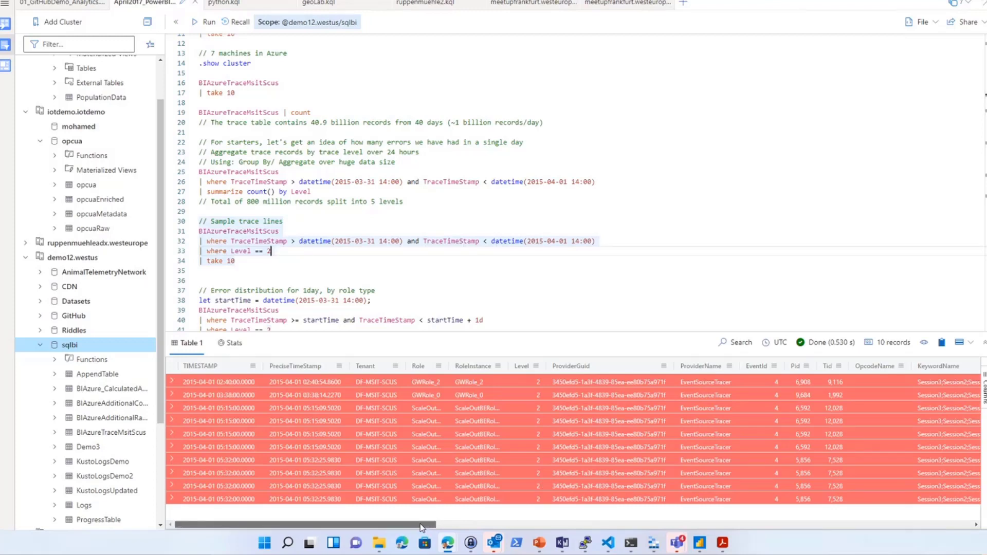
- Examine the EventText of the Level 2 records and expand a StackTrace entry to read it in full
left_click_drag(421, 527, 967, 522)
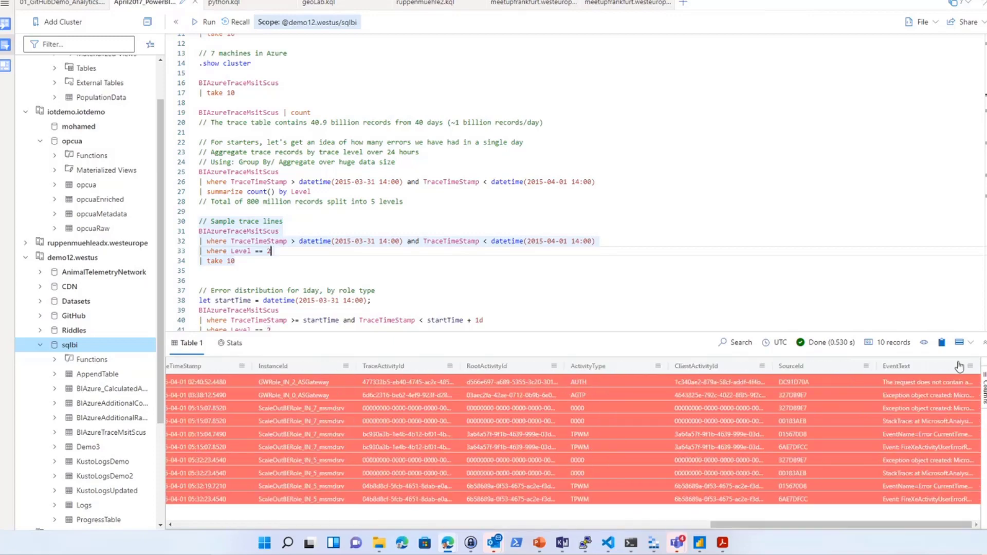
left_click(913, 381)
double_click(915, 394)
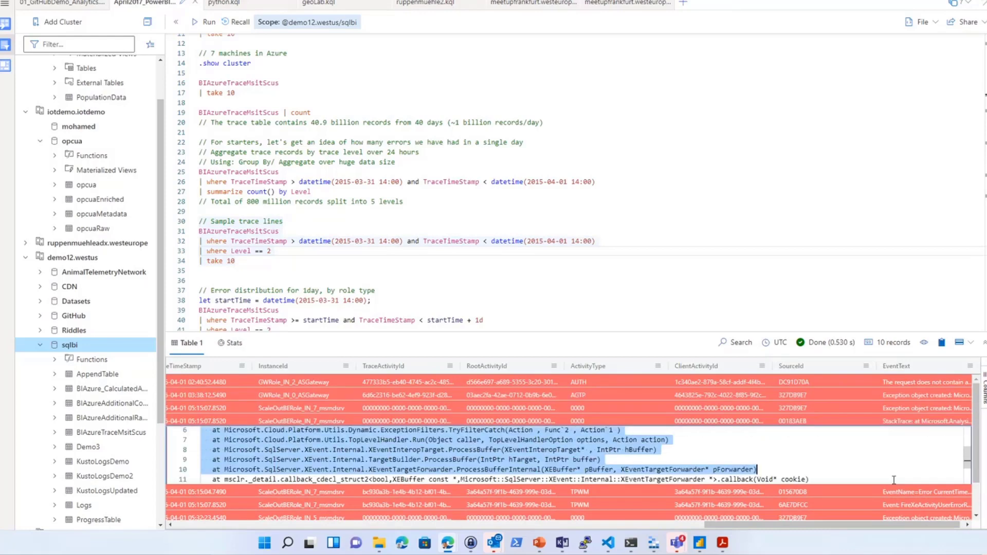
left_click(659, 456)
scroll(658, 451, "up", 2)
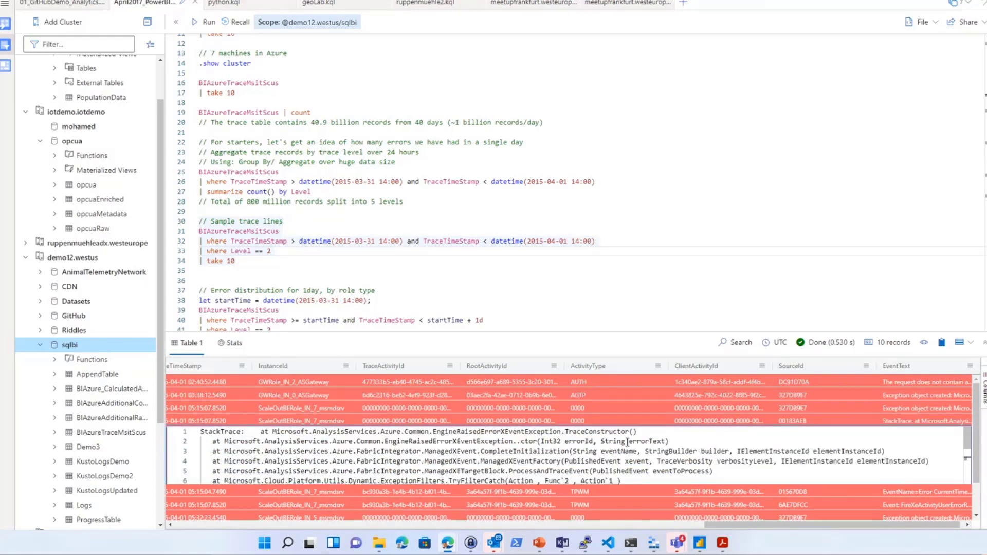
key("Down")
key("Down")
key("Down")
key("Down")
key("Down")
key("Down")
scroll(325, 440, "up", 2)
- Run the one-day error distribution query that parses RoleType from Role and renders counts per 10min as a timechart
scroll(317, 256, "down", 3)
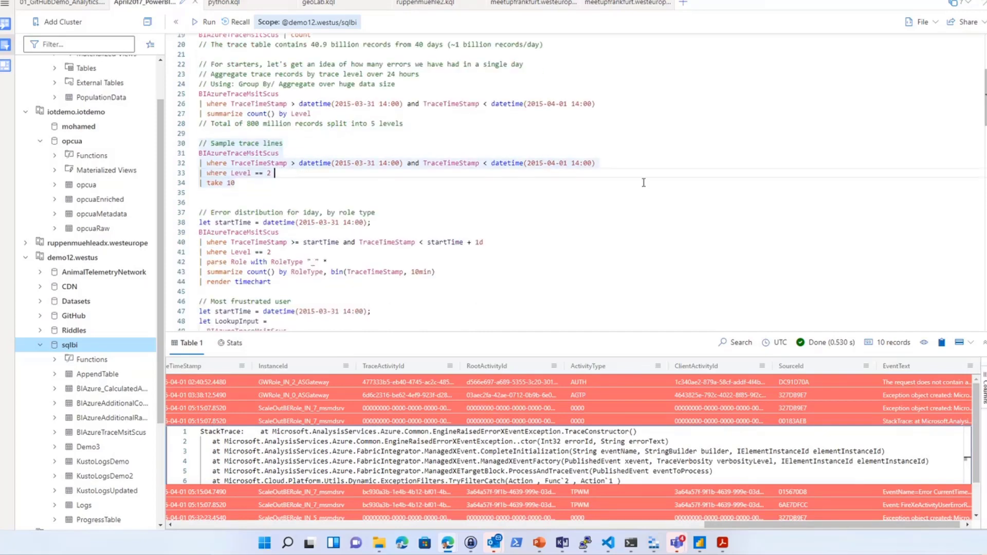
left_click(260, 273)
left_click_drag(296, 253, 187, 237)
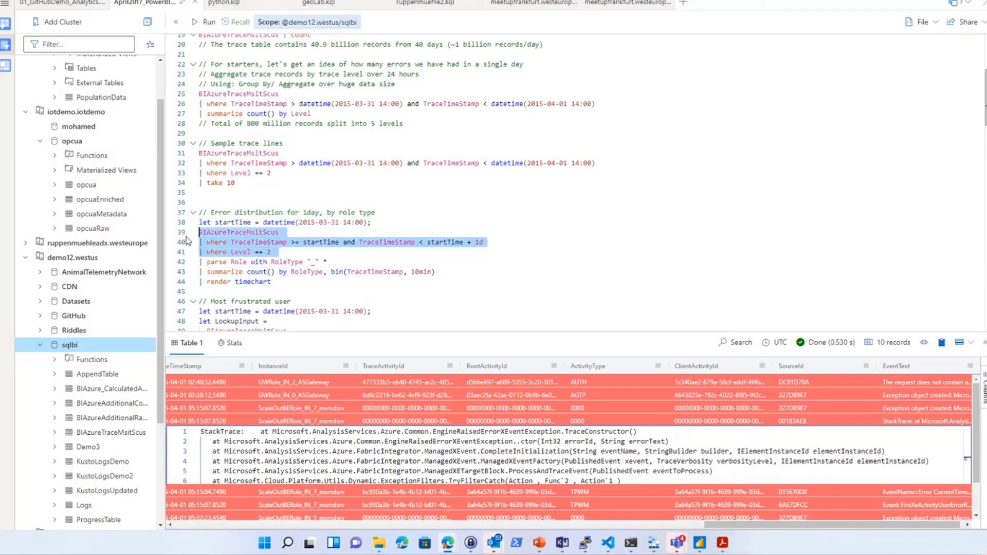
left_click(325, 261)
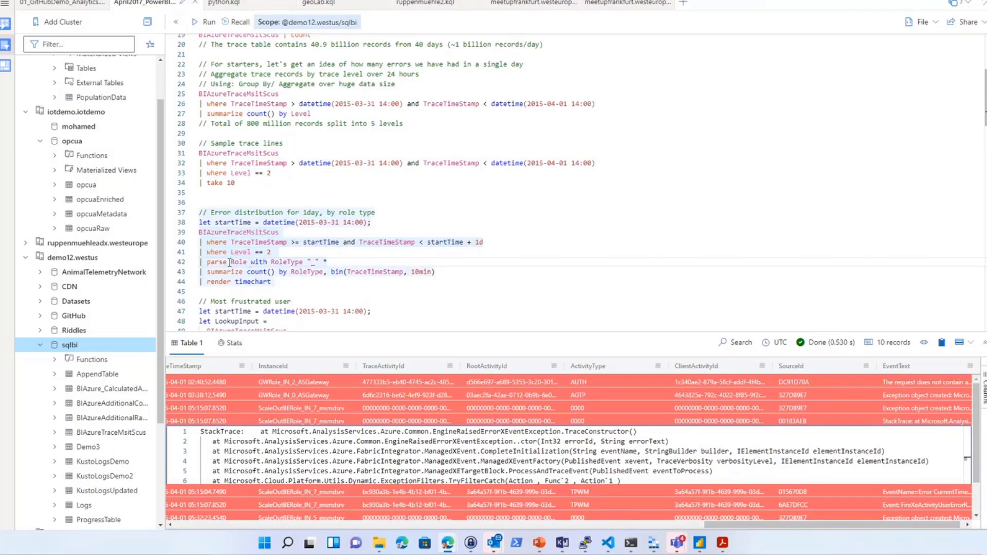
left_click_drag(822, 524, 116, 545)
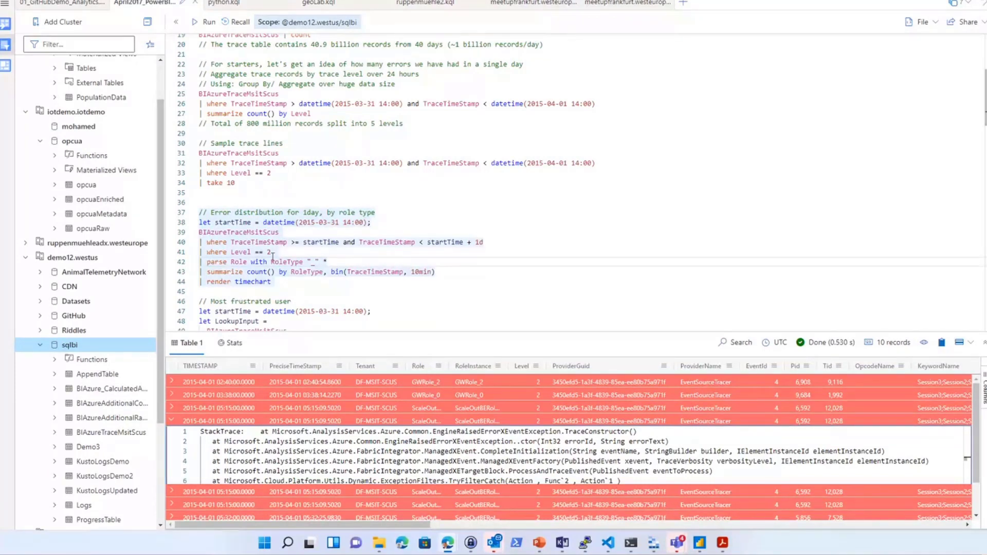
left_click_drag(272, 262, 304, 266)
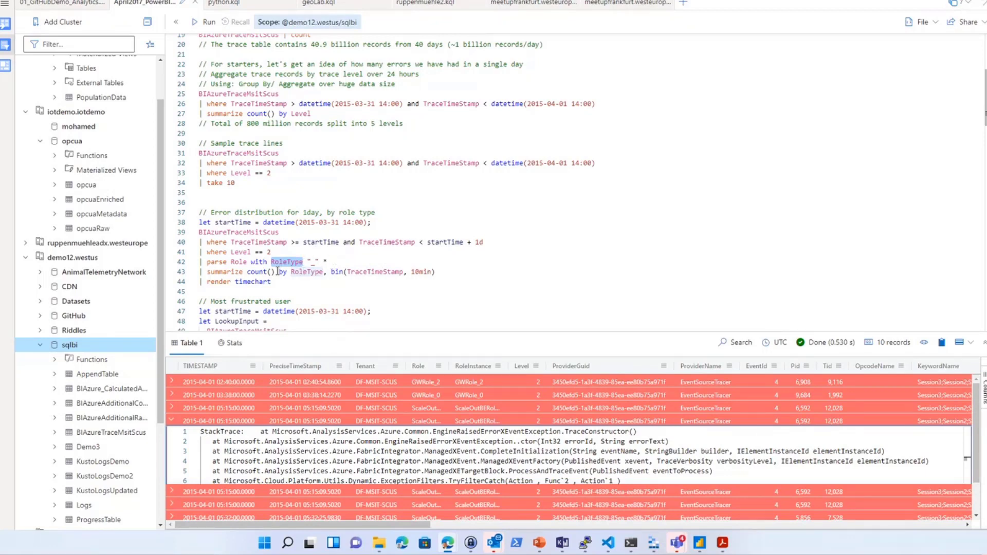
type("_")
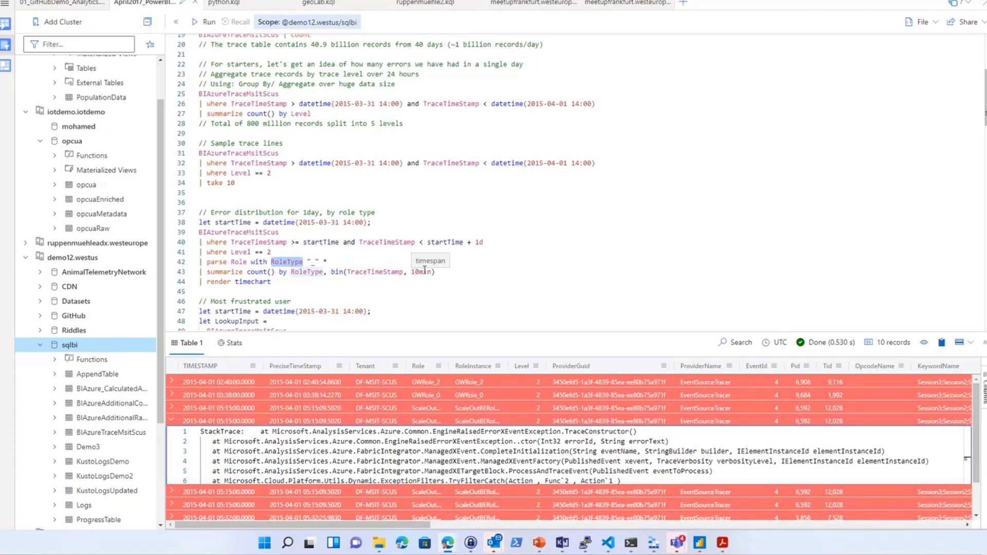
left_click(275, 272)
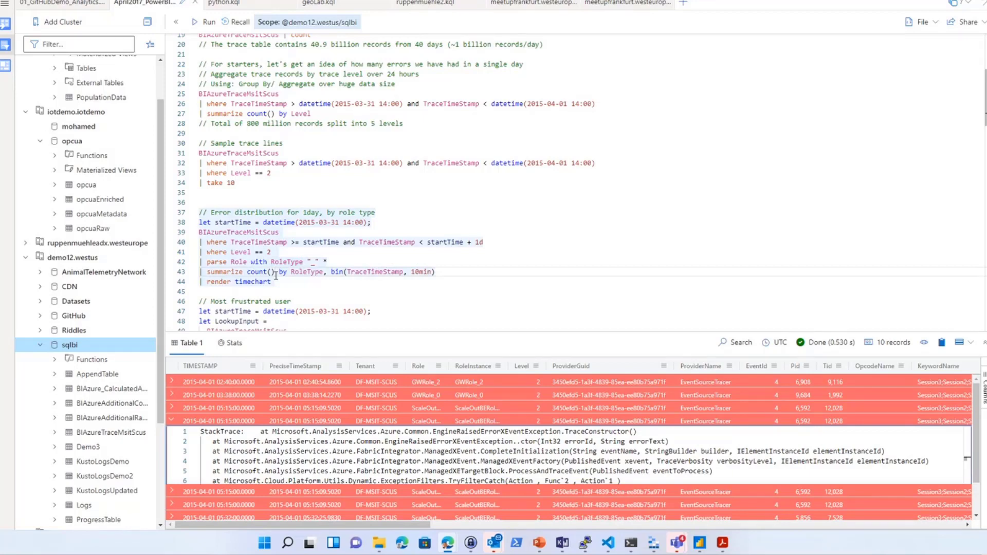
key("shift+Return")
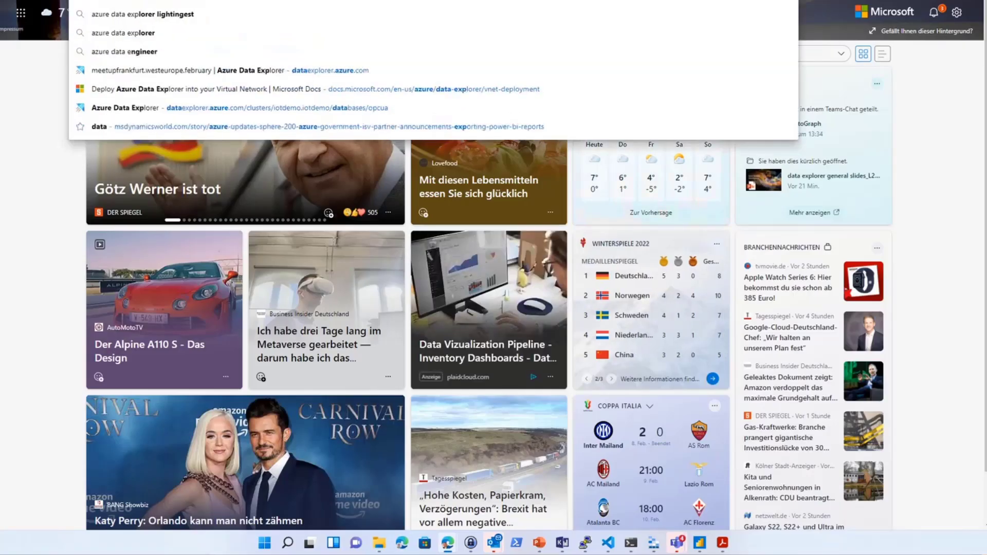
- Search the web for azure data explorer scan, open the scan operator documentation page, and return to the query editor
type("r se")
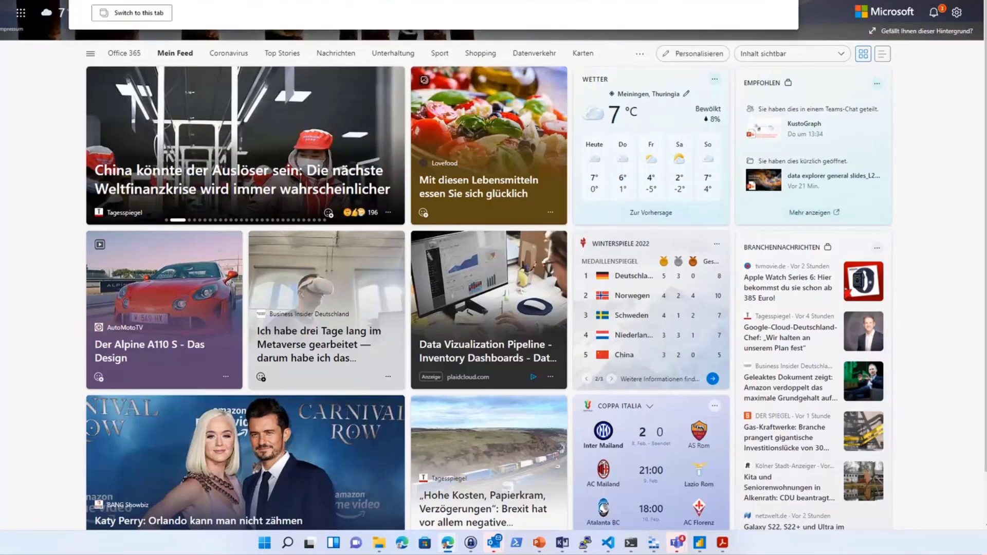
key("BackSpace")
type("can")
key("Return")
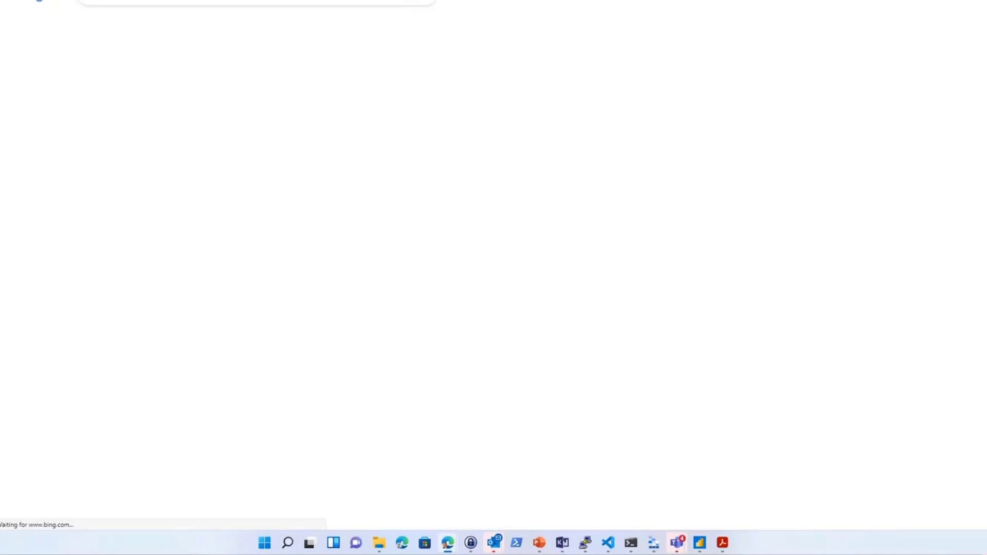
left_click(235, 83)
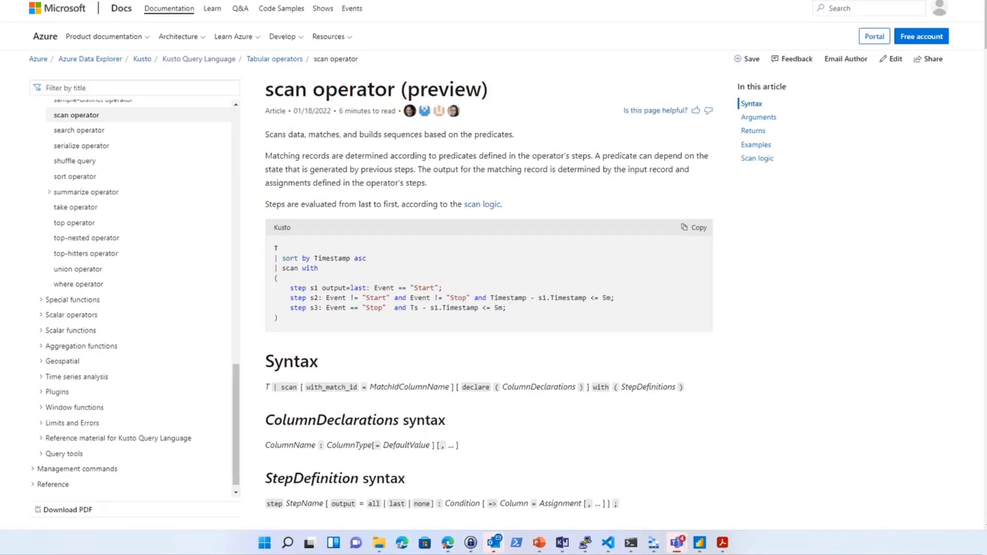
key("alt+Tab")
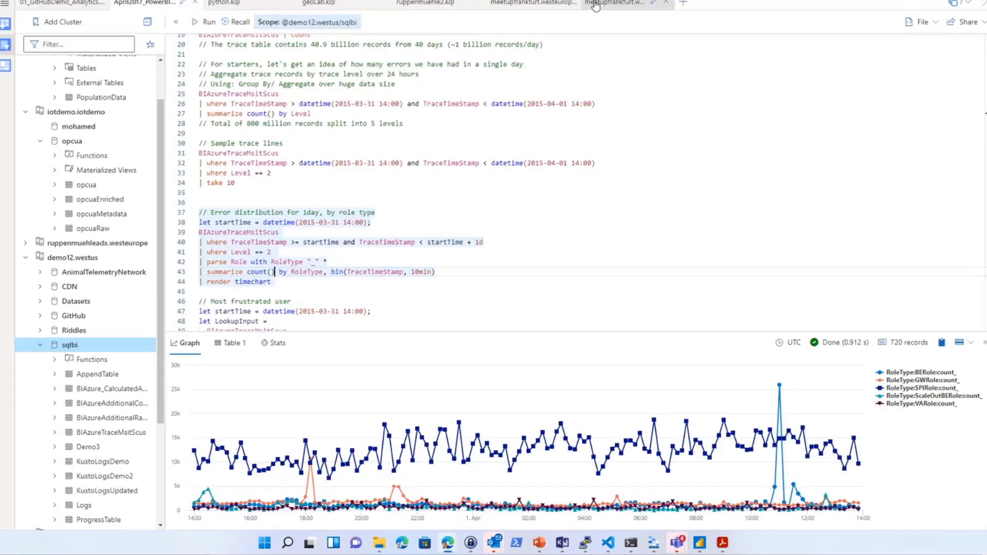
- Examine the Most frustrated user query, including the LookupInput definition that filters BIAzureTraceMsitScus by one day and non-empty ClientActivityId
scroll(312, 236, "down", 3)
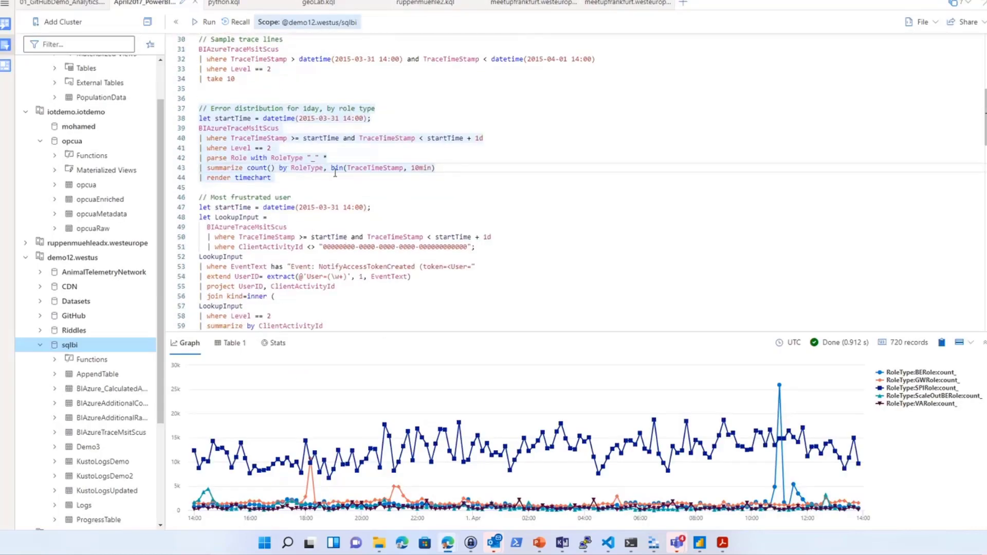
scroll(364, 190, "down", 2)
scroll(365, 190, "down", 2)
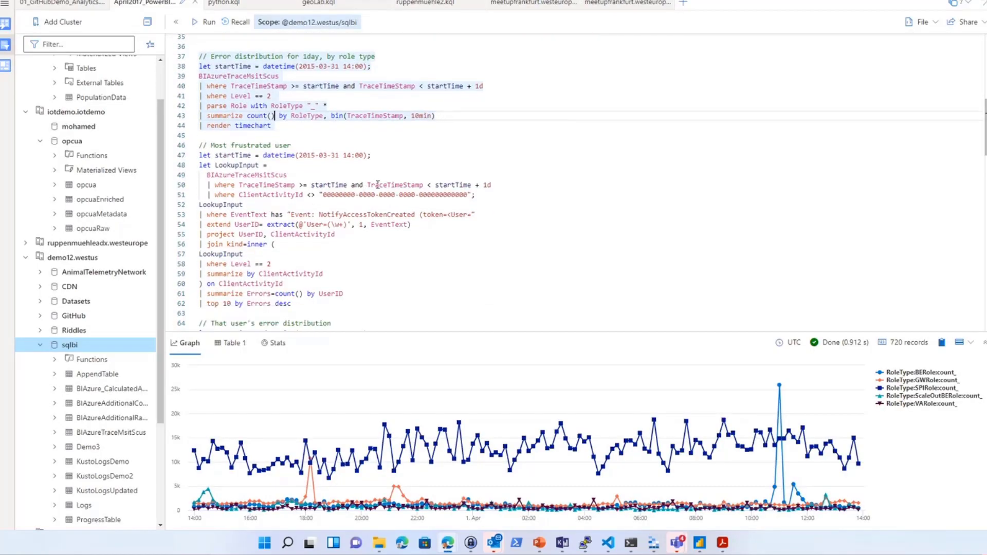
scroll(294, 157, "down", 2)
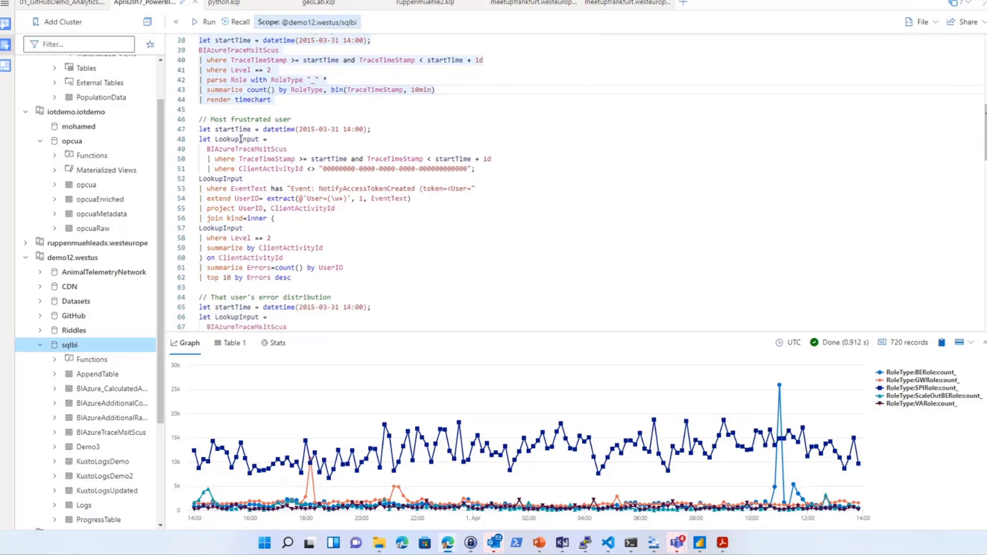
left_click(206, 136)
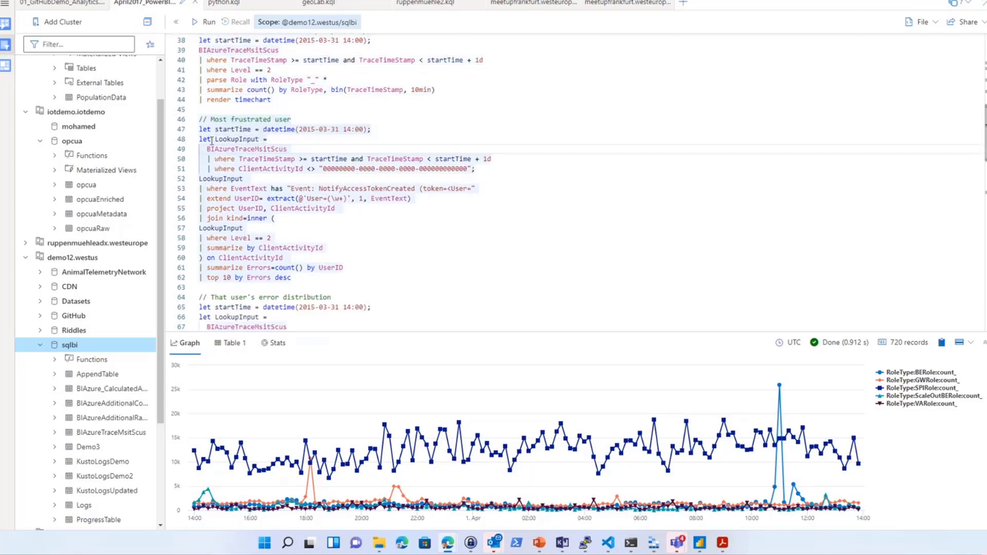
double_click(206, 139)
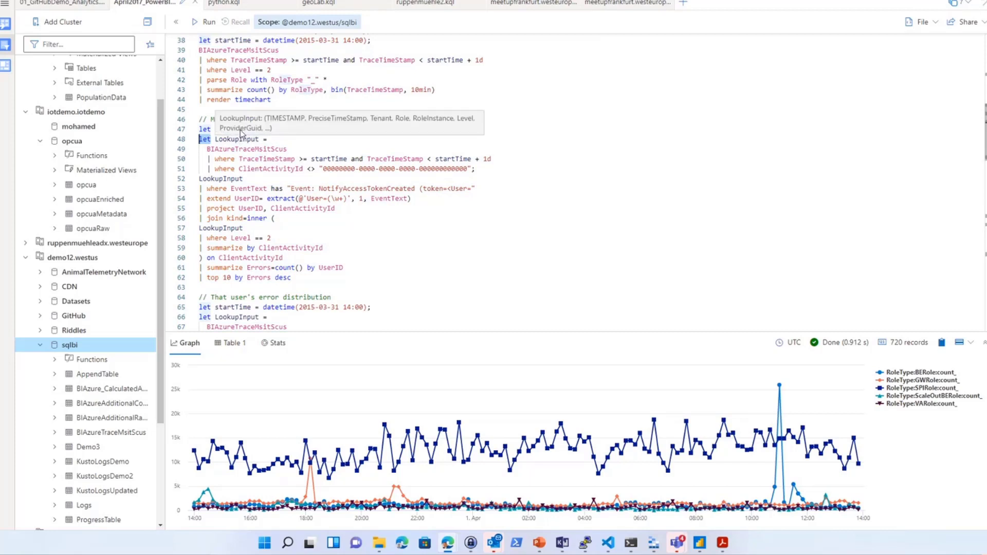
left_click(349, 119)
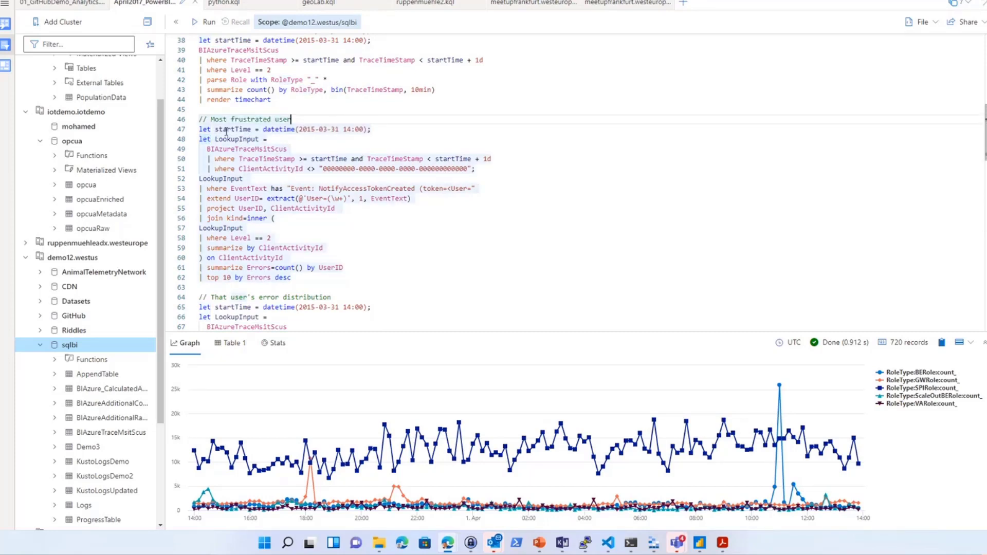
double_click(226, 138)
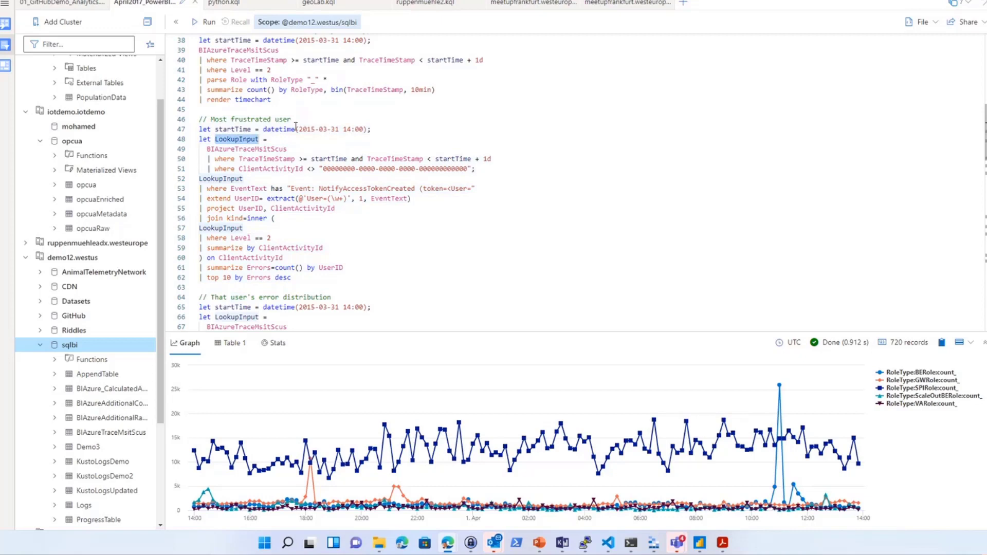
left_click(247, 149)
left_click_drag(211, 148, 483, 169)
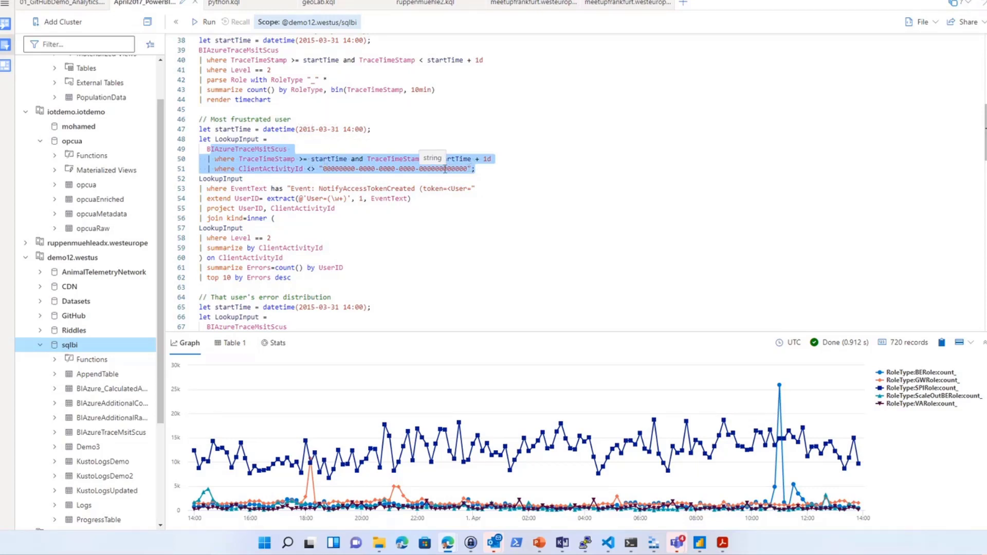
- Run the Most frustrated user query that joins LookupInput on ClientActivityId and returns the top 10 UserIDs by Errors
left_click(247, 186)
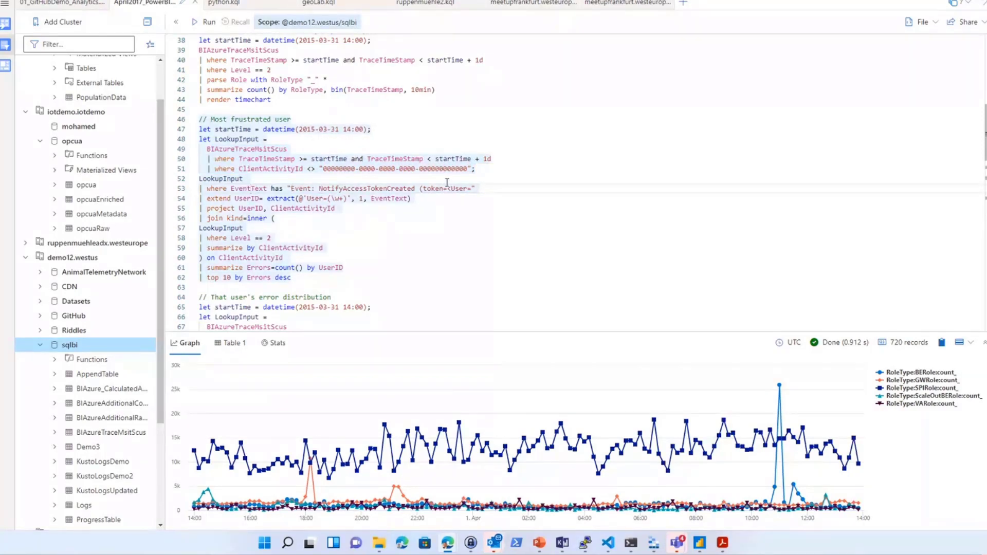
double_click(225, 230)
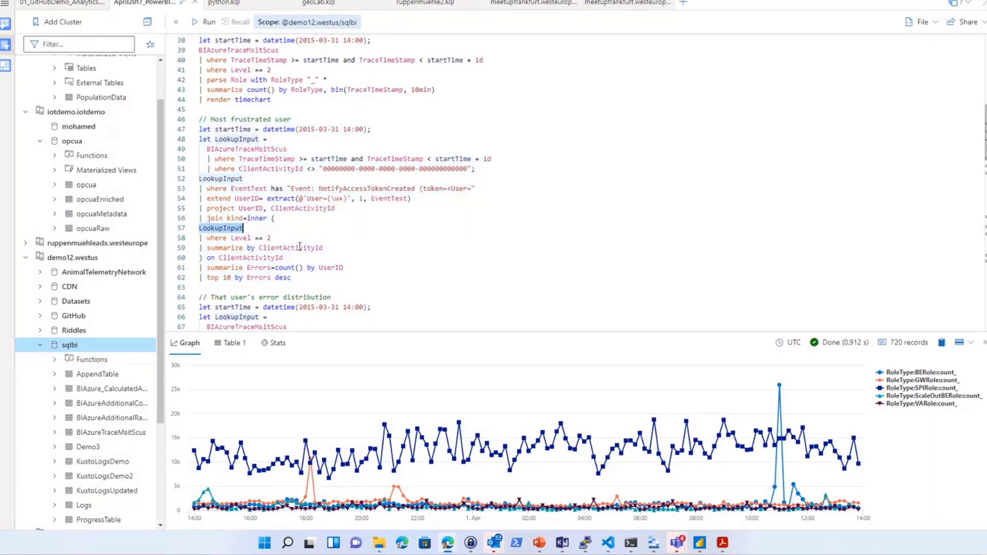
left_click(251, 257)
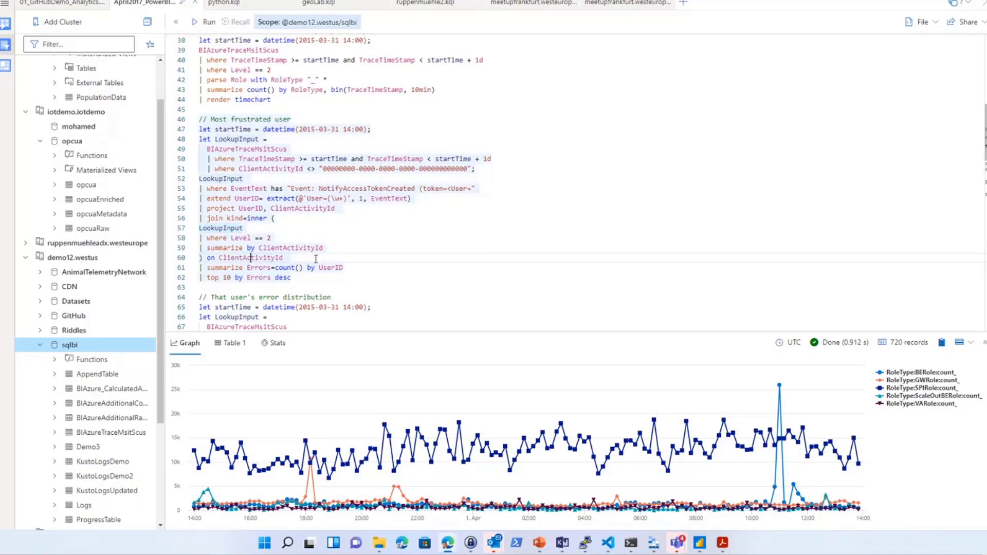
key("shift+Return")
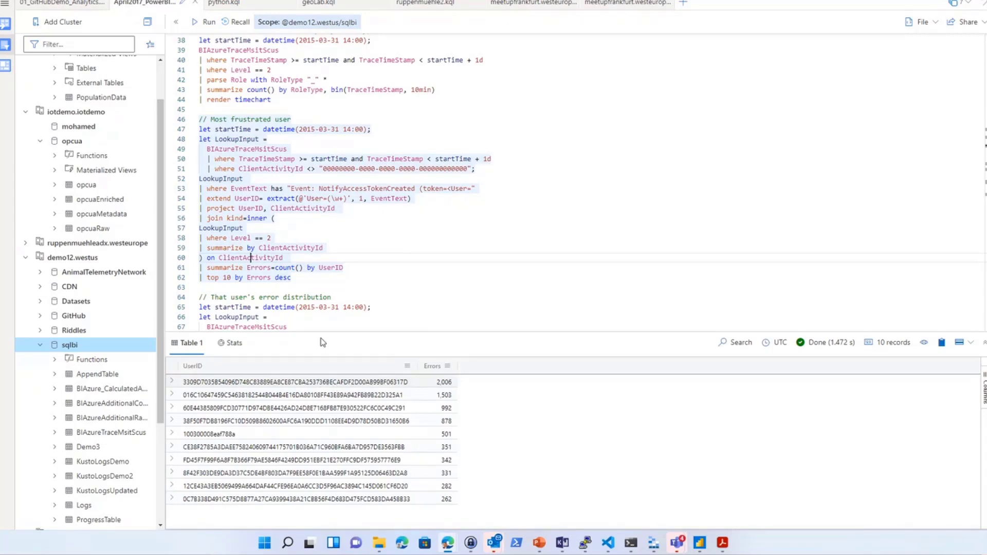
- Run the That user's error distribution query, rendering counts by ExceptionType as a barchart
scroll(307, 204, "down", 5)
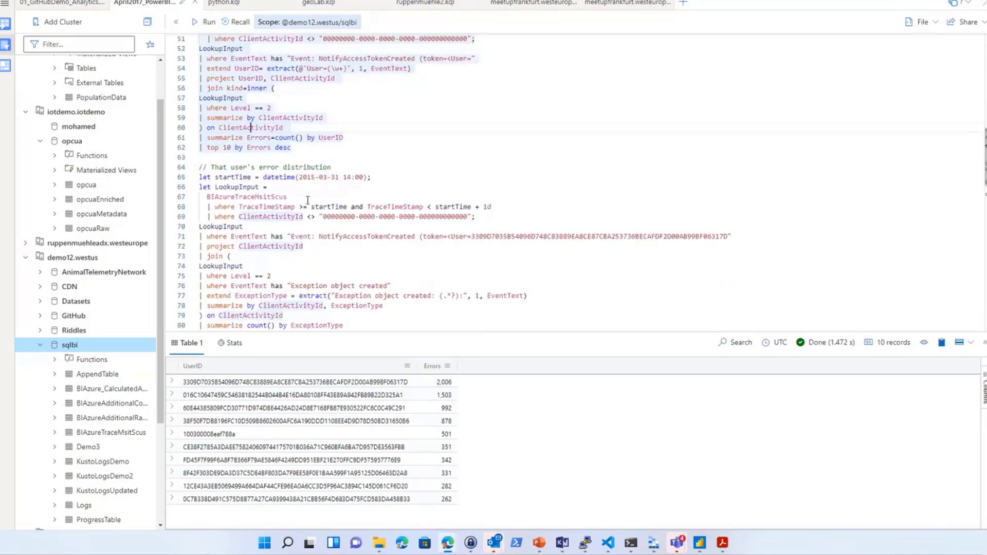
scroll(308, 200, "down", 1)
left_click(263, 210)
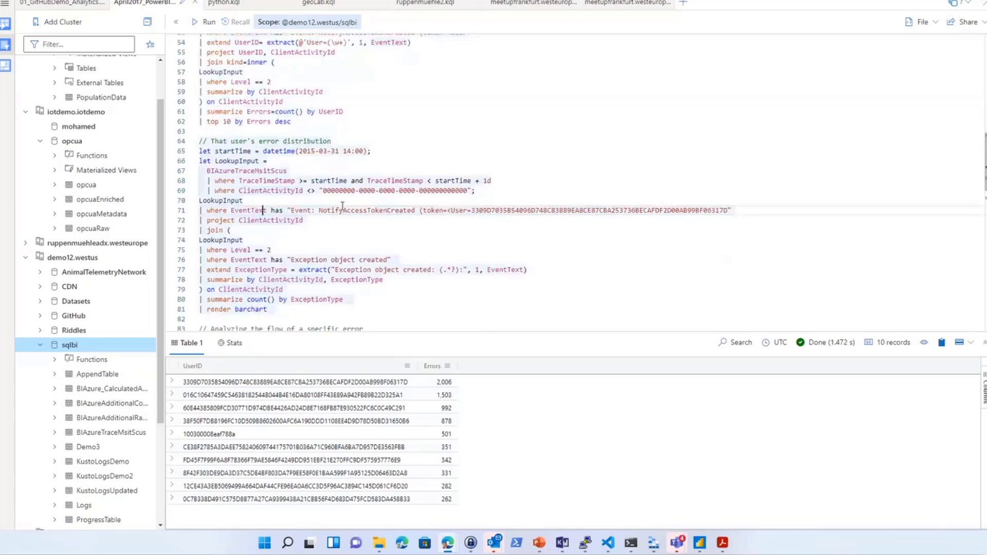
left_click(255, 239)
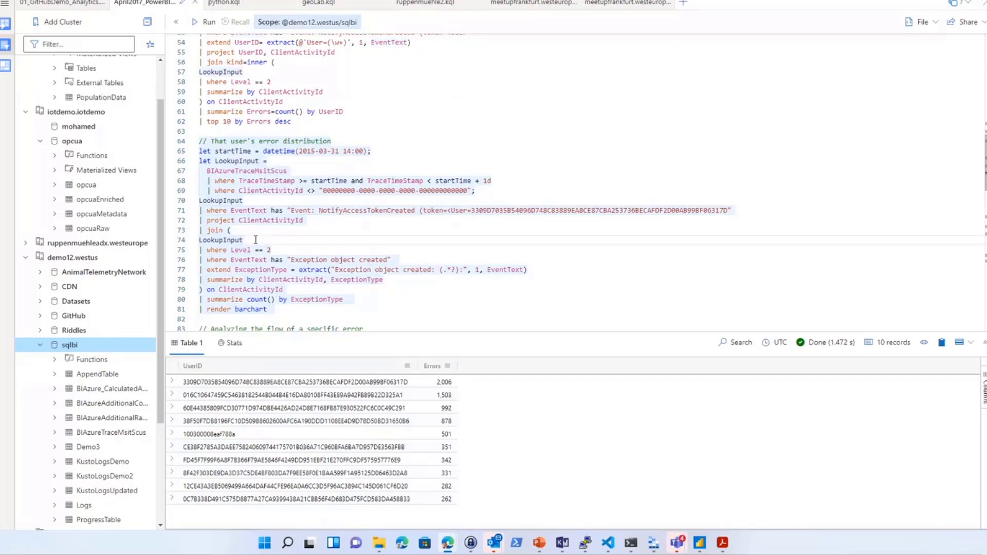
key("shift+Return")
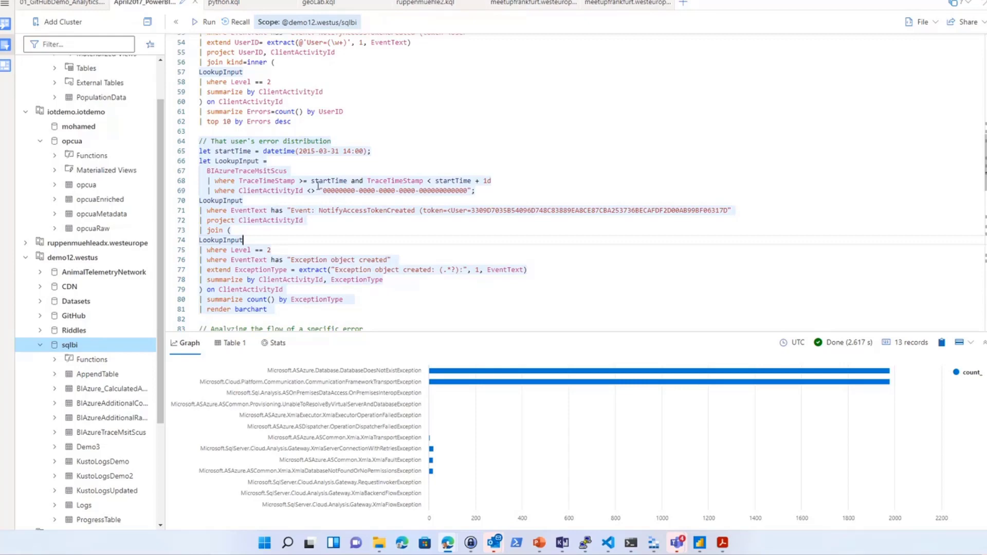
- Run the Analyzing the flow of a specific error query and look through the returned TraceTimeStamp, Trace_Level and EventText rows
scroll(324, 236, "down", 3)
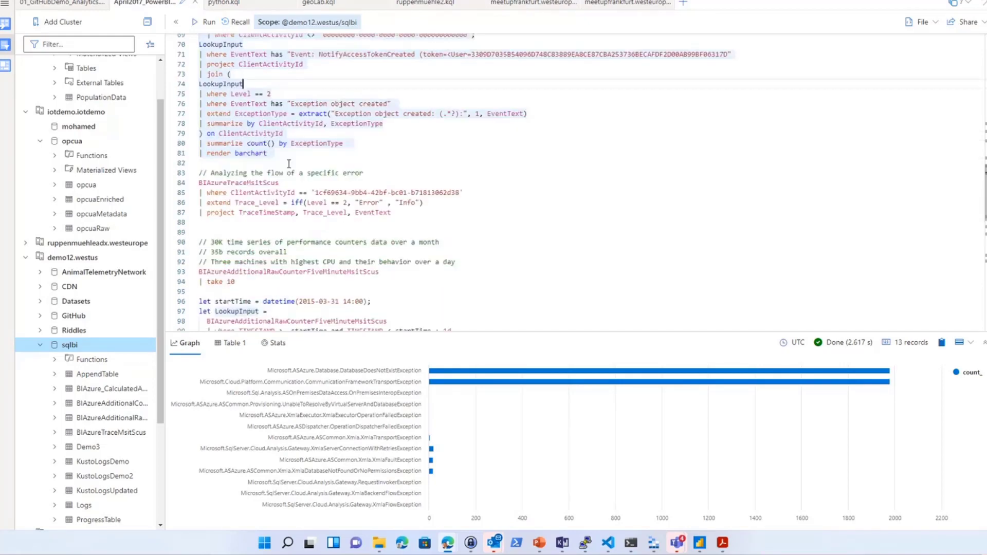
left_click(260, 192)
key("shift+Return")
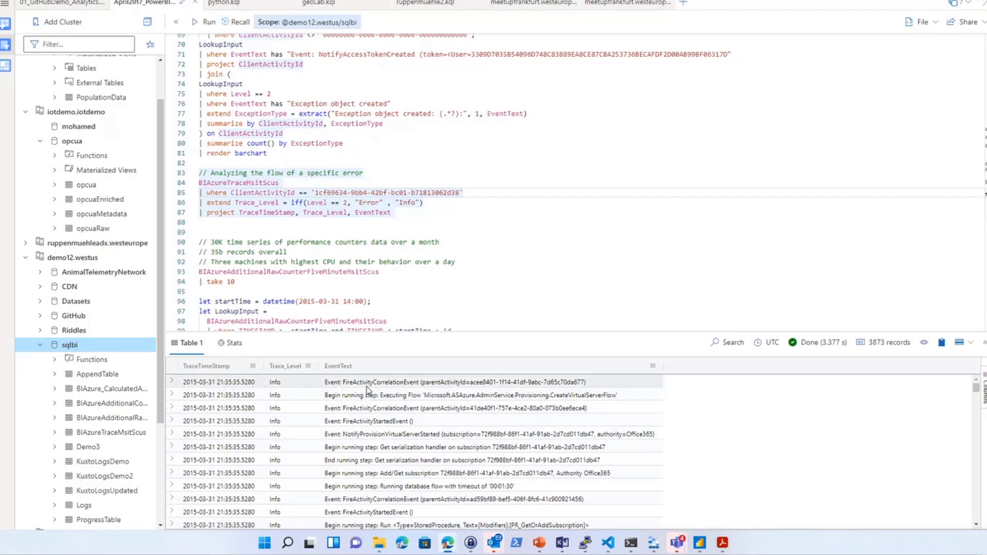
scroll(368, 391, "down", 10)
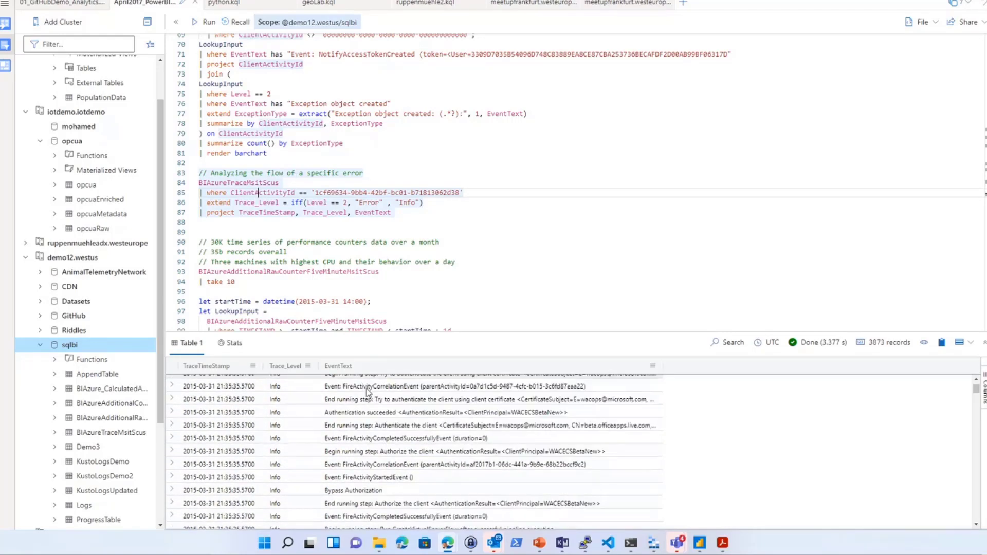
scroll(368, 390, "down", 5)
- Run the performance counter sample query that takes 10 records from BIAzureAdditionalRawCounterFiveMinuteMsitScus
scroll(314, 220, "down", 2)
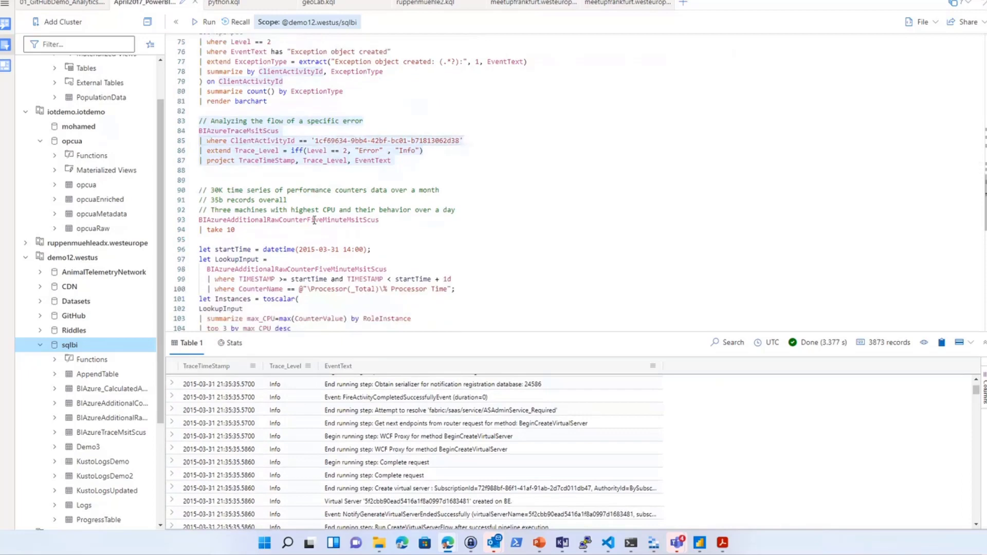
left_click(348, 226)
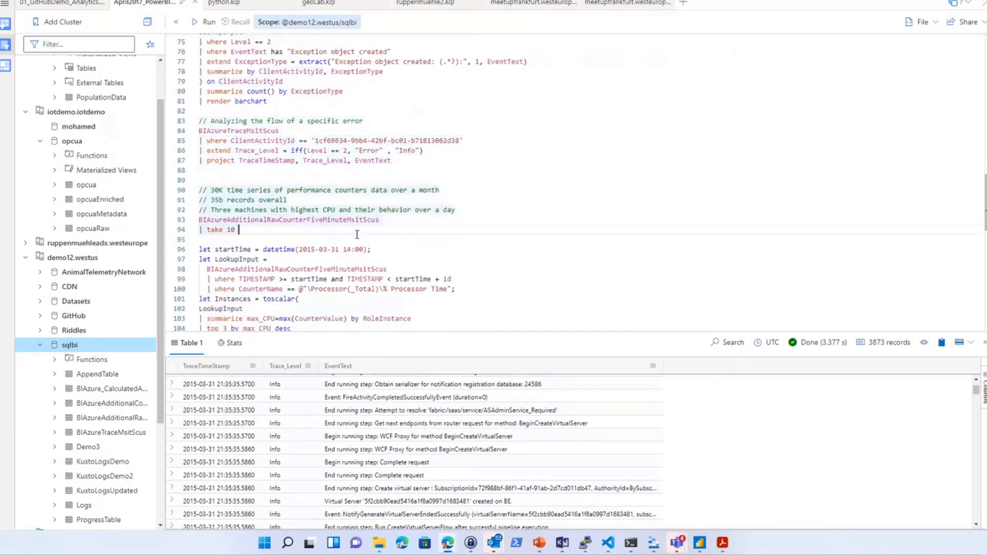
key("shift+Return")
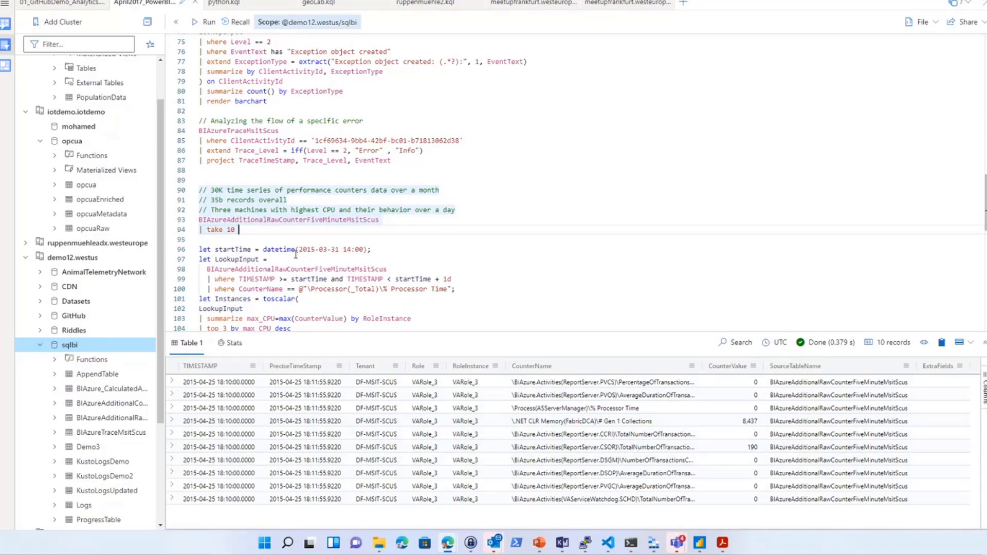
- Run the query charting average CPU in 5m bins for the top 3 role instances by max_CPU, and inspect the timechart
scroll(291, 220, "down", 3)
left_click(278, 156)
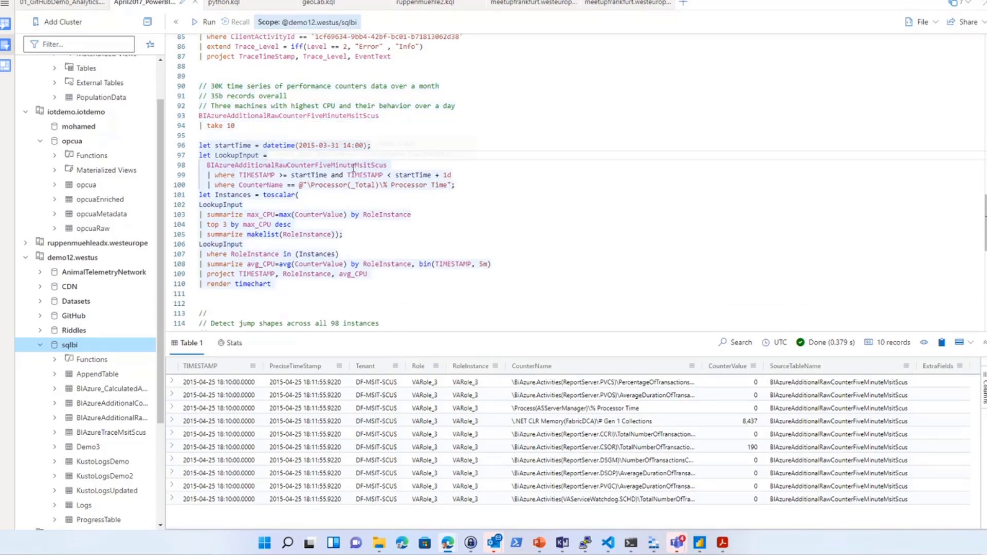
left_click(309, 181)
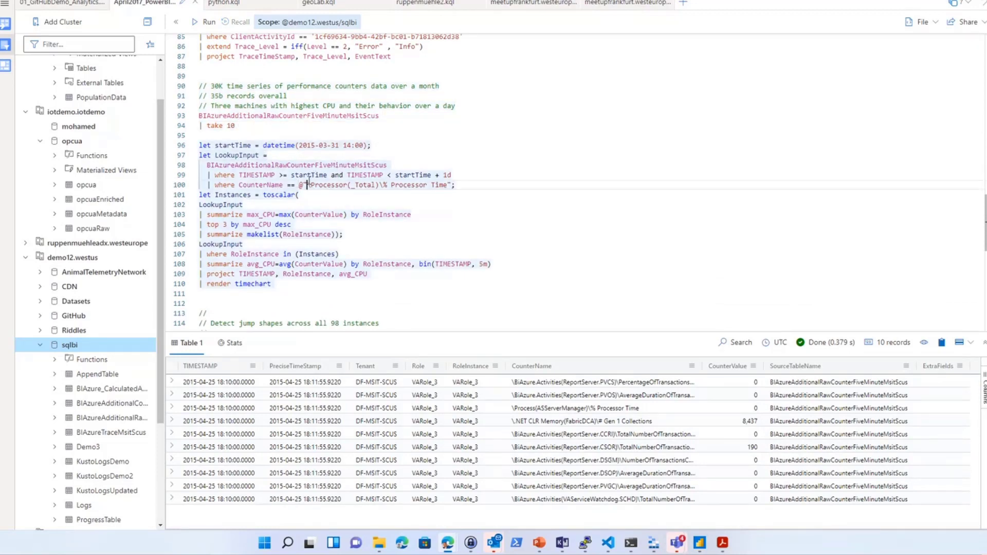
key("shift+Return")
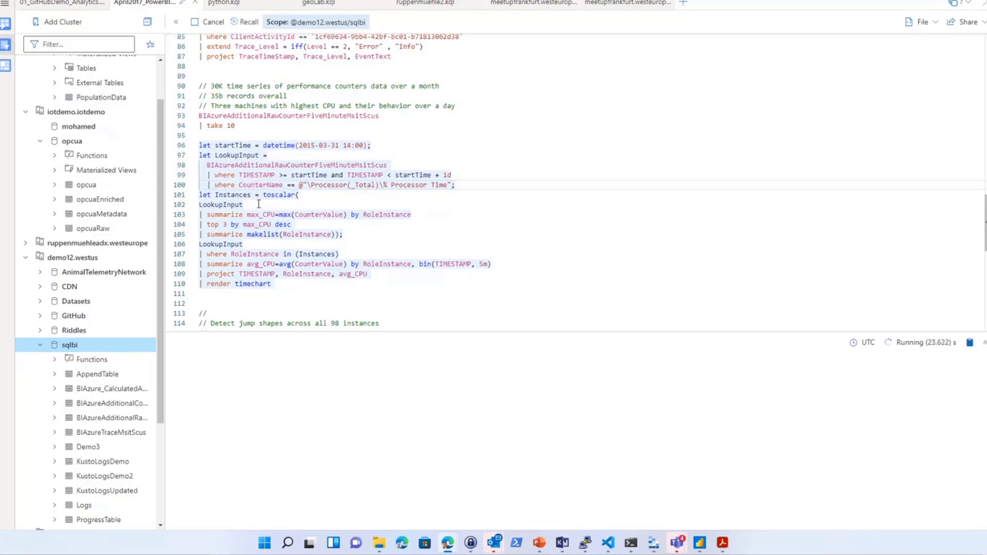
scroll(258, 202, "down", 2)
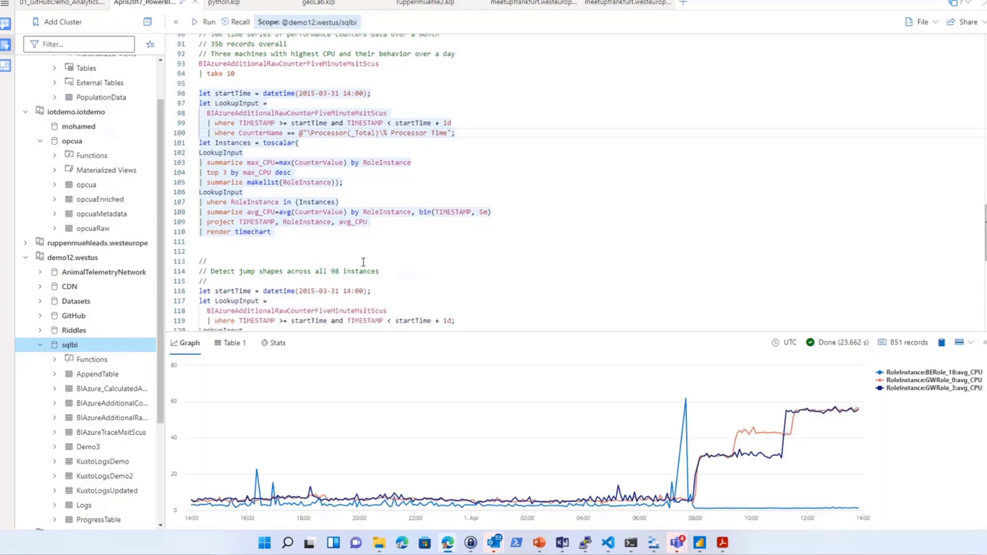
left_click(307, 222)
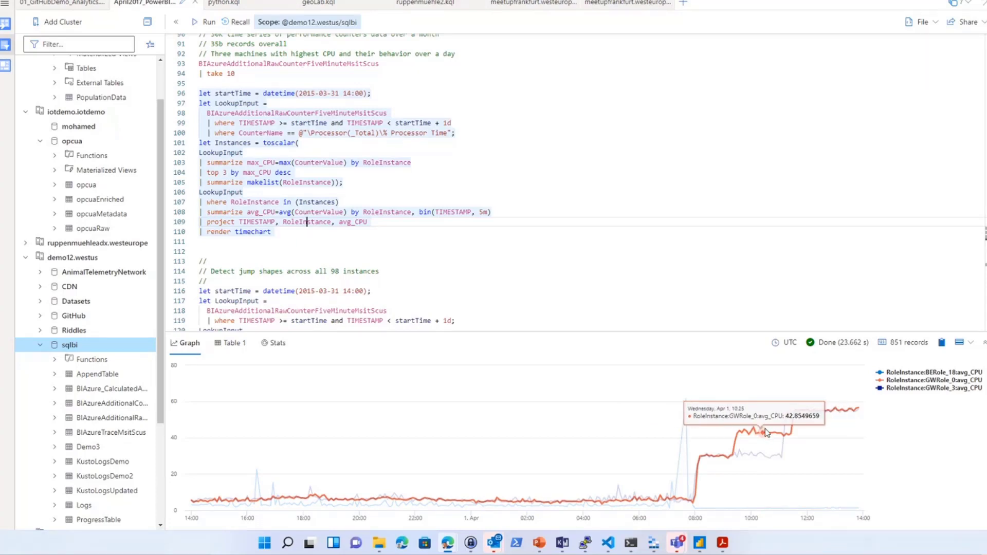
- Run the Detect jump shapes query using series_shapes with jump > 0.3, and inspect the rendered timechart of role instances
scroll(334, 259, "down", 4)
left_click(331, 251)
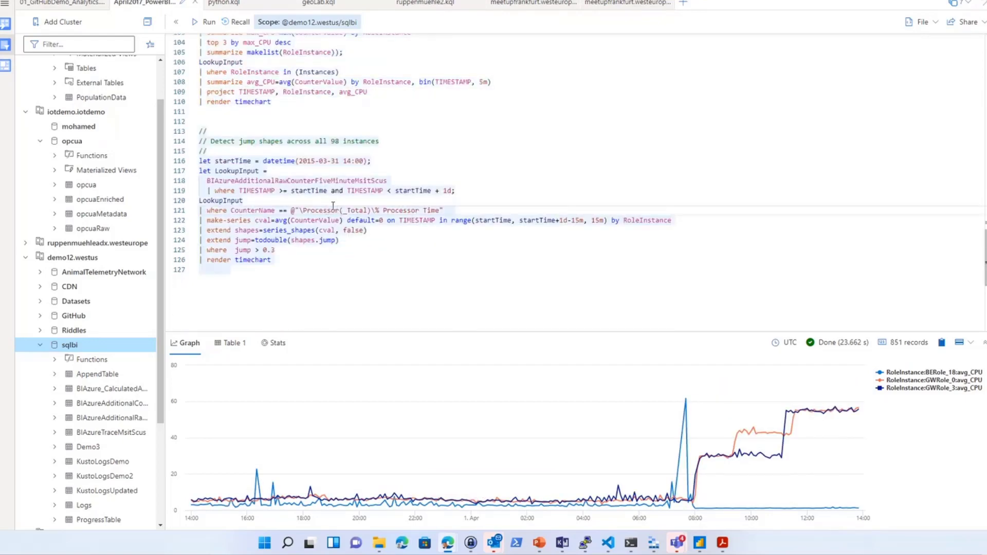
scroll(333, 206, "up", 1)
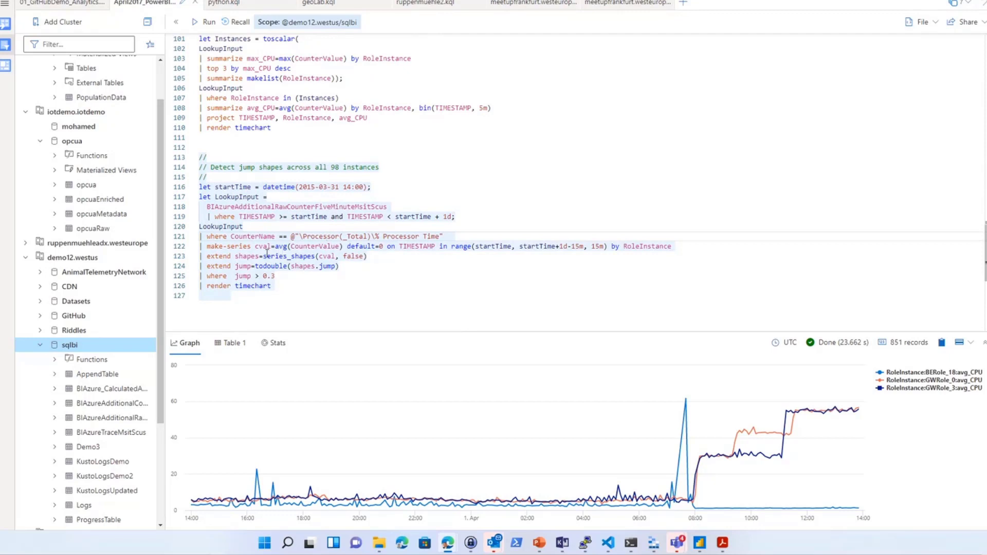
left_click_drag(263, 256, 319, 256)
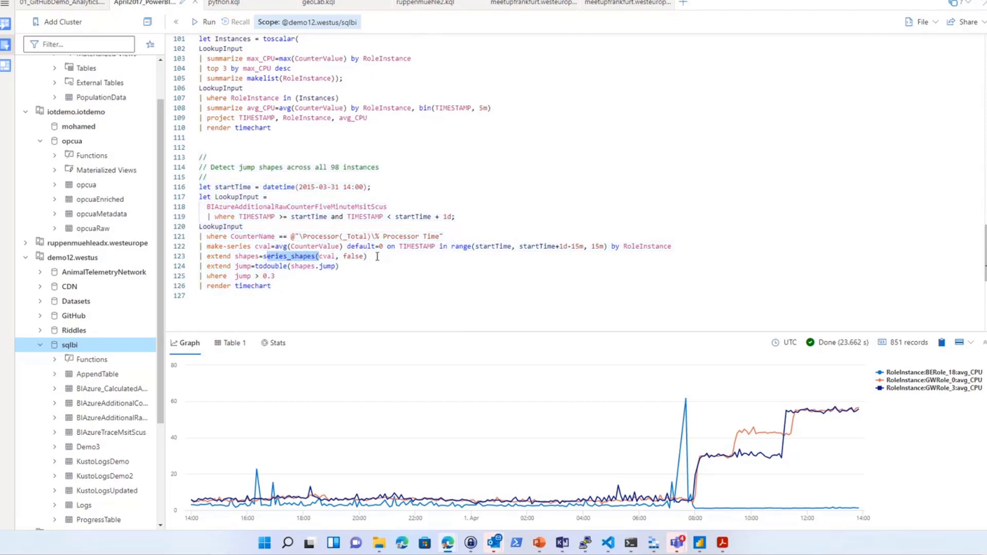
left_click(377, 256)
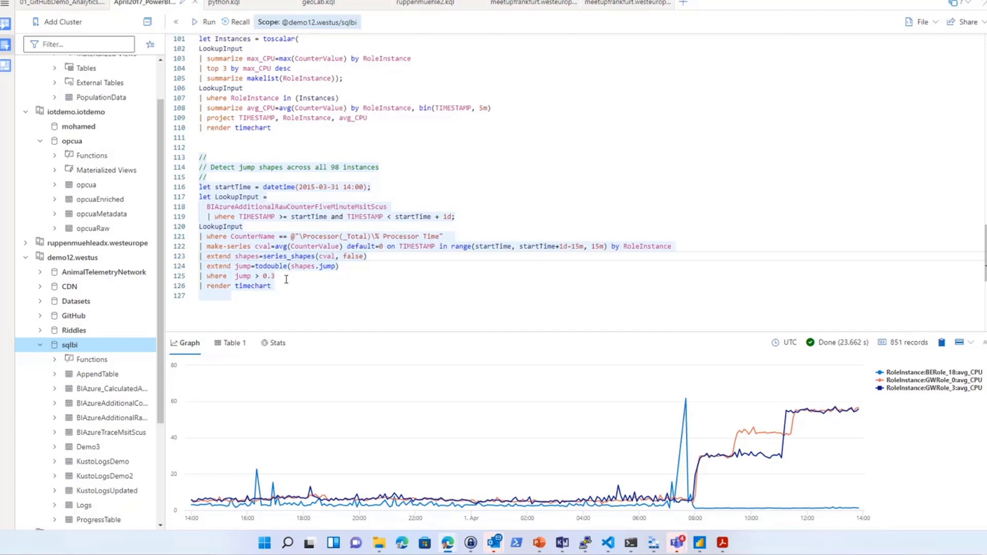
left_click_drag(286, 279, 240, 276)
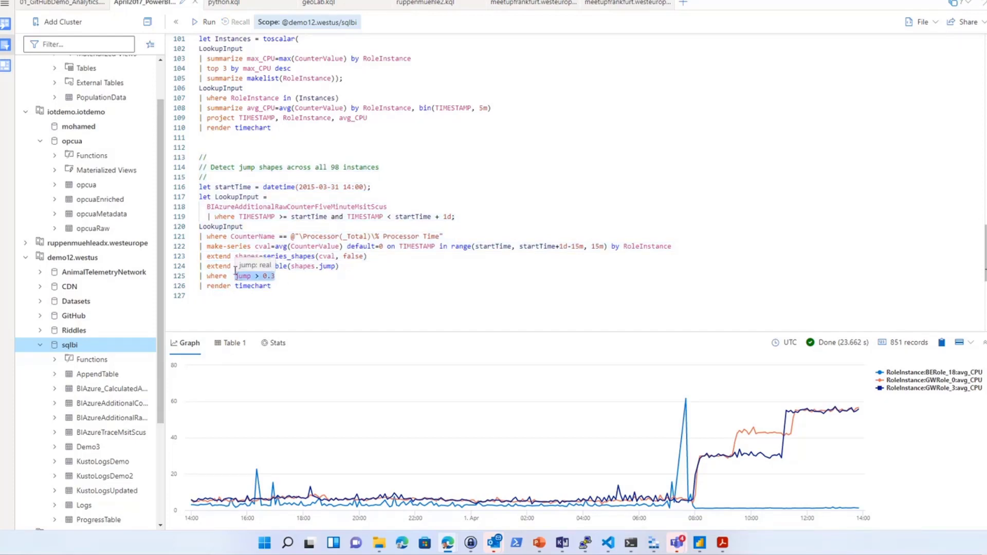
left_click(260, 256)
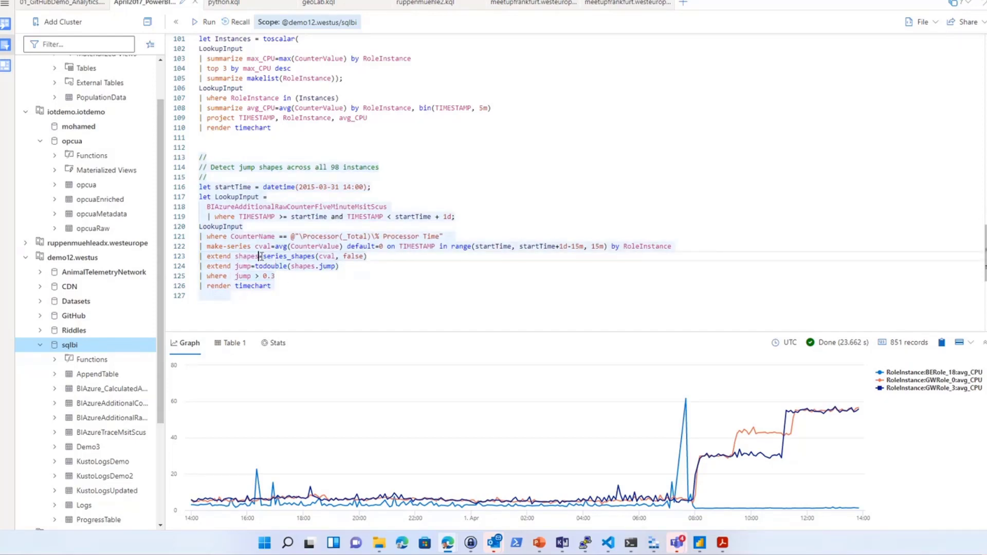
key("shift+Return")
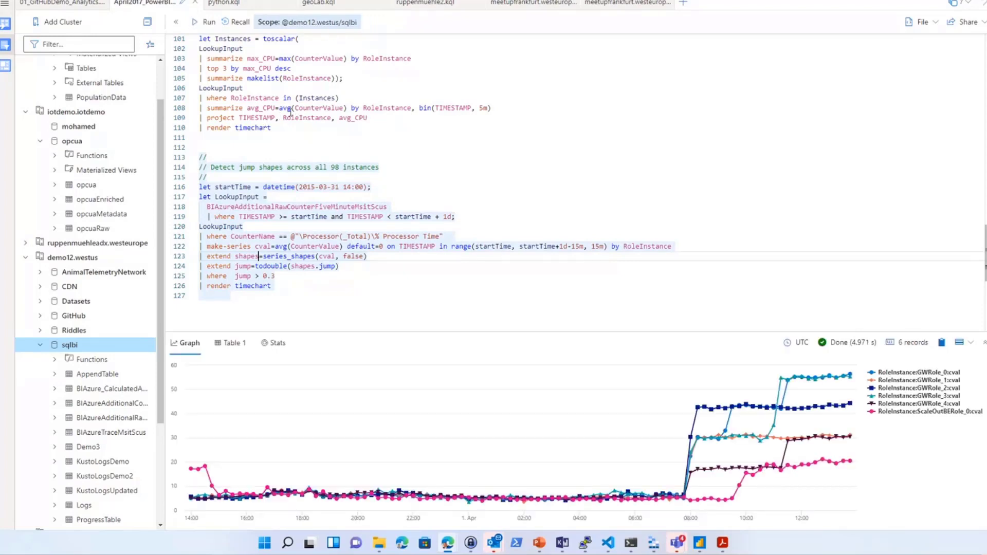
mouse_move(738, 420)
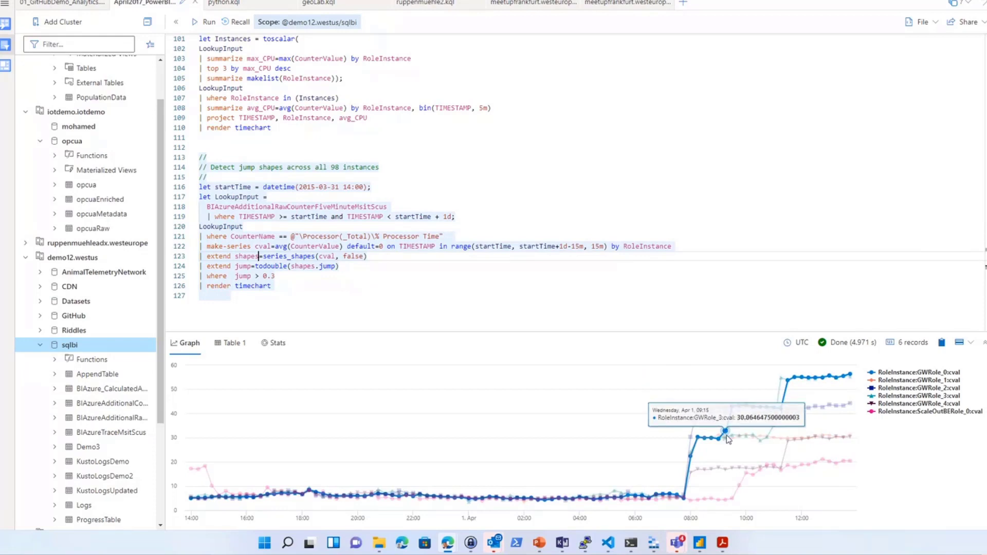
- Compare the role instance curves in the jump shapes timechart and look over the GitHub demo and ruppenmuehle2.kql queries
mouse_move(704, 425)
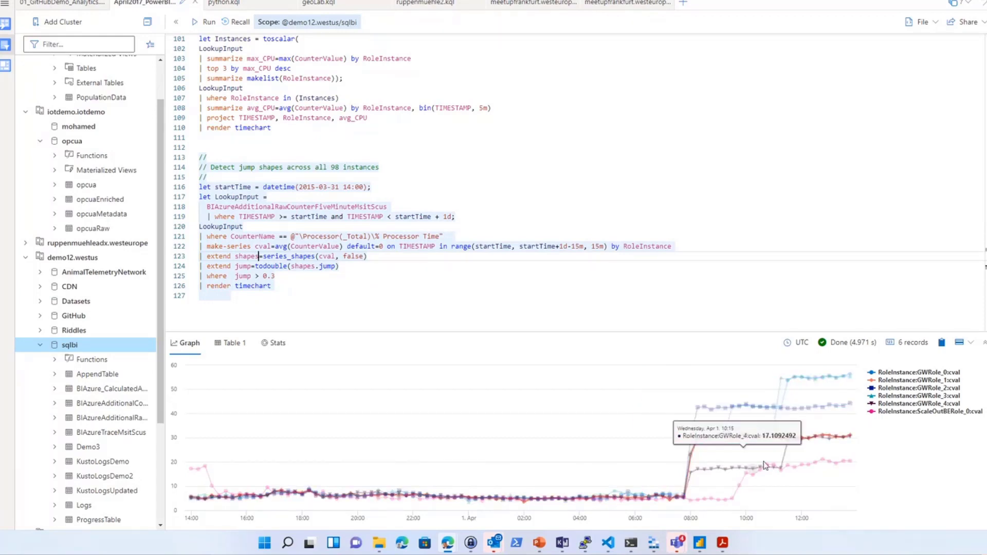
mouse_move(738, 479)
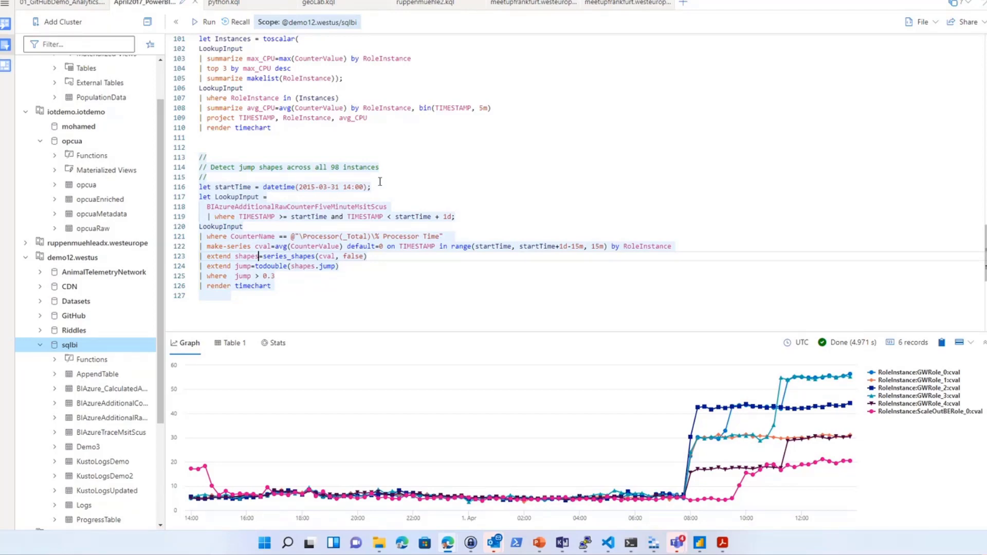
left_click(78, 3)
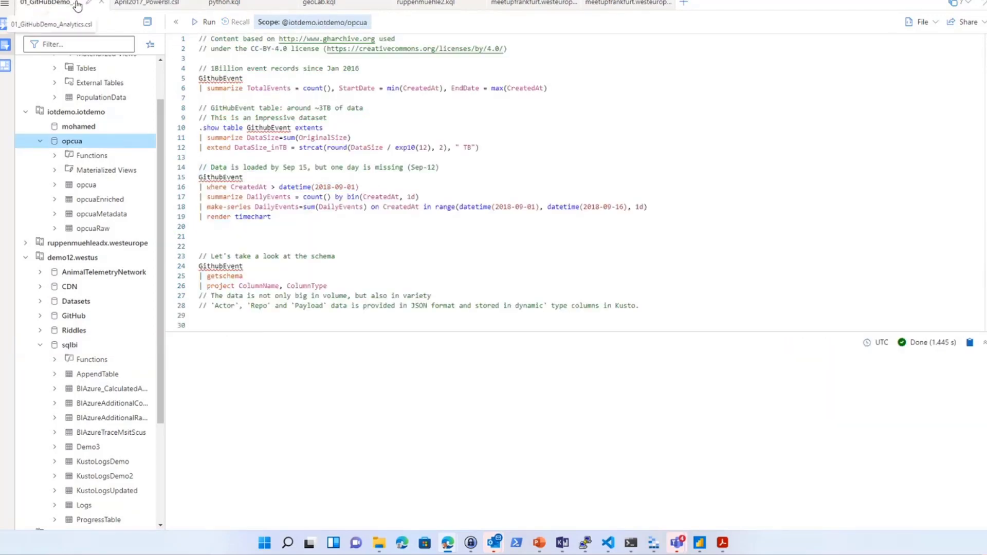
left_click(157, 7)
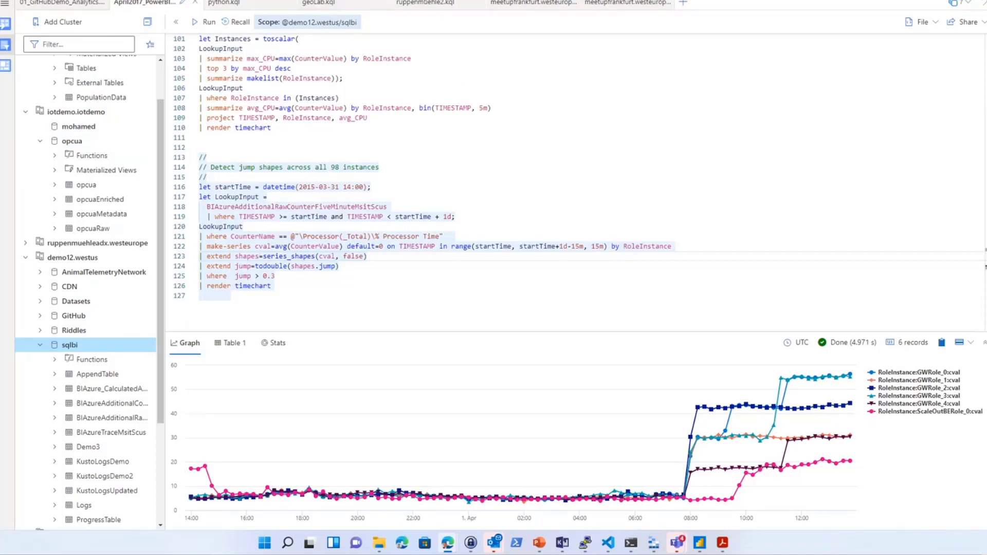
left_click(431, 4)
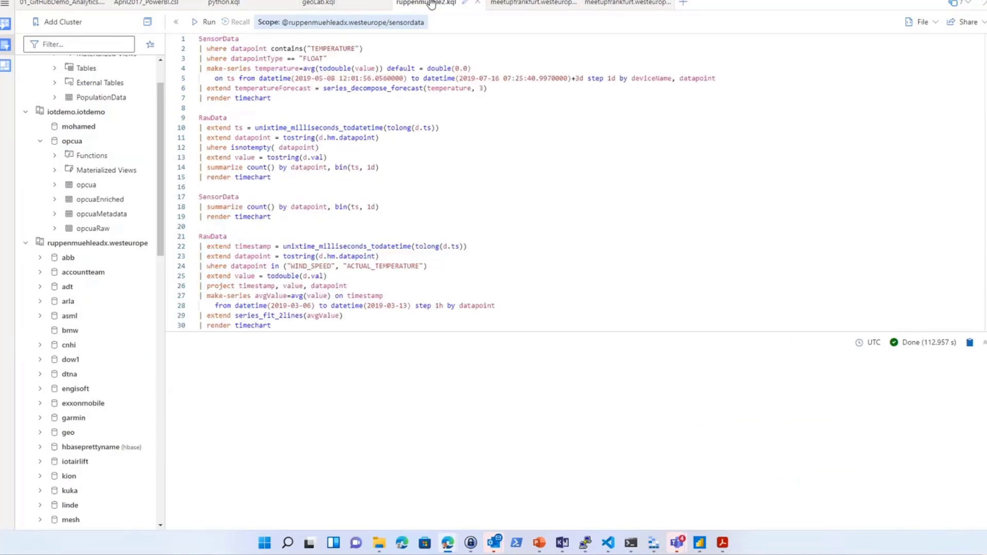
left_click(149, 7)
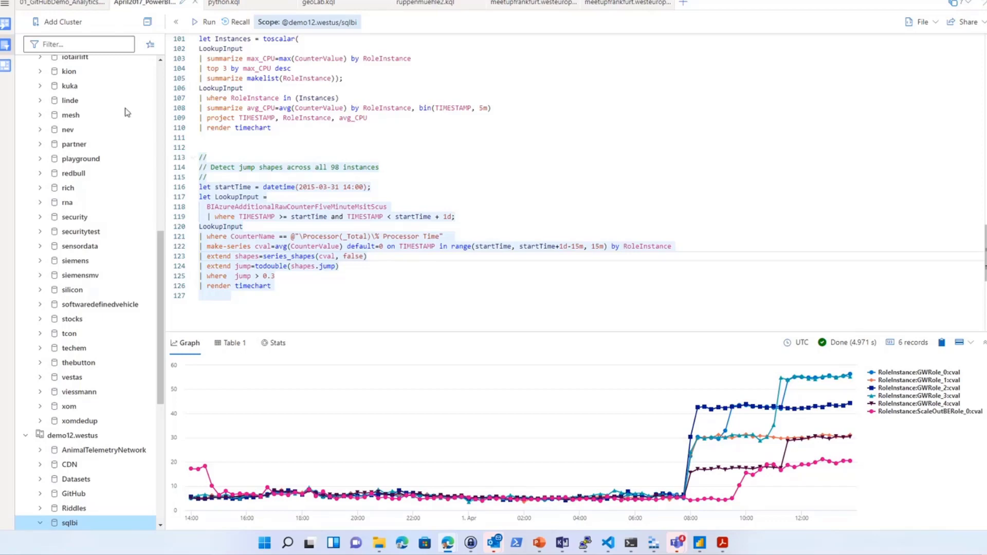
- Open the Log analysis dashboard from the list of all dashboards
left_click(5, 66)
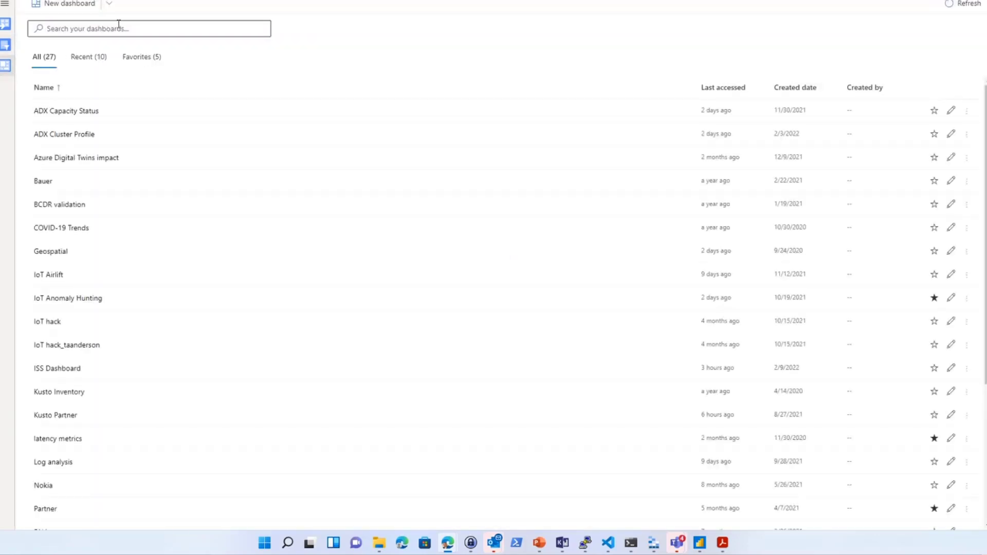
scroll(88, 149, "down", 4)
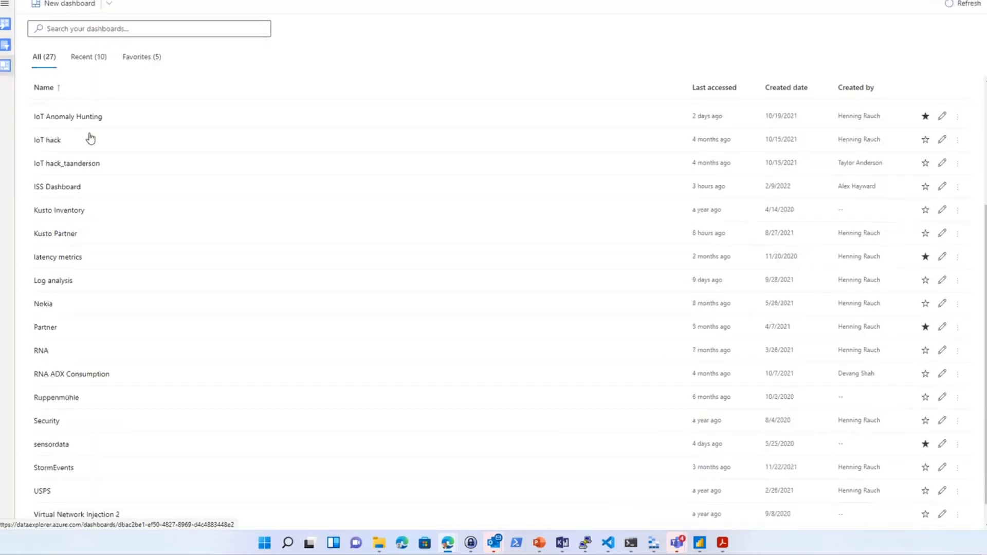
scroll(89, 136, "down", 1)
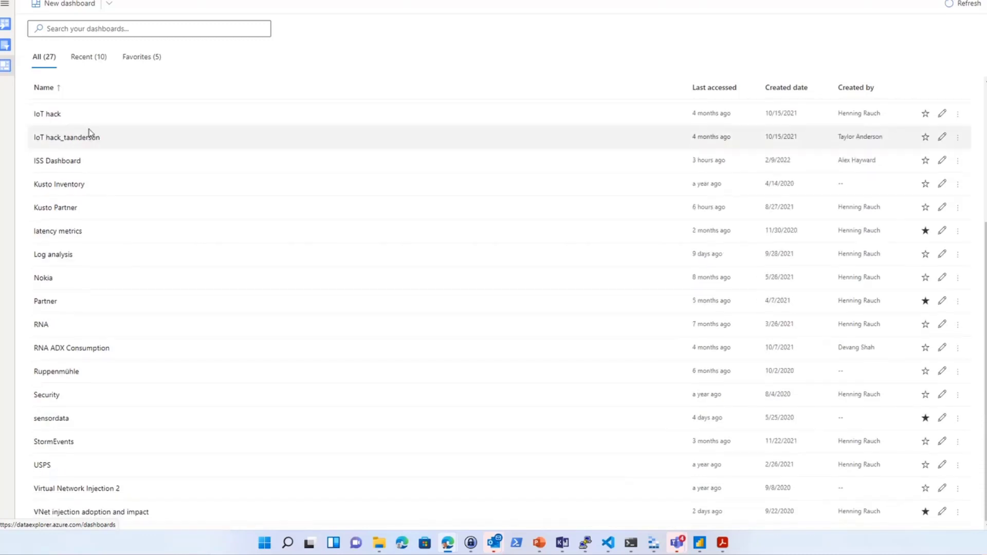
left_click(58, 253)
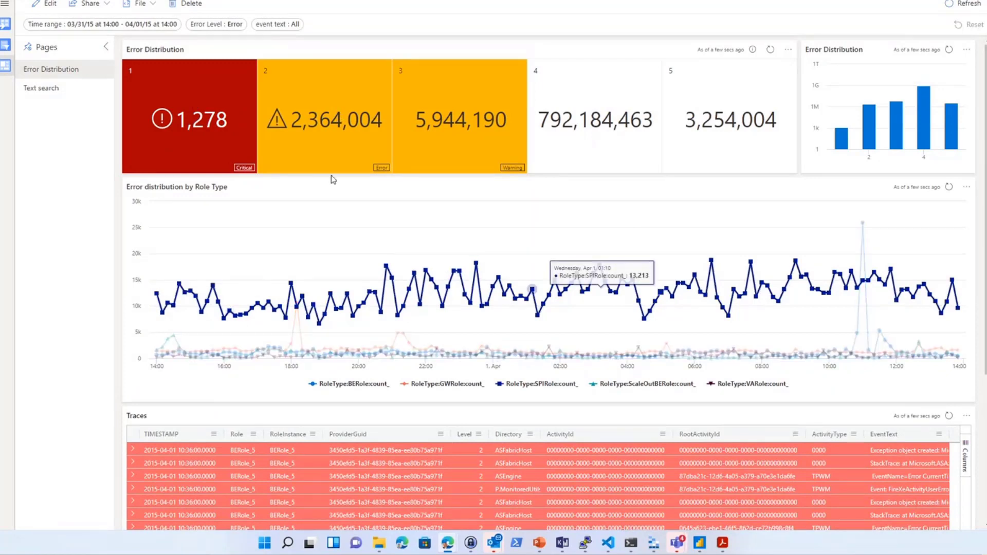
- Filter the dashboard's error level by Critical and by Warning in turn, and view the traces on the Text search page
left_click(240, 26)
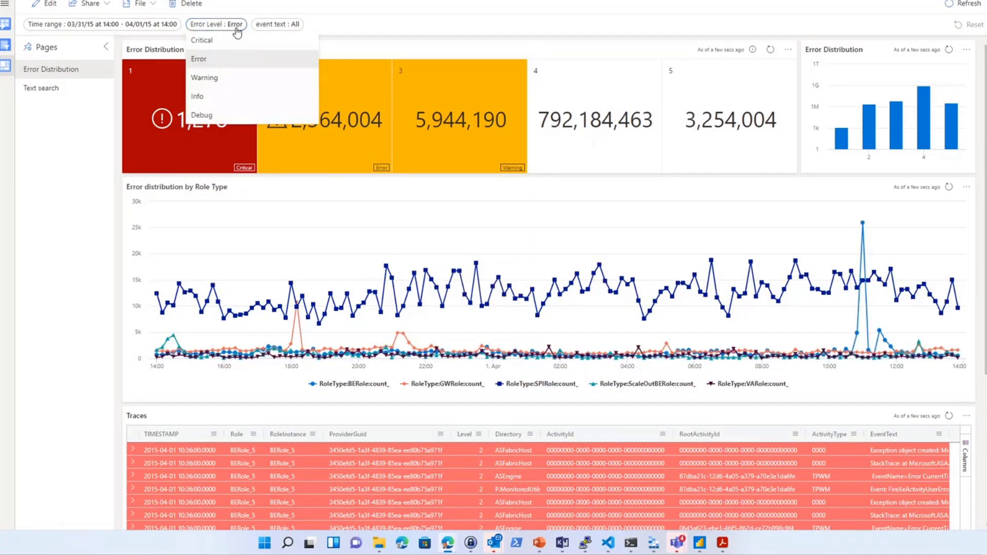
left_click(229, 40)
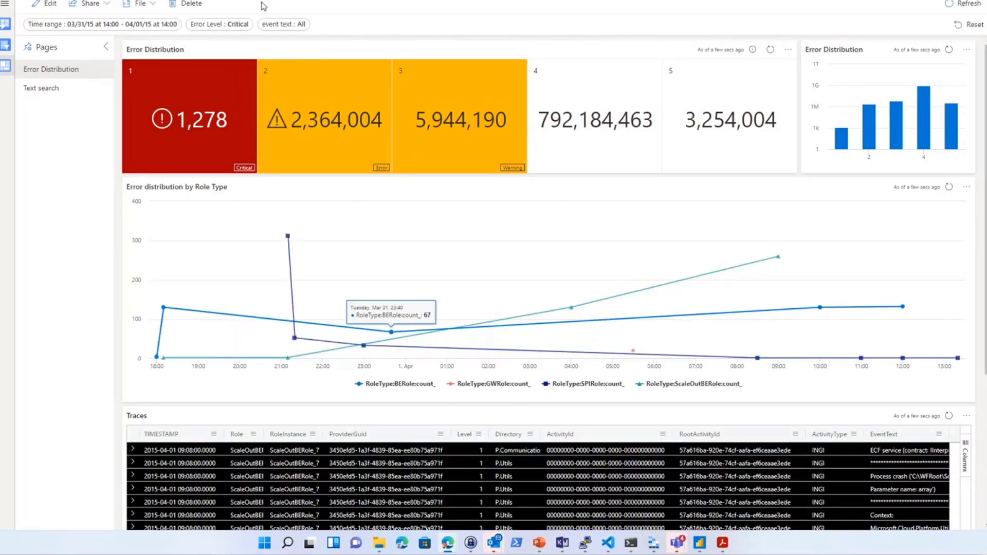
left_click(240, 26)
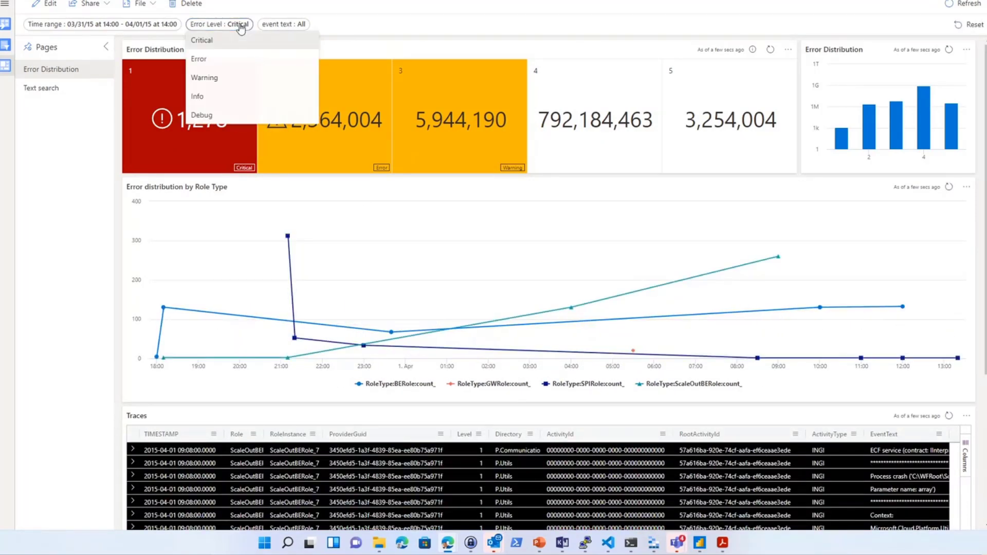
left_click(218, 78)
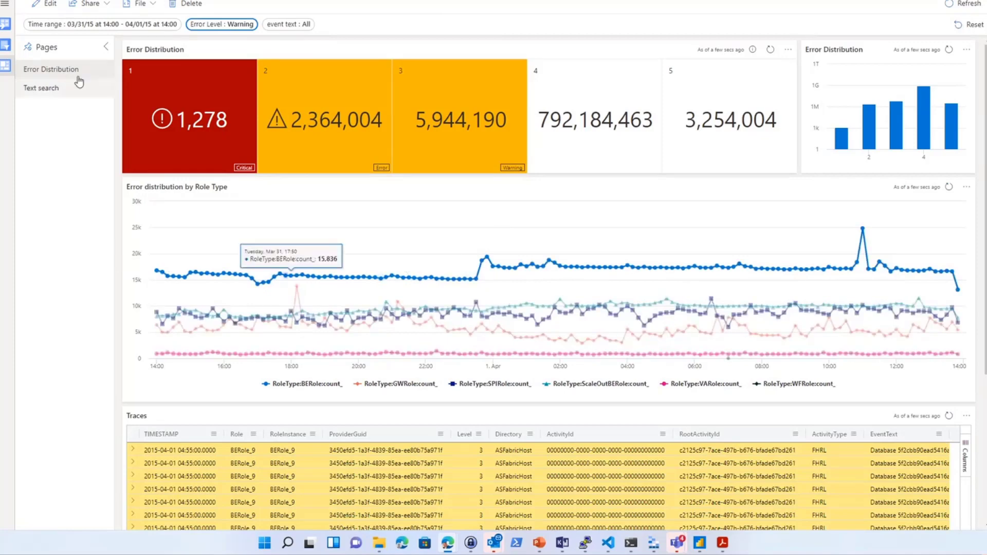
left_click(44, 92)
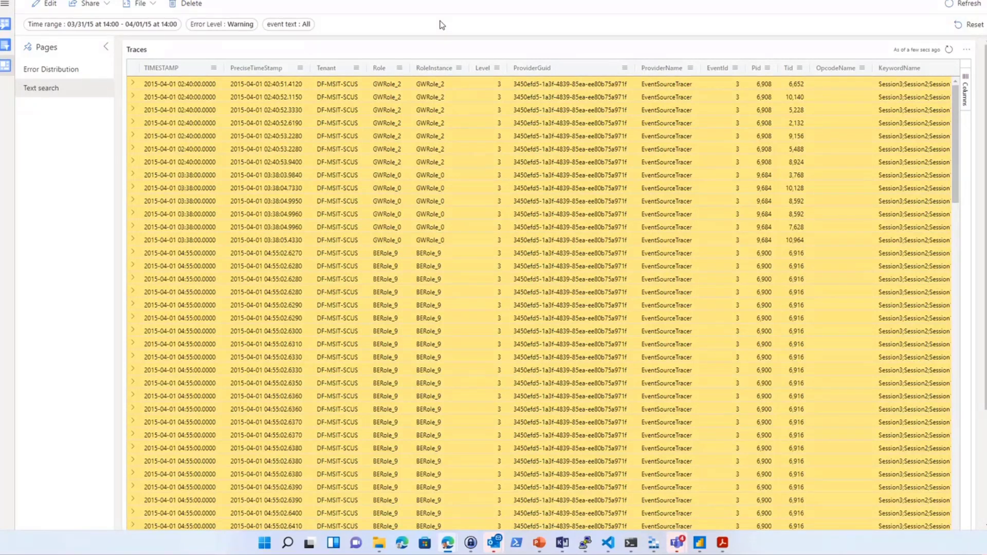
left_click(43, 70)
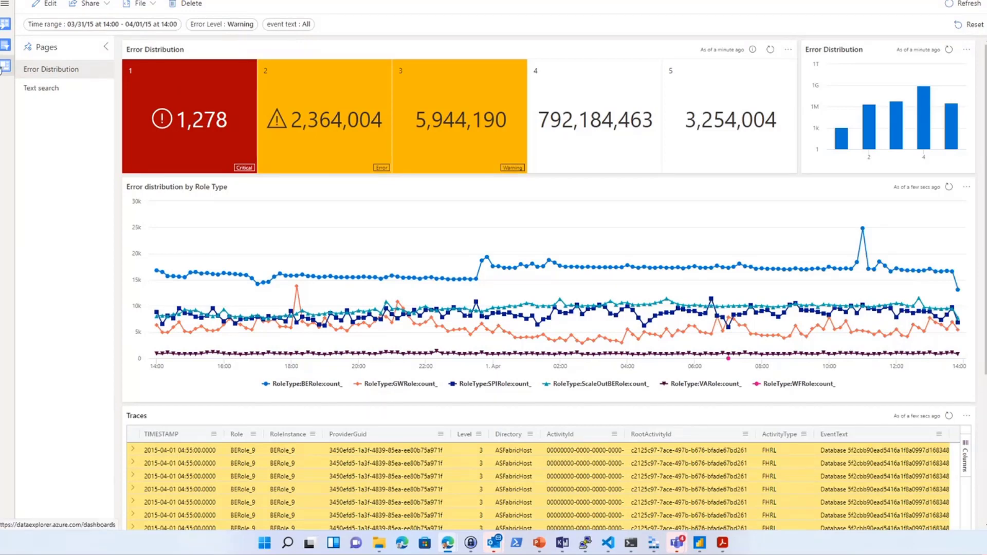
left_click(6, 69)
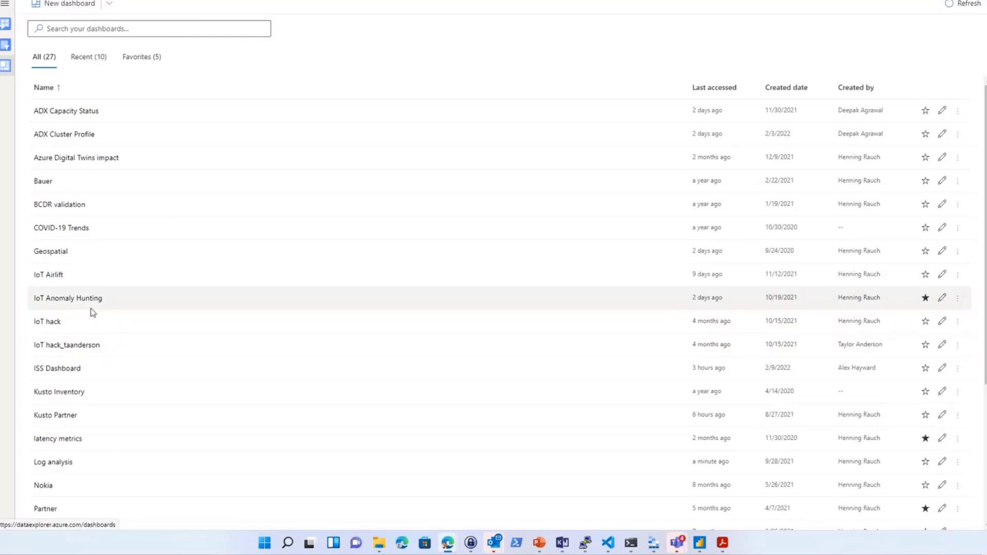
scroll(92, 314, "down", 4)
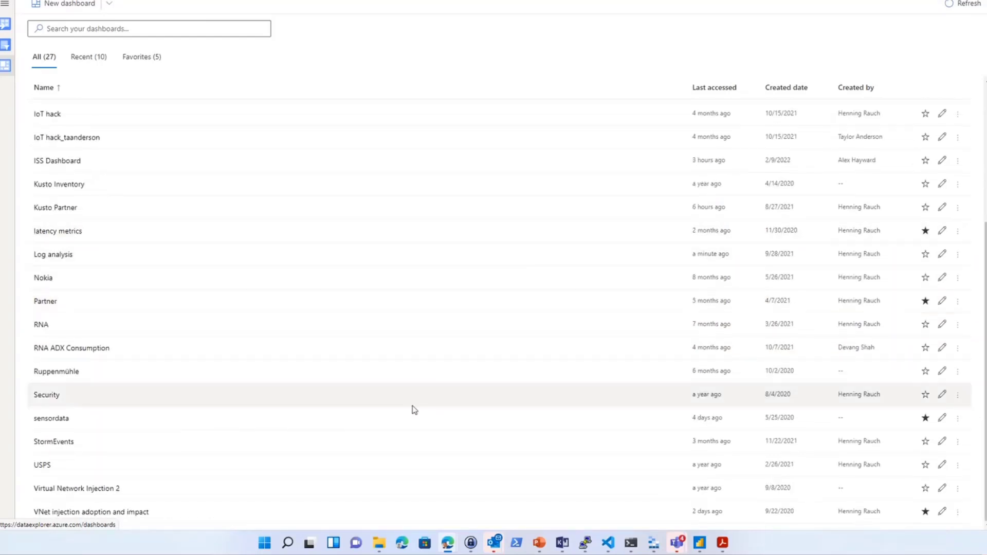
left_click(56, 371)
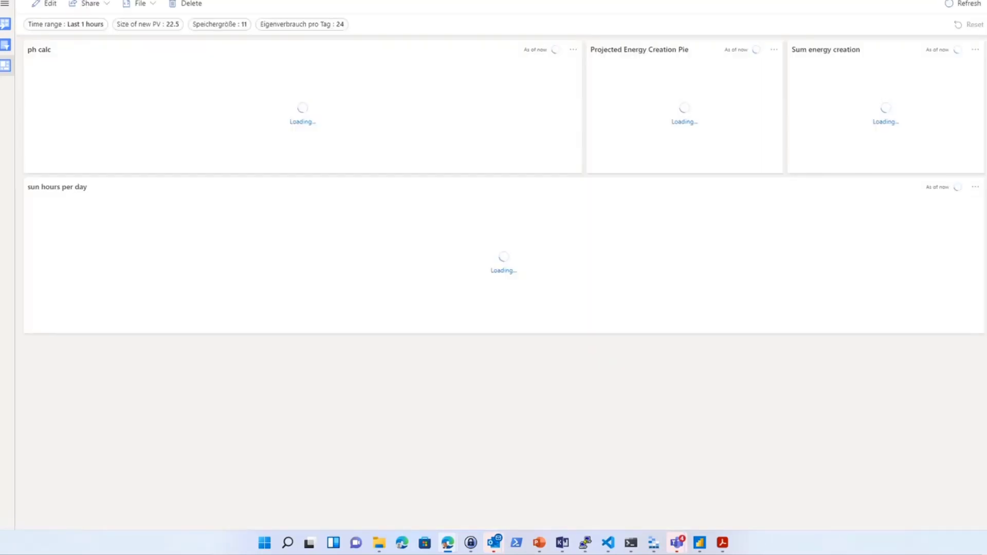
- Open the sensordata dashboard and set its time range to the last 30 days
left_click(5, 66)
scroll(70, 426, "down", 4)
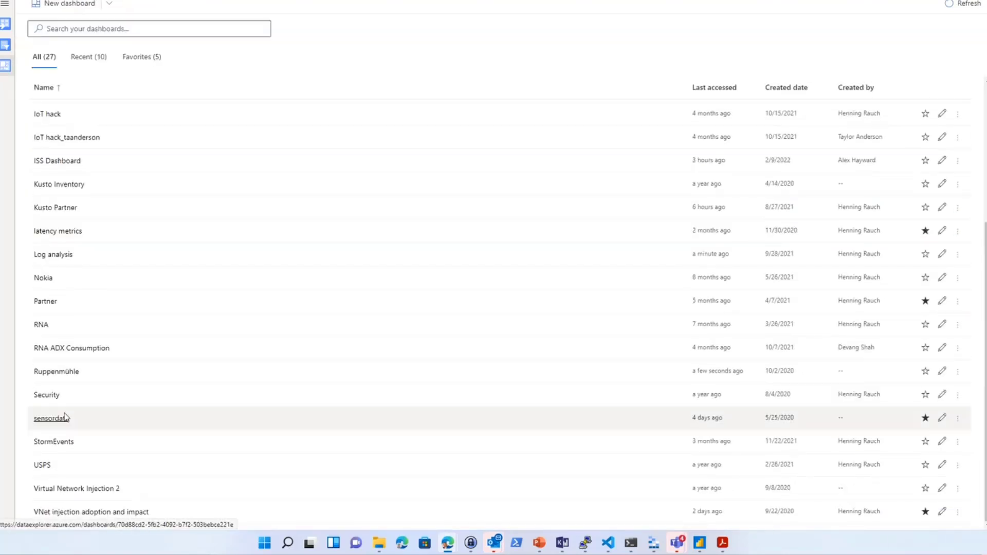
left_click(51, 418)
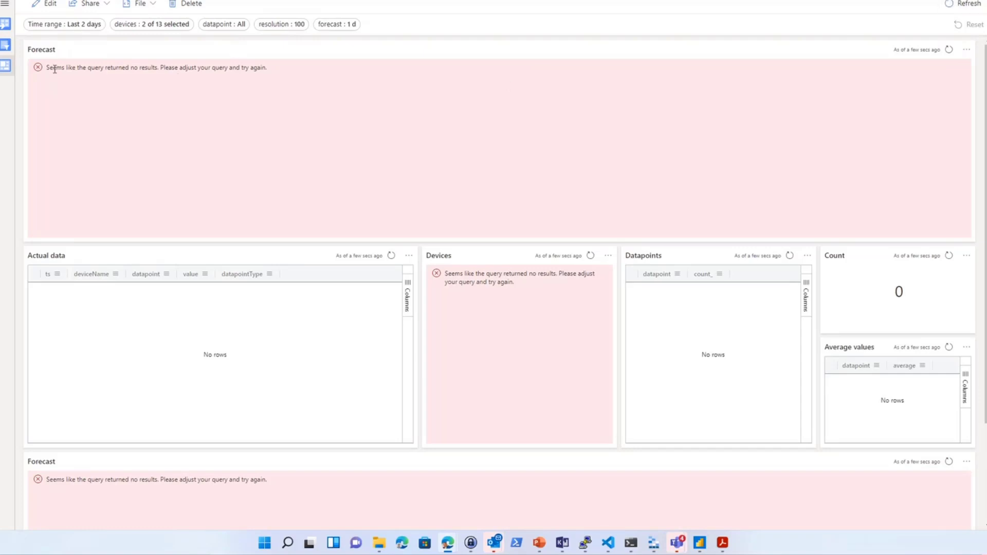
left_click(70, 26)
left_click(59, 246)
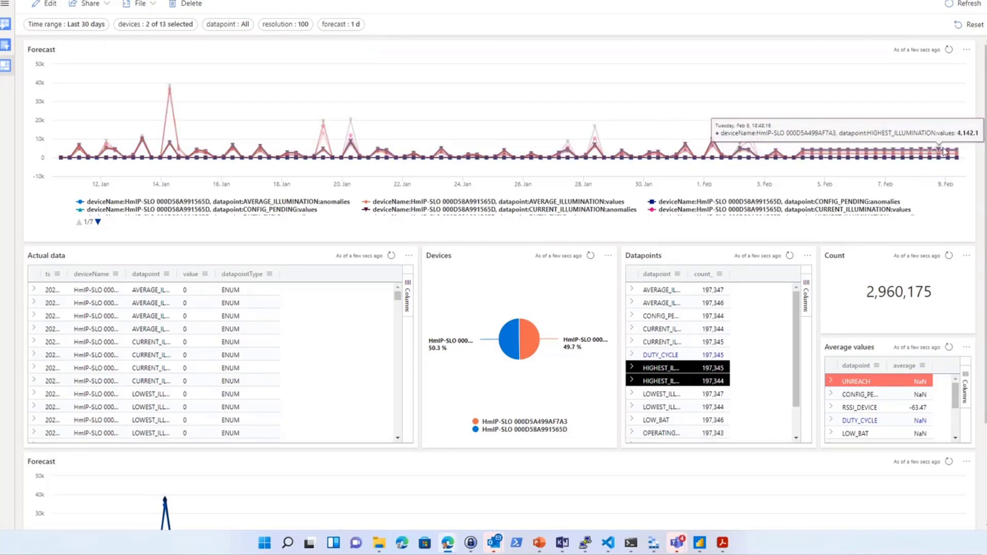
- Replace the two selected HmIP-SLO devices in the devices filter with HmIP-SWO-PR 00185709ACB0AF and HmIP-STHD 000E98A9AB9D34
left_click(155, 24)
left_click(123, 105)
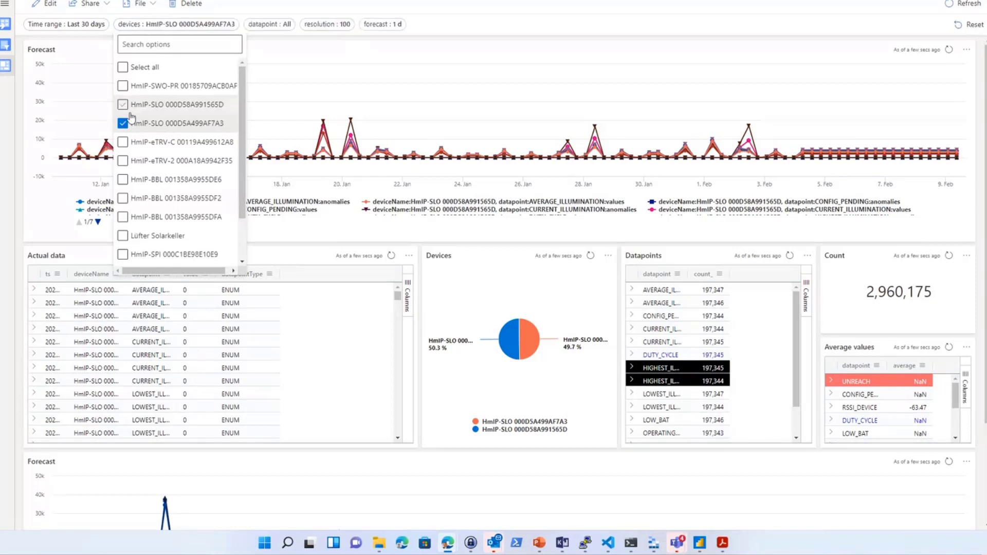
left_click(124, 124)
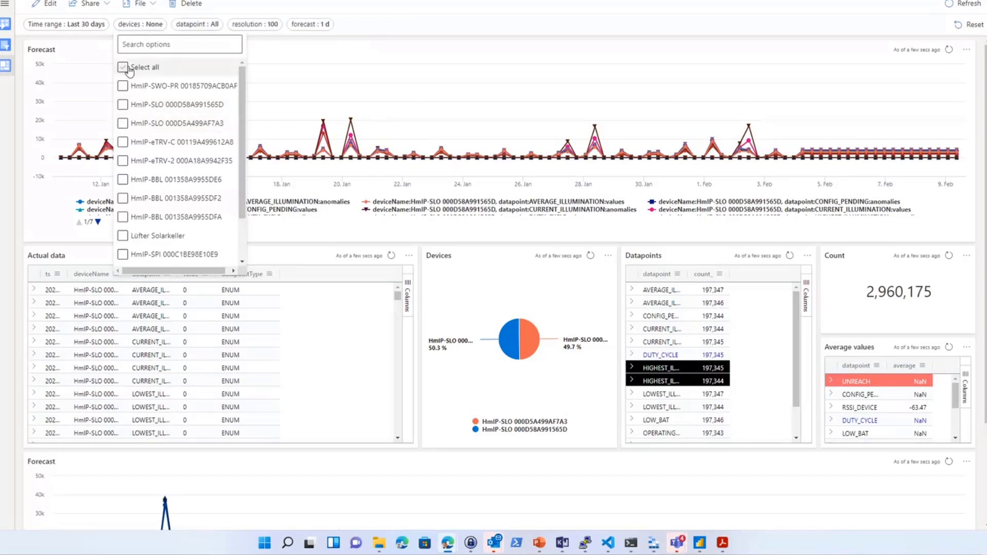
left_click(183, 46)
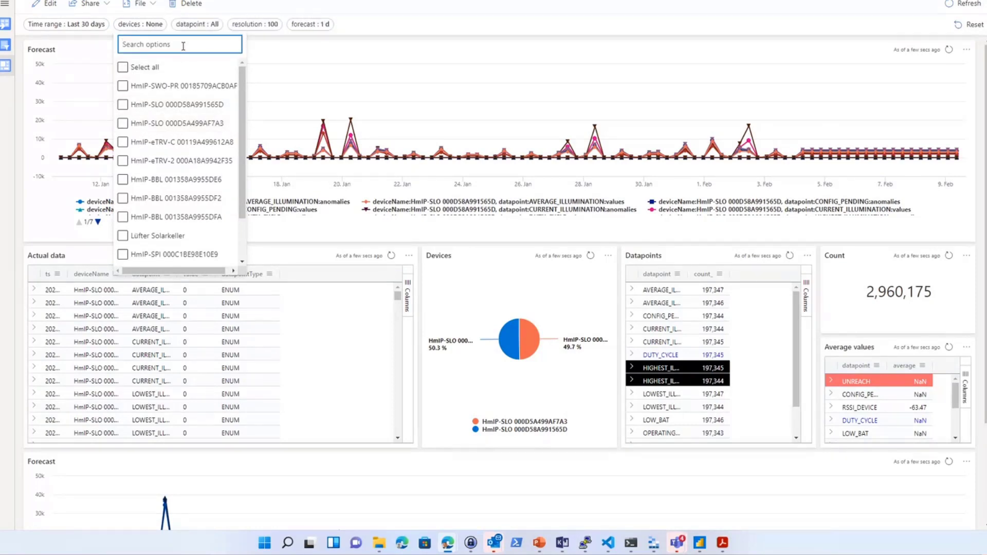
left_click(146, 87)
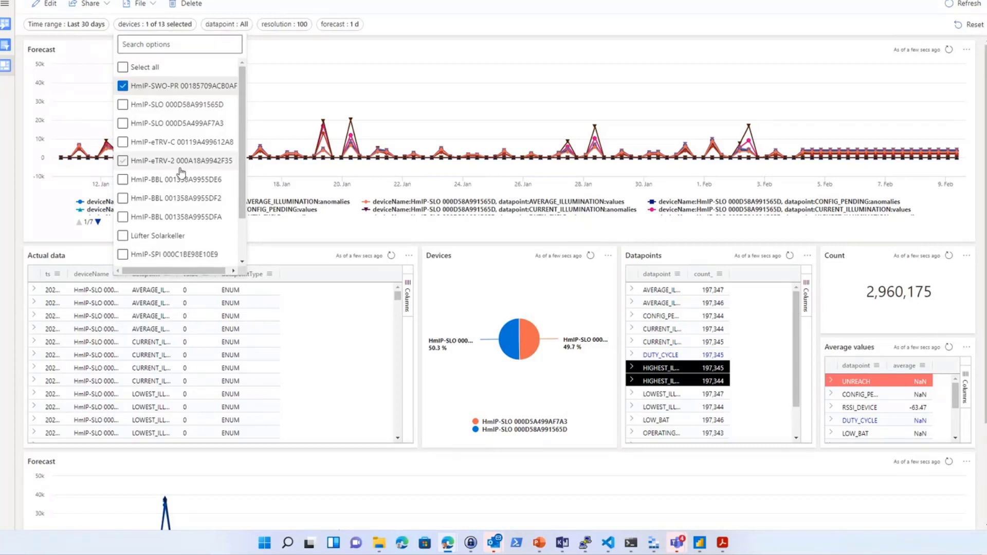
scroll(177, 155, "down", 1)
scroll(161, 104, "up", 1)
scroll(176, 119, "down", 1)
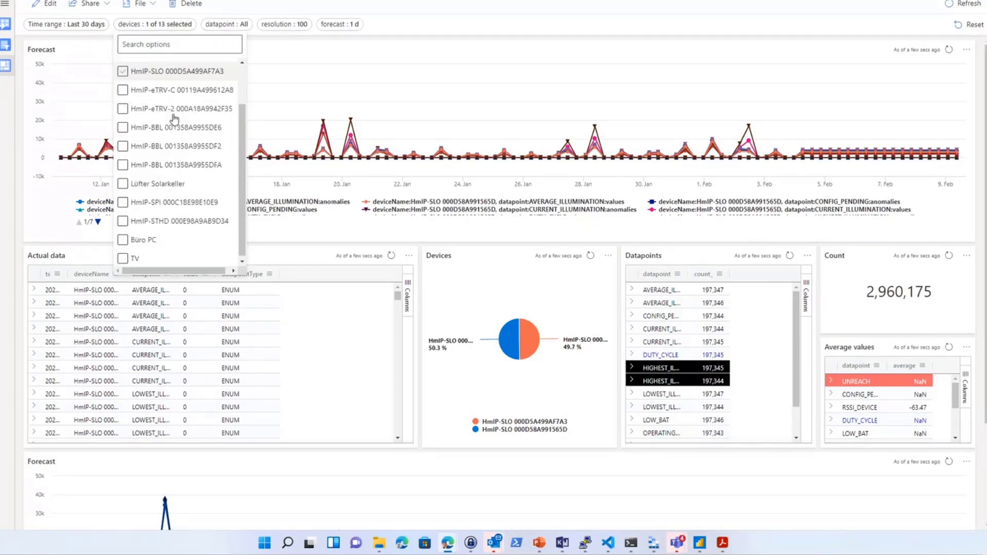
left_click(147, 222)
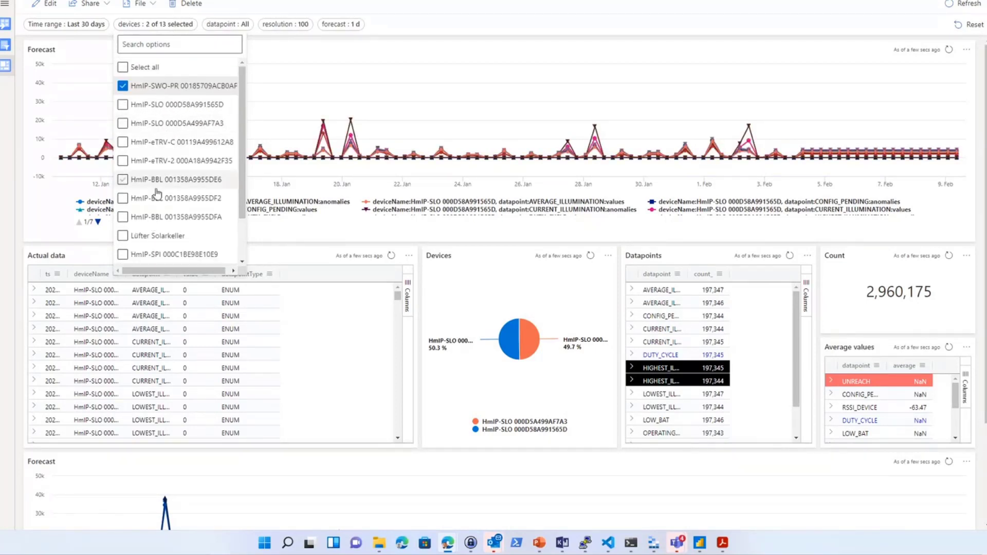
scroll(157, 193, "down", 2)
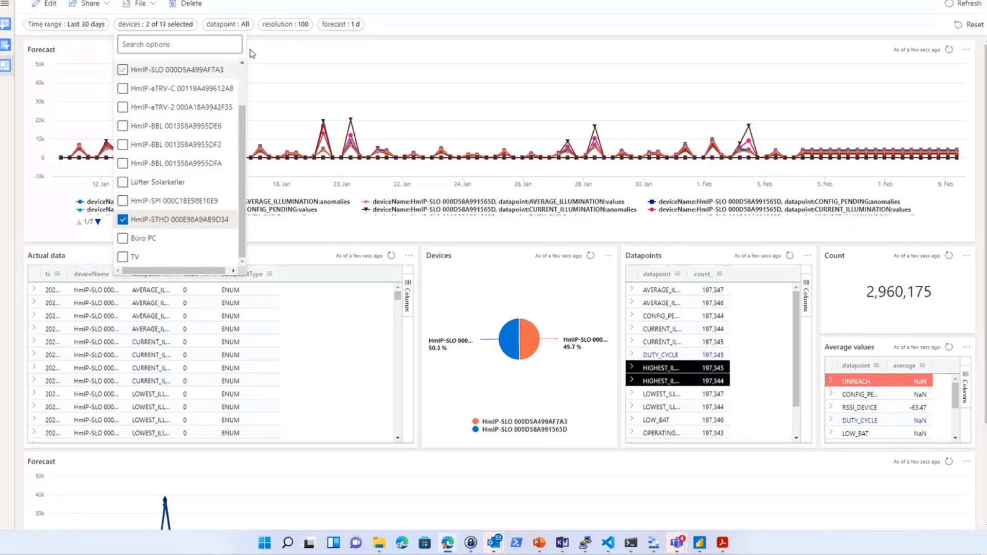
left_click(414, 15)
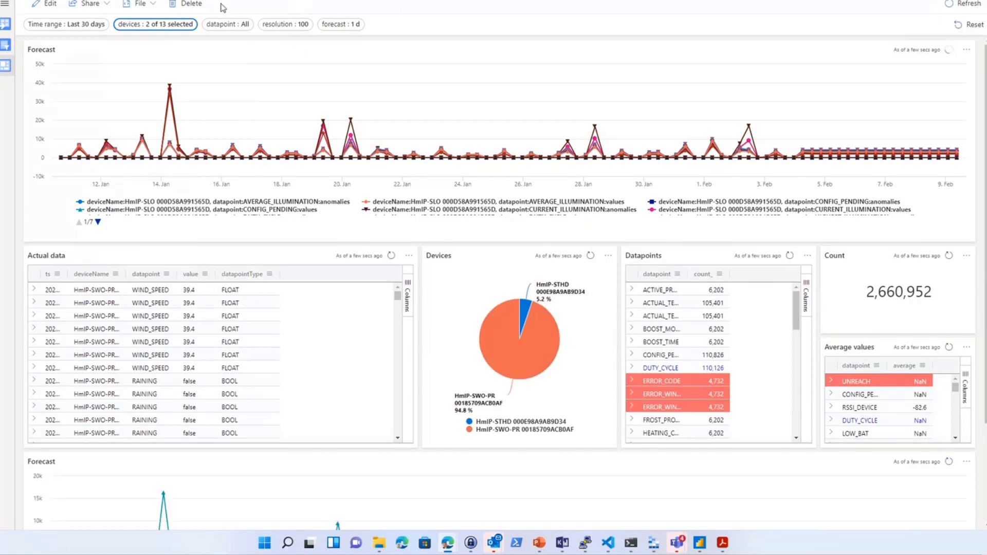
- Limit the datapoint filter to ACTUAL_TEMPERATURE only and set the resolution to 1,000
left_click(234, 24)
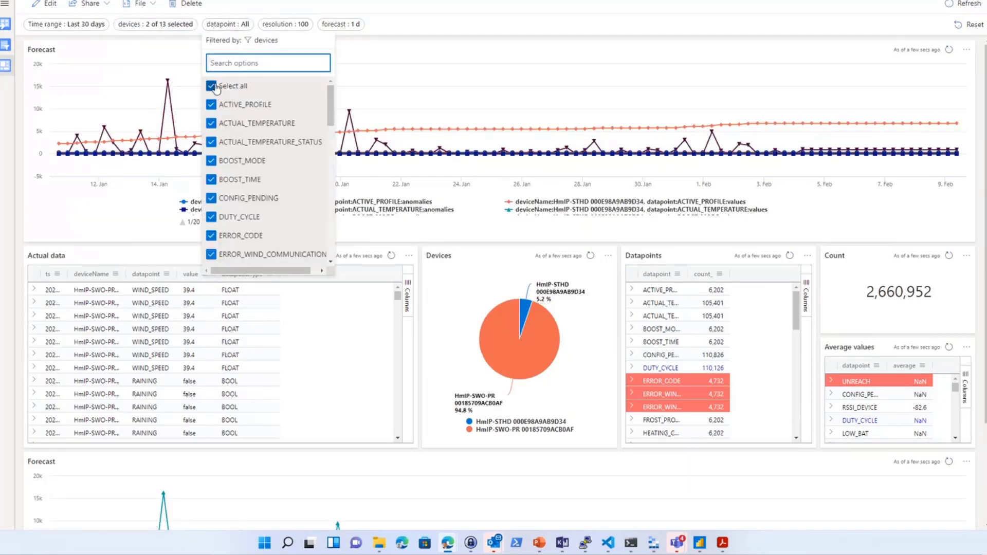
left_click(211, 86)
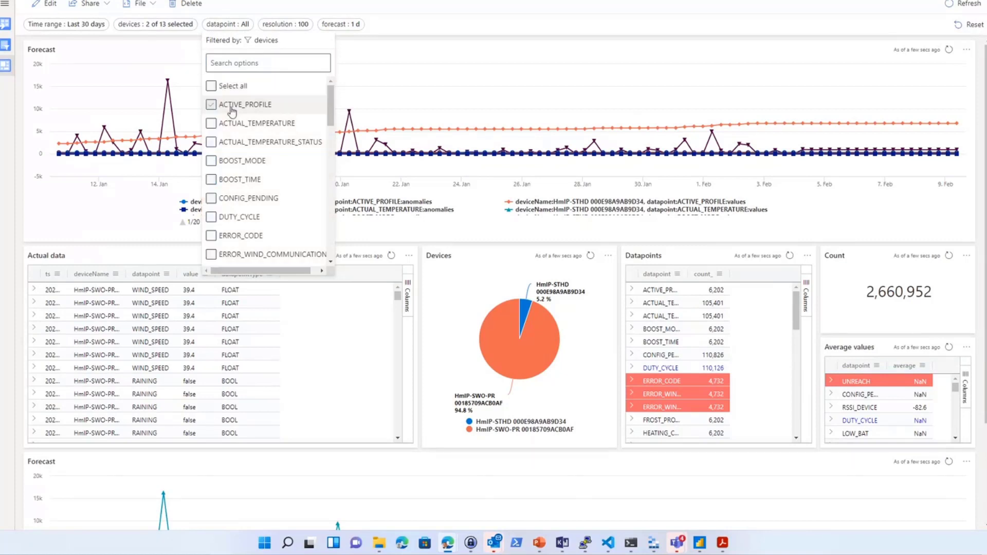
left_click(211, 124)
left_click(411, 8)
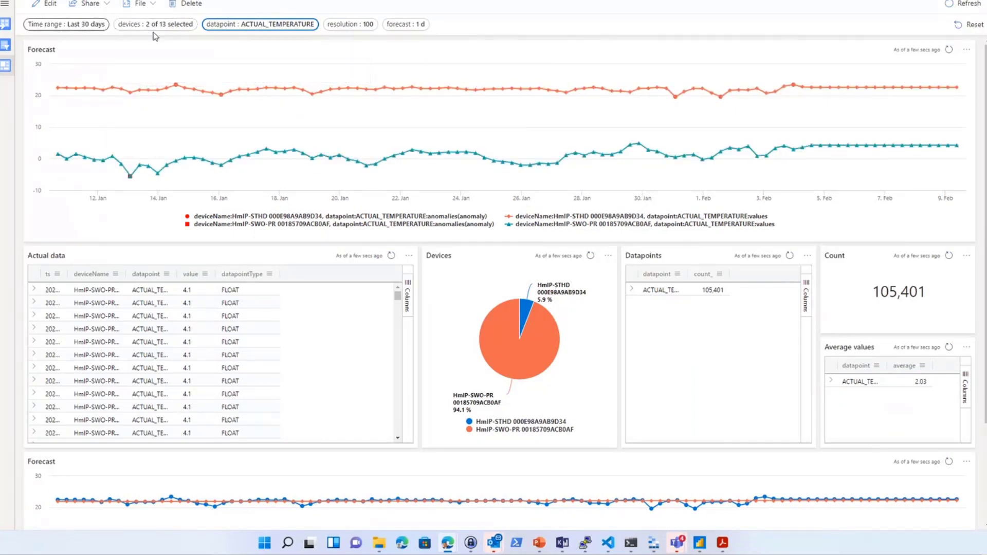
left_click(355, 27)
left_click(348, 96)
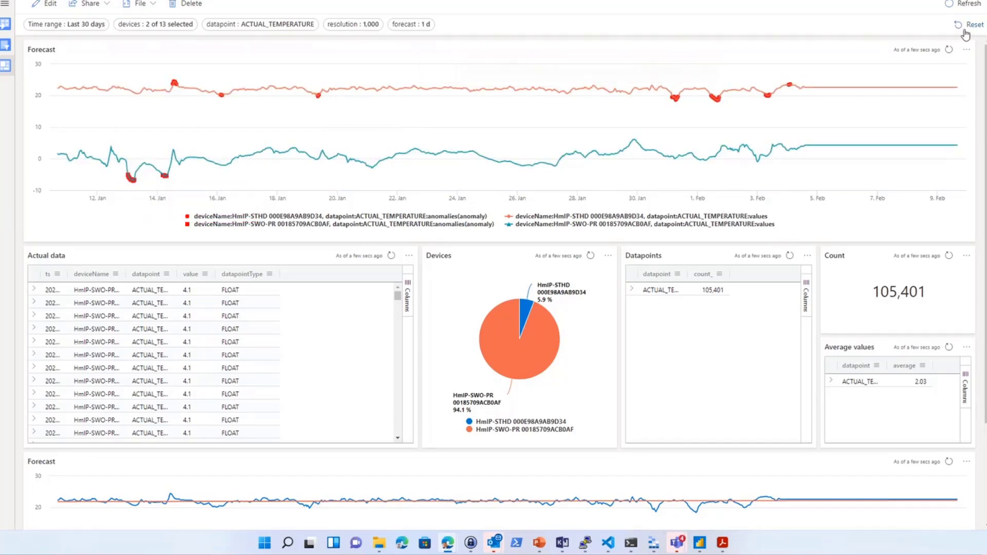
- Open the query behind the upper Forecast tile in the query editor
left_click(966, 49)
left_click(933, 68)
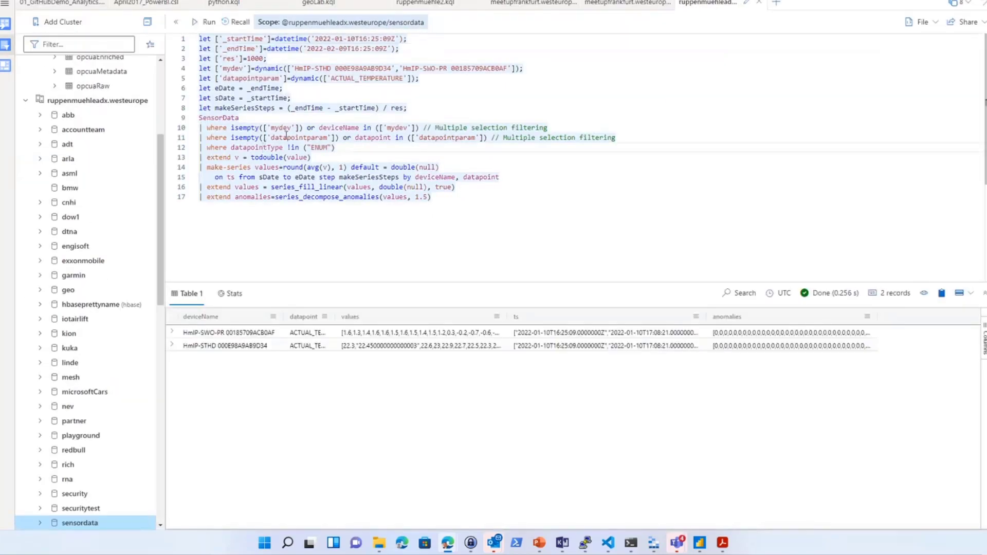
- Insert "| take 10" after the "extend v = todouble(value)" line, separated from make-series, and run that first part of the query
left_click(373, 157)
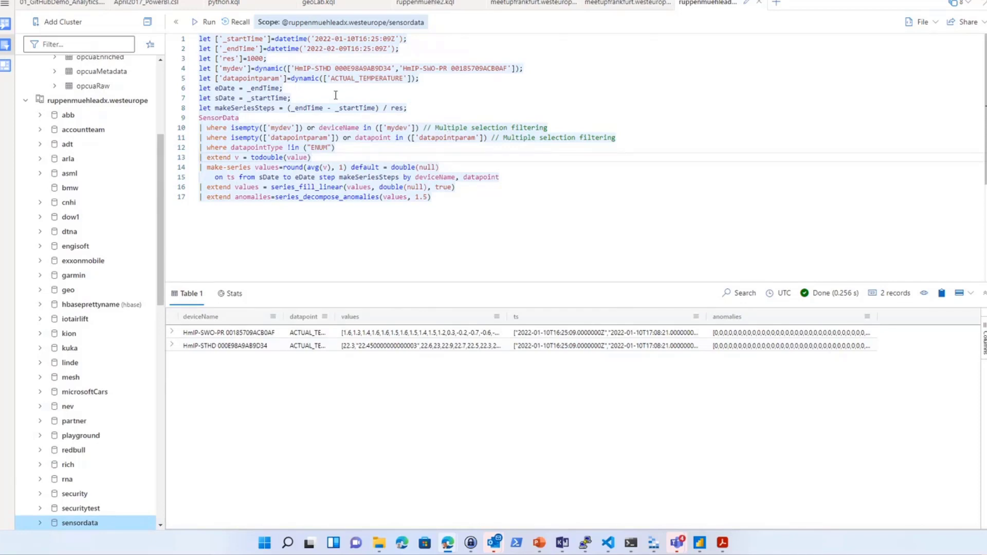
left_click(366, 148)
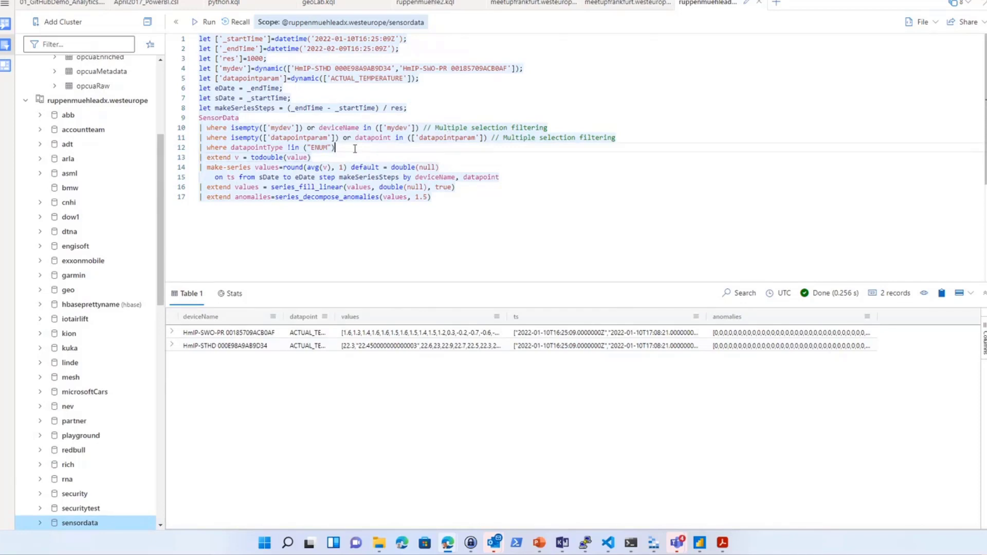
left_click(200, 117, "shift")
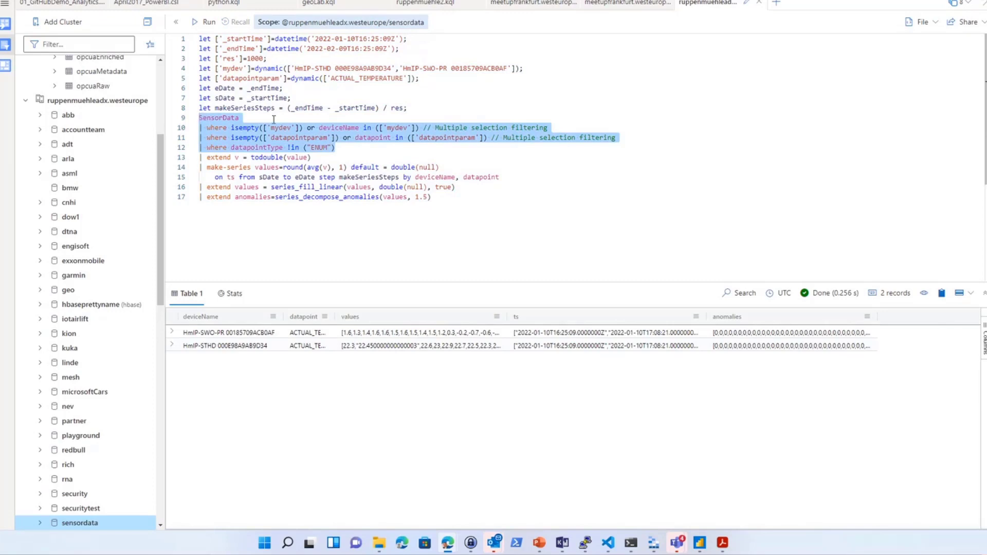
left_click(209, 164)
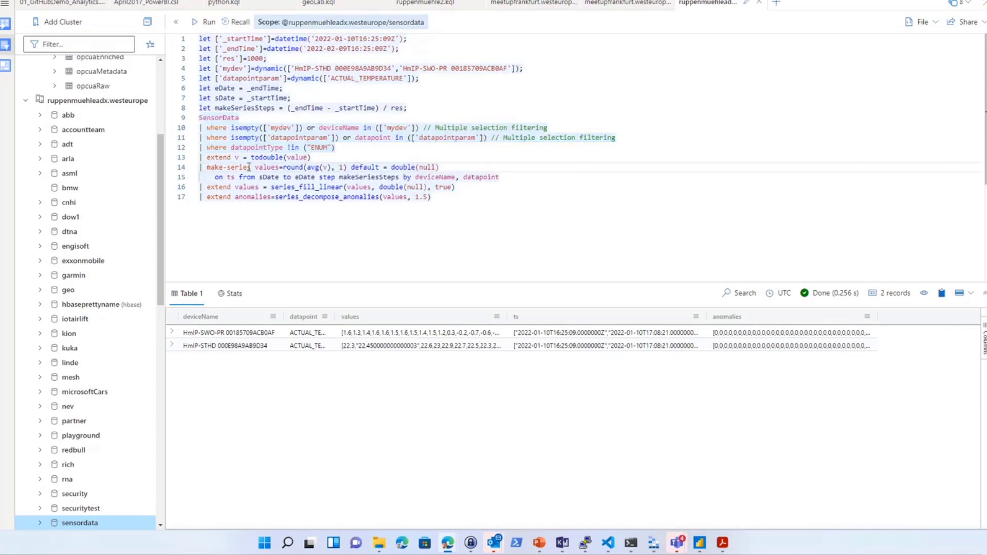
left_click(337, 153)
key("Return")
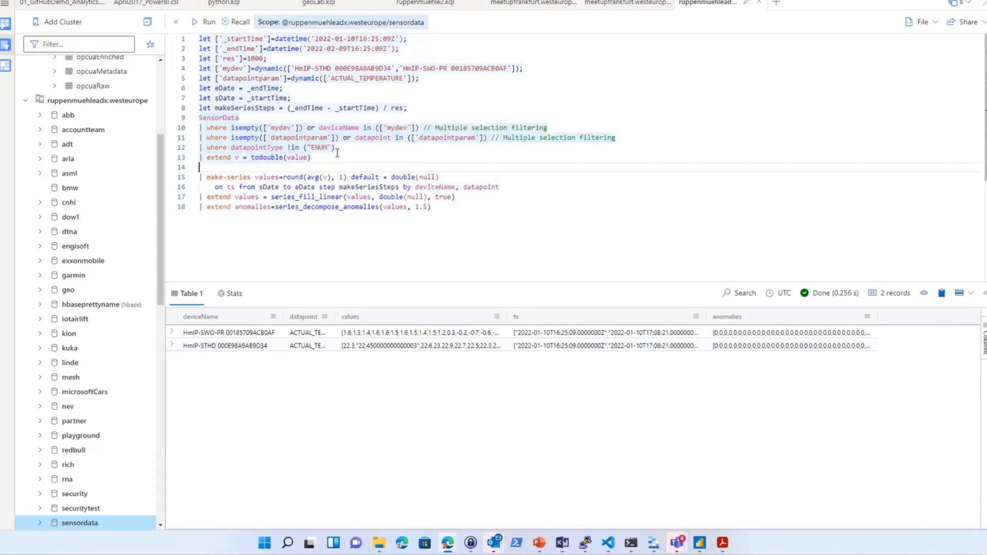
key("Return")
key("Up")
type("| take 10")
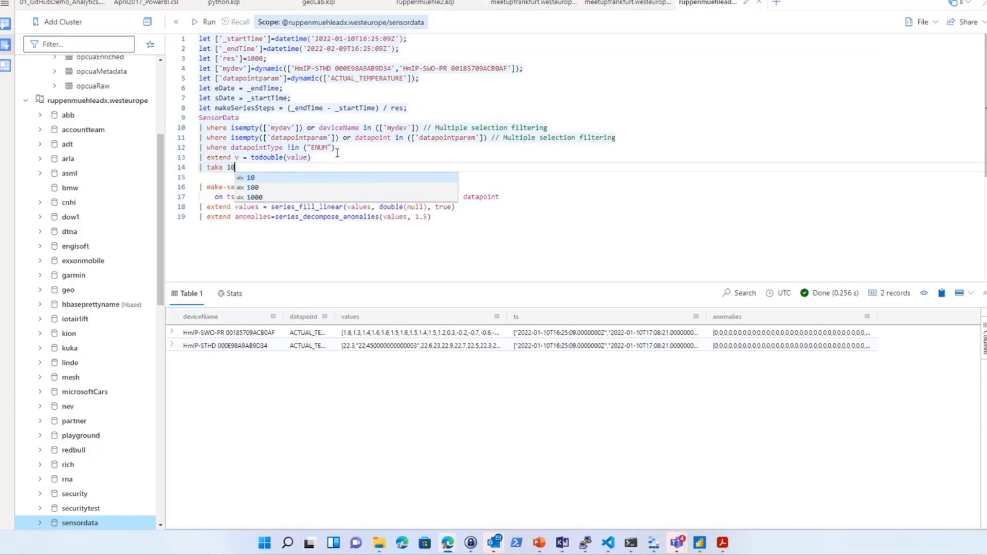
key("shift+Return")
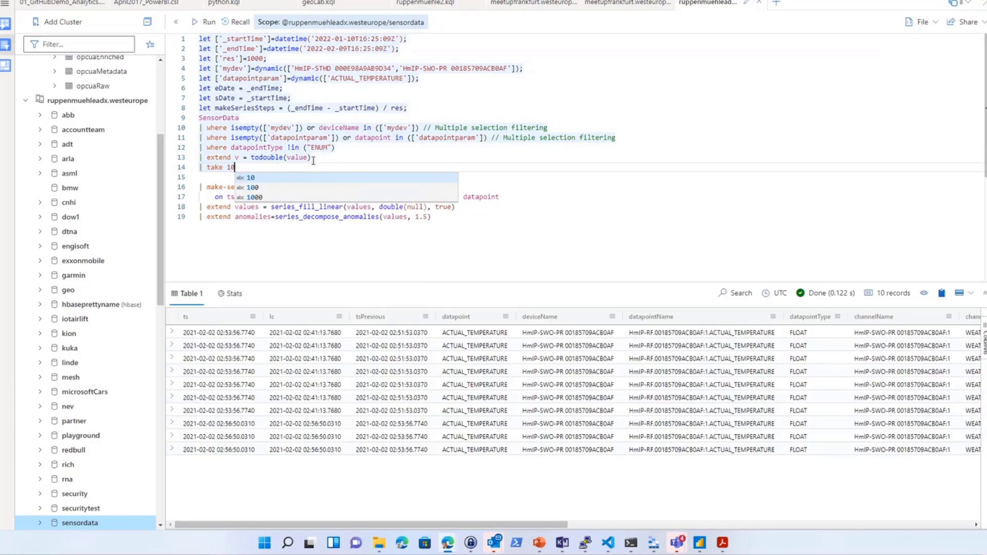
- Remove the take 10 line from the SensorData query
left_click(402, 156)
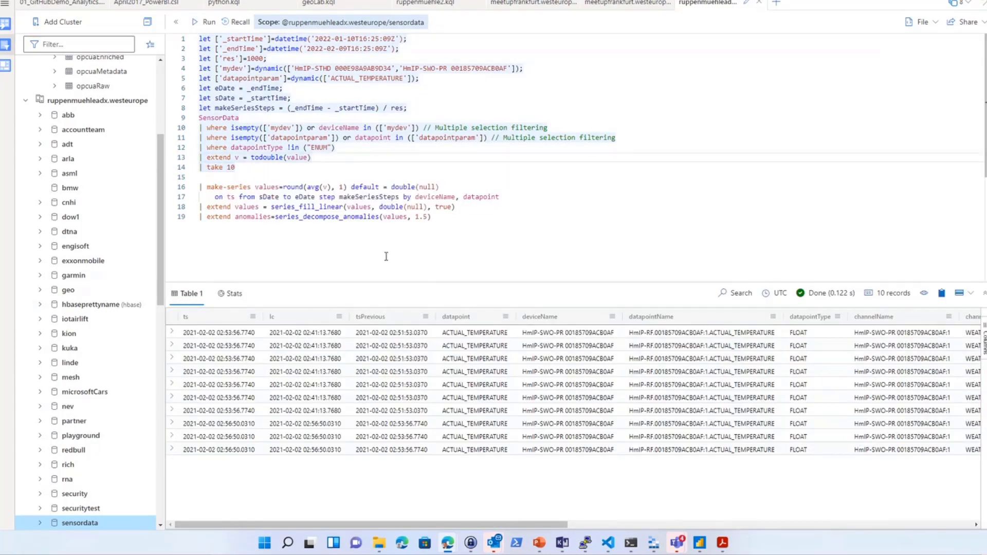
left_click(252, 177)
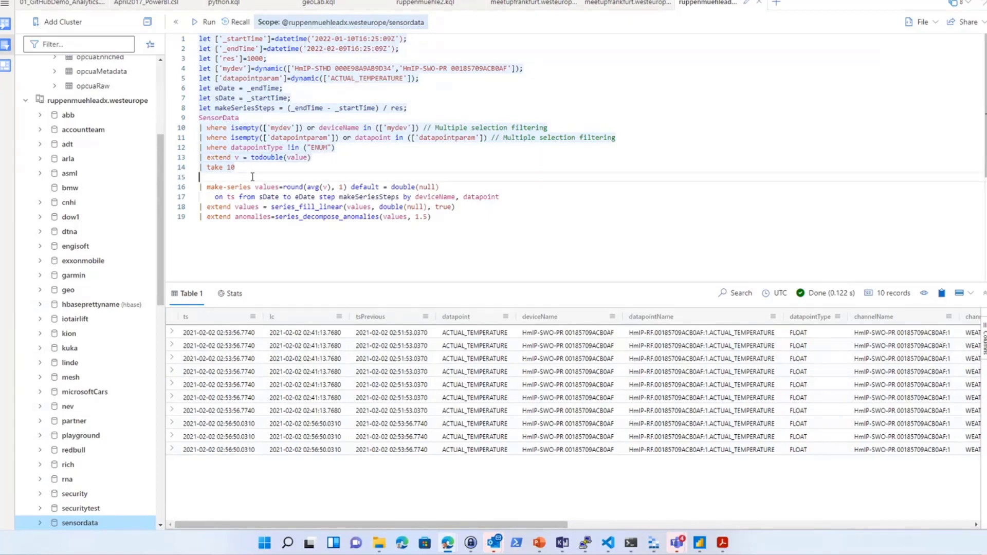
key("shift+Up")
key("shift+Up")
key("shift+End")
key("Delete")
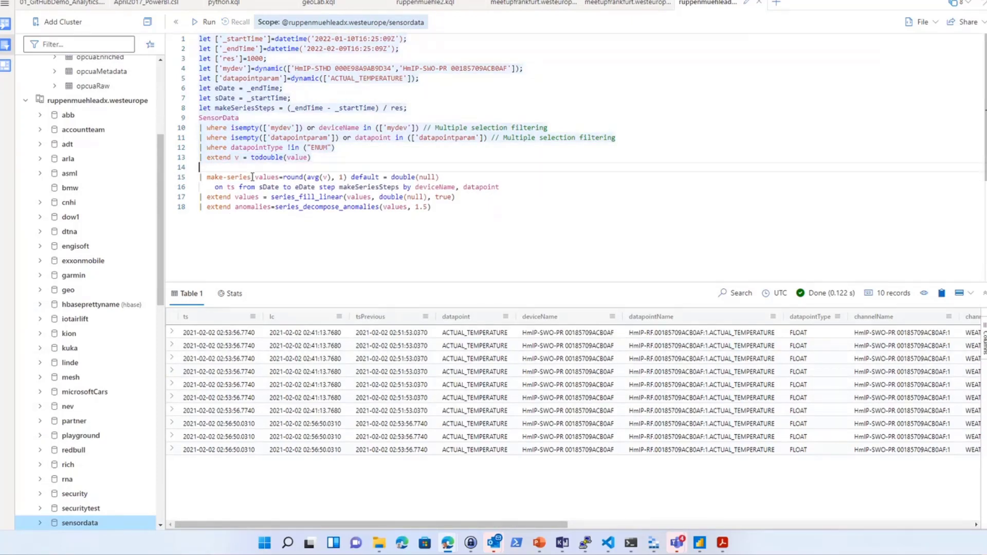
- Separate the query with blank lines after the make-series statement and run the part up to there
left_click(515, 176)
key("Return")
key("Return")
key("Up")
key("Up")
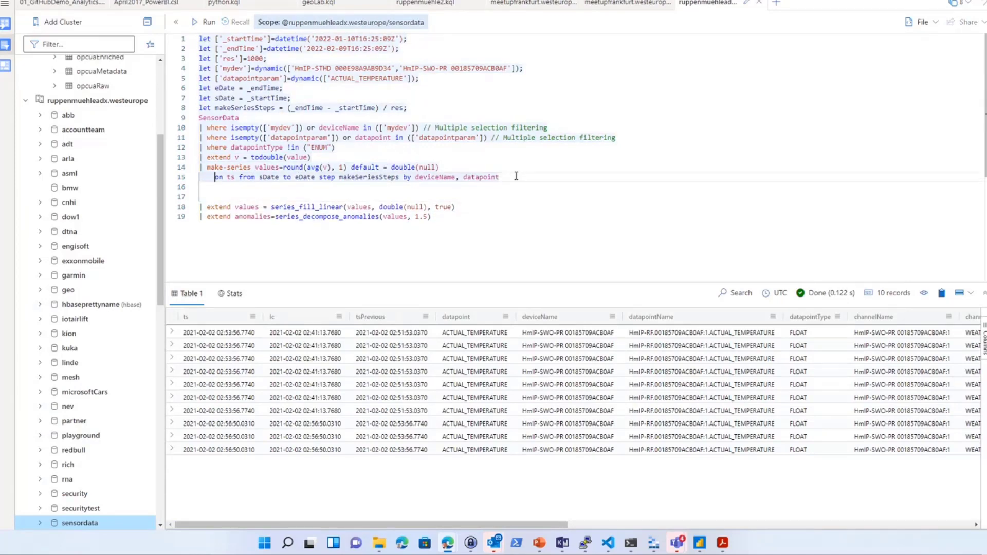
key("shift+Return")
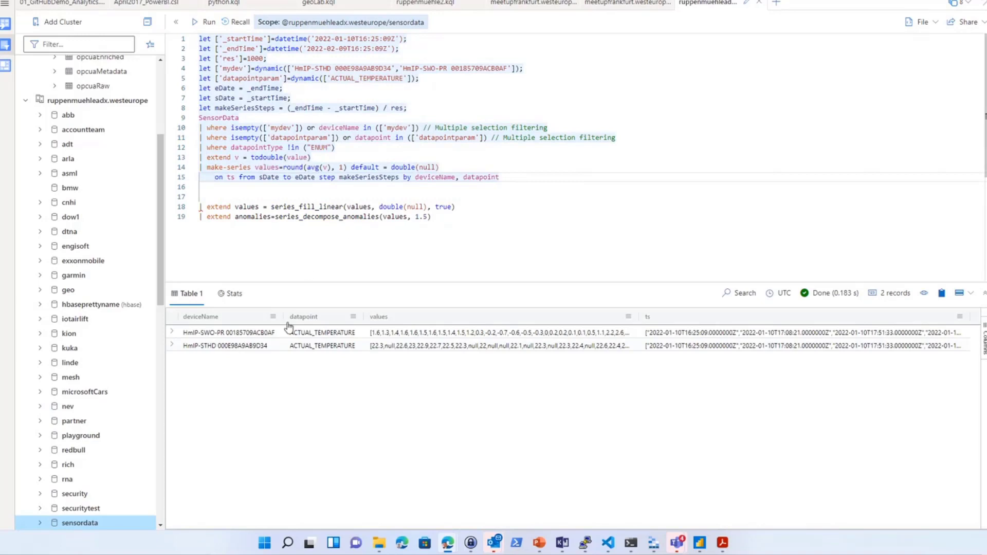
- Rejoin the series_fill_linear line to the query, separate off the anomalies line, and run the query through the linear fill
left_click_drag(417, 179, 502, 178)
left_click(516, 186)
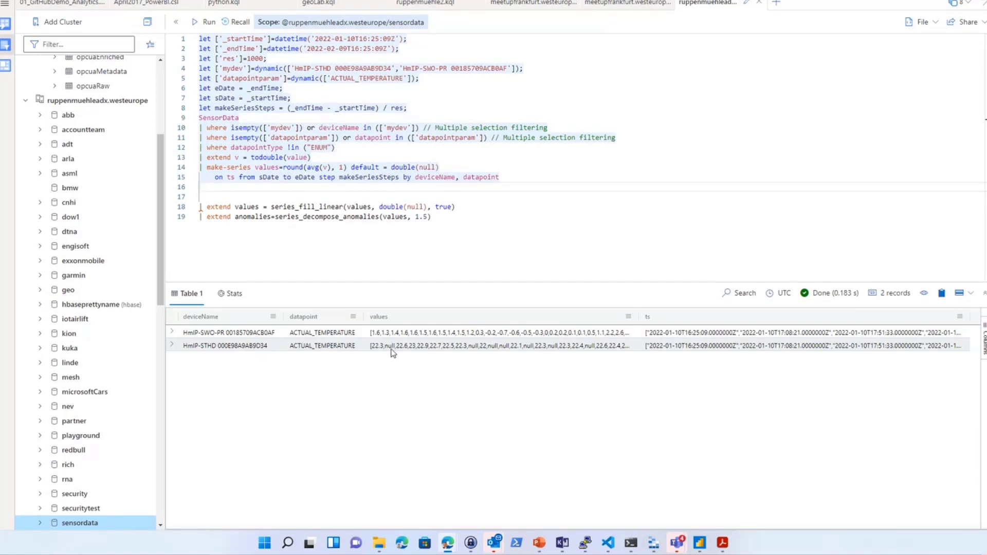
left_click(218, 197)
left_click(201, 206)
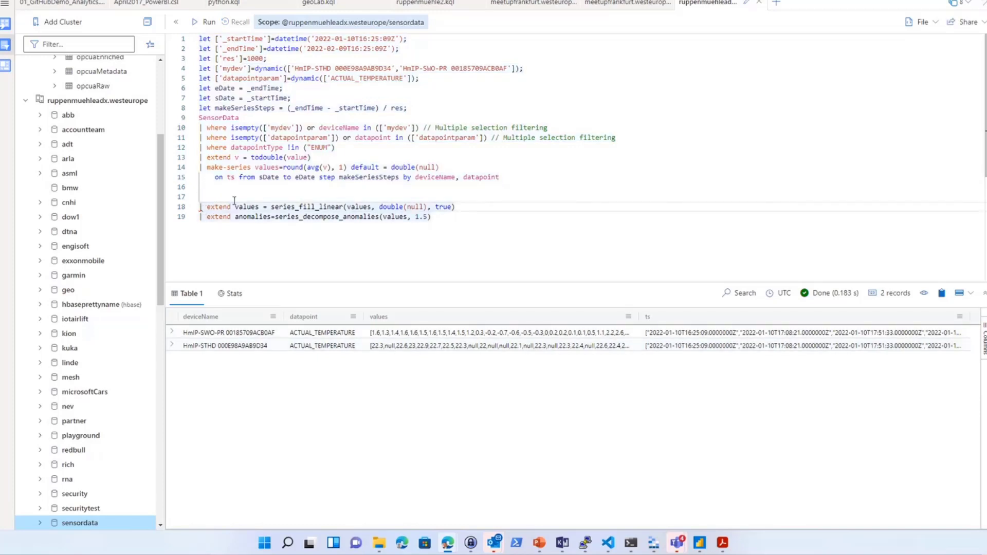
key("BackSpace")
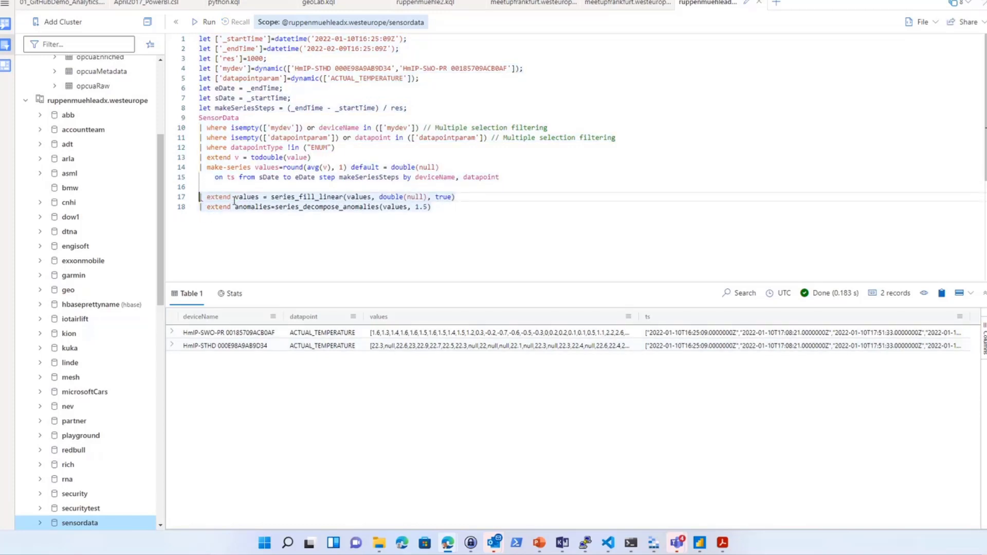
key("BackSpace")
key("Down")
key("Return")
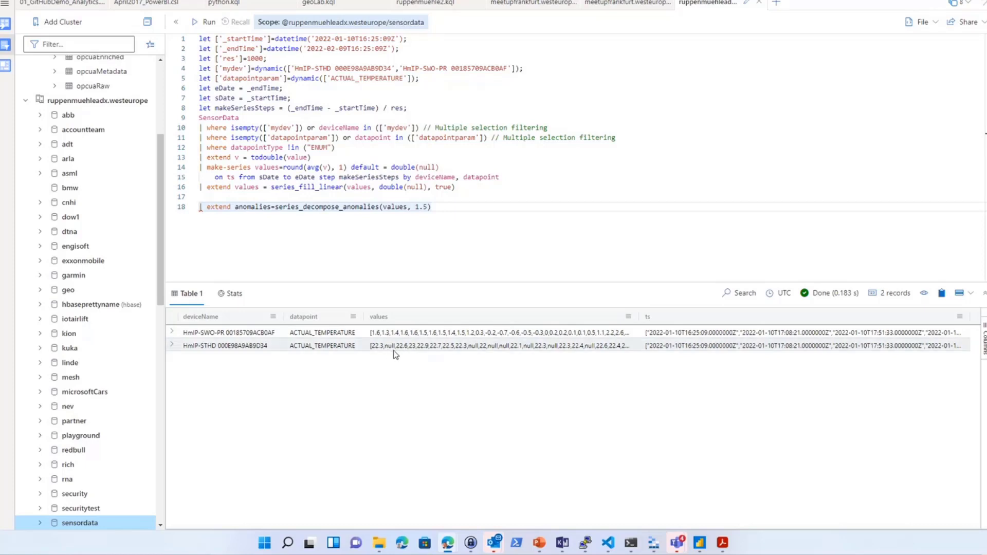
left_click(363, 186)
key("shift+Return")
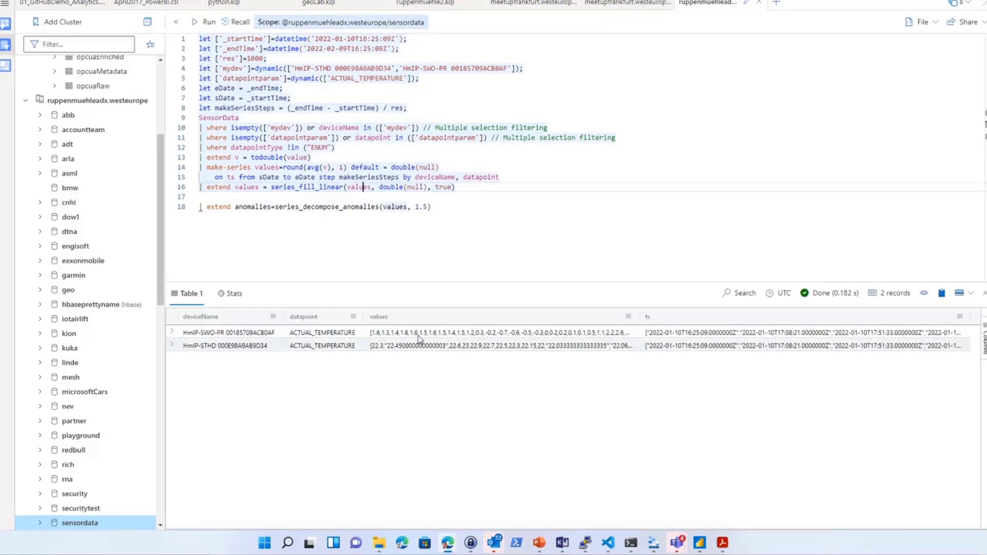
- Rejoin the series_decompose_anomalies line to the query and run the complete query
left_click(212, 199)
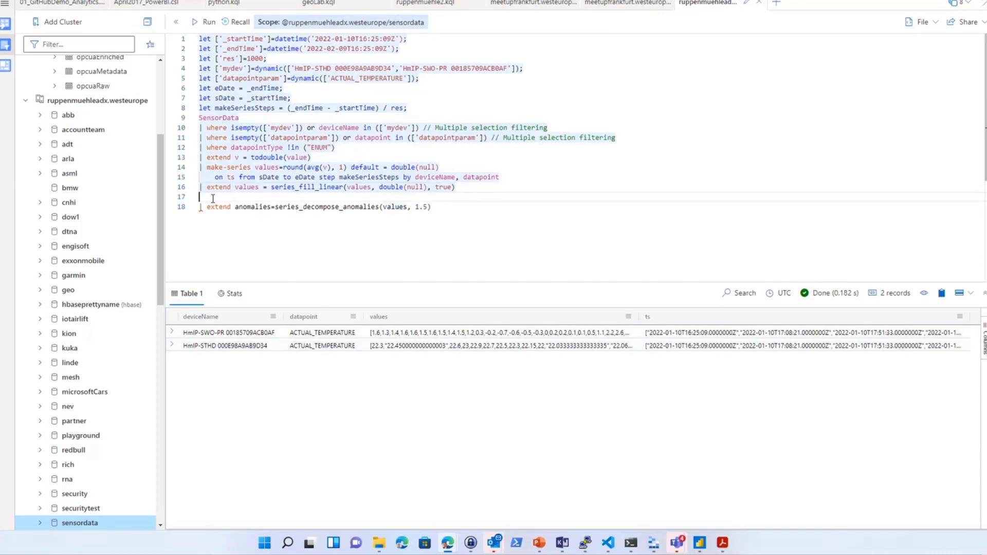
key("BackSpace")
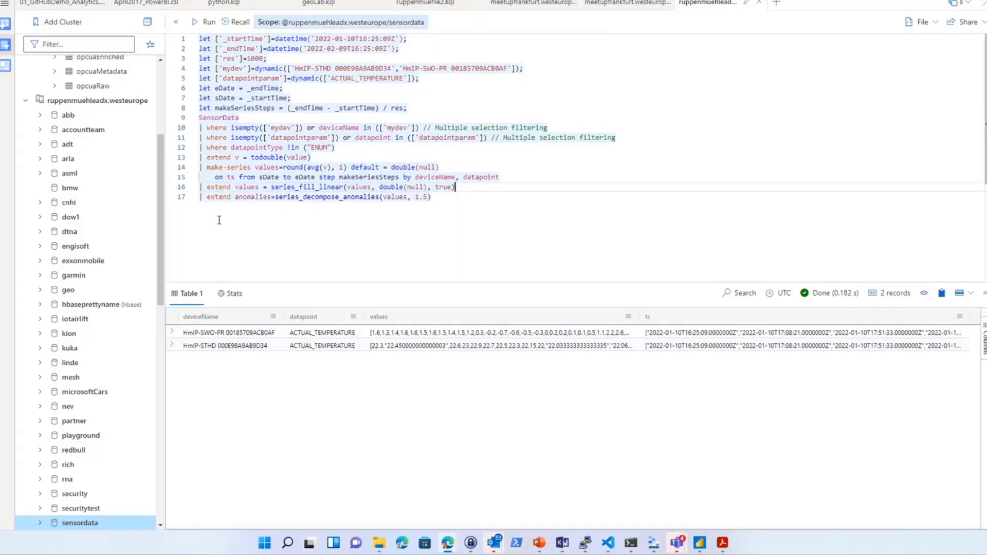
left_click(394, 346)
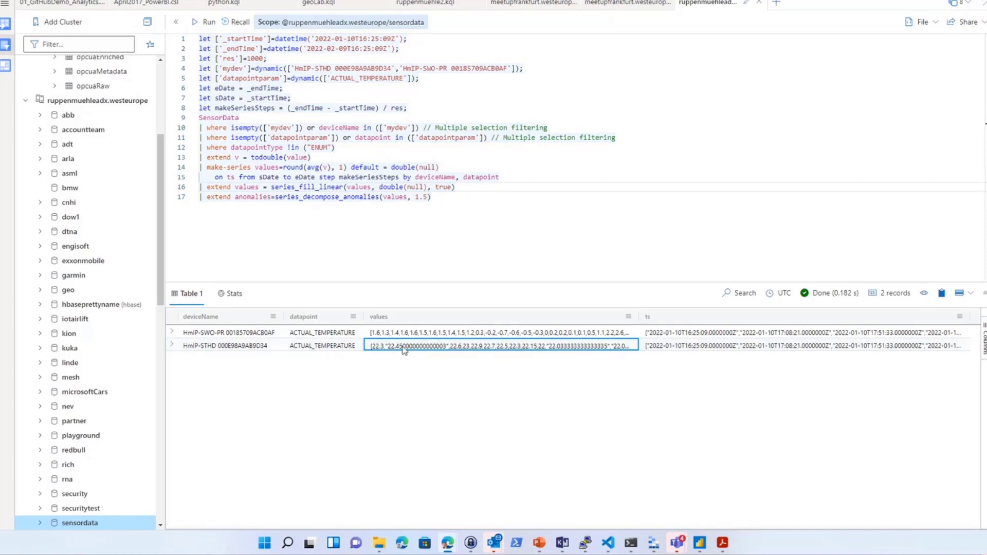
left_click(296, 200)
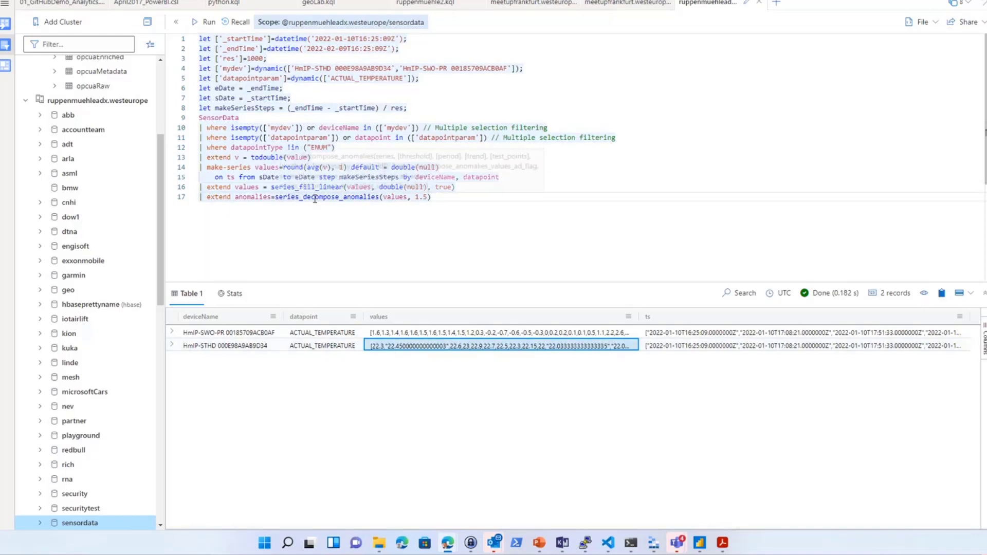
key("shift+Return")
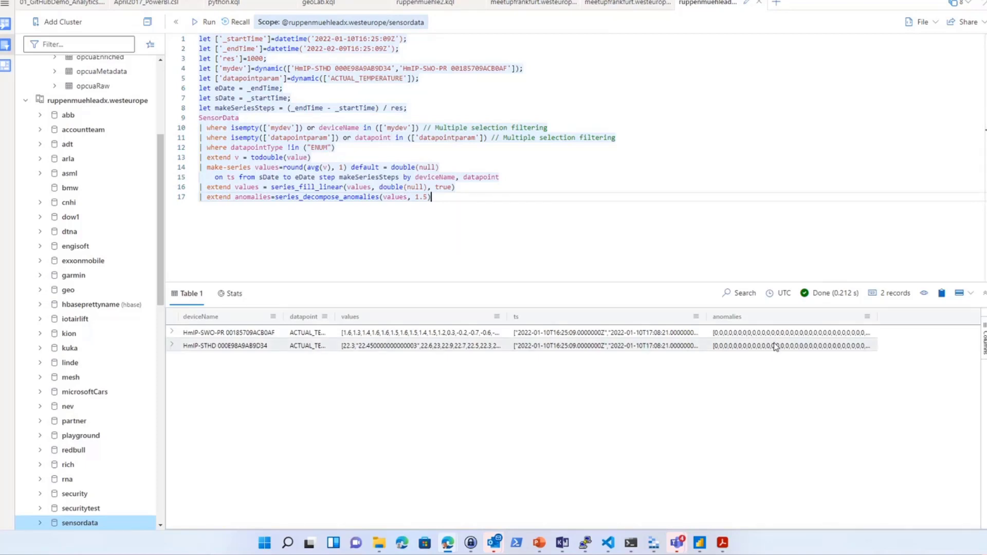
- Expand the anomalies array of the HmIP-STHD device, examine its flagged values, and collapse it again
left_click(764, 347)
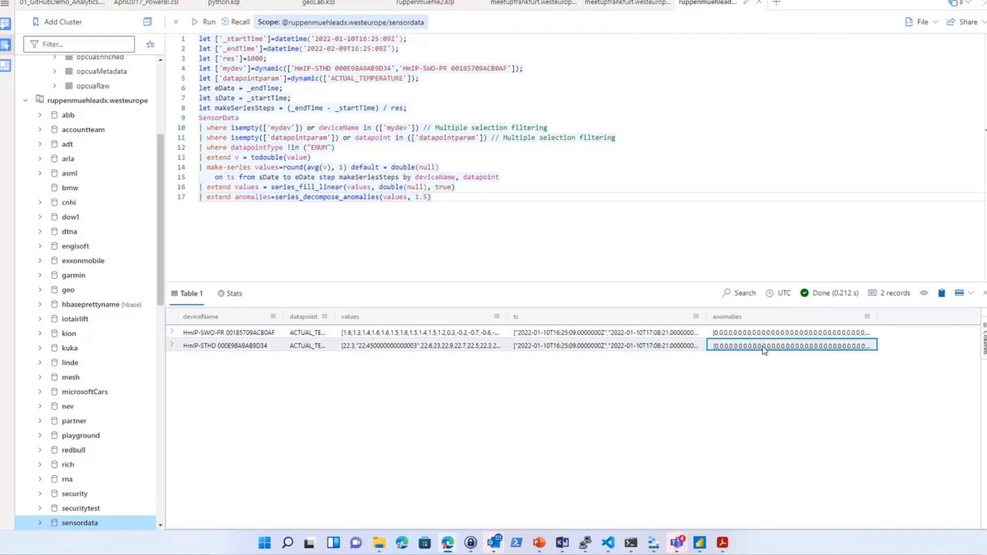
double_click(764, 348)
scroll(284, 395, "down", 10)
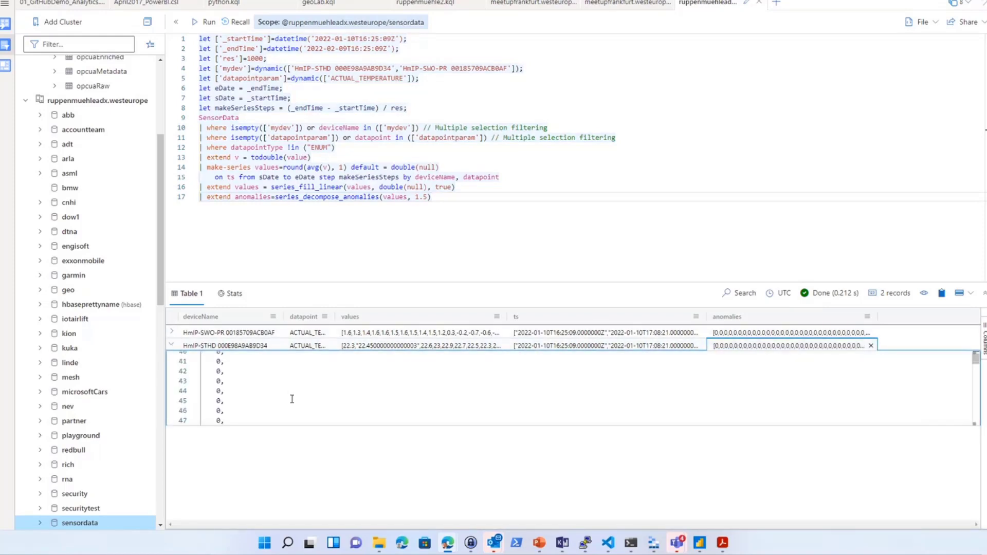
scroll(291, 399, "down", 20)
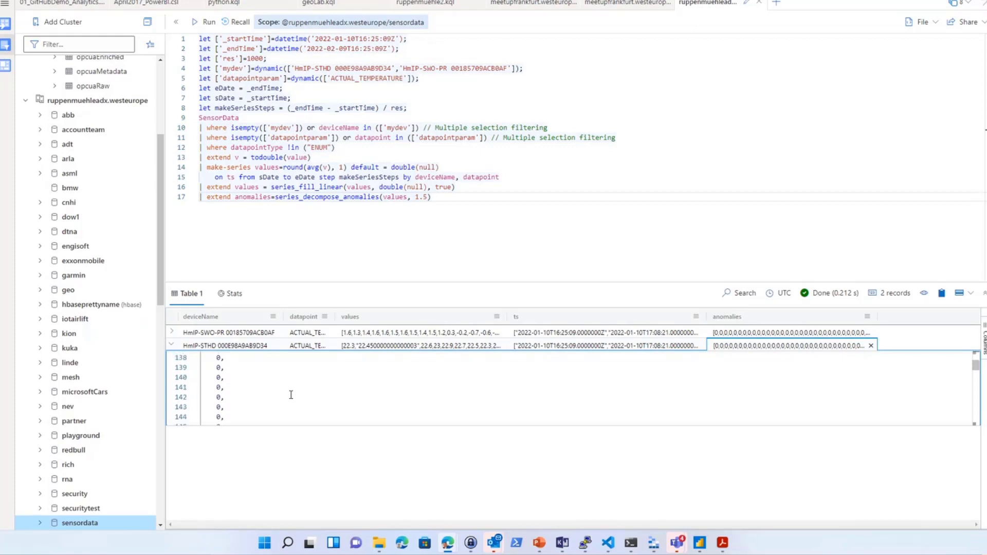
scroll(291, 394, "up", 3)
left_click_drag(216, 365, 224, 396)
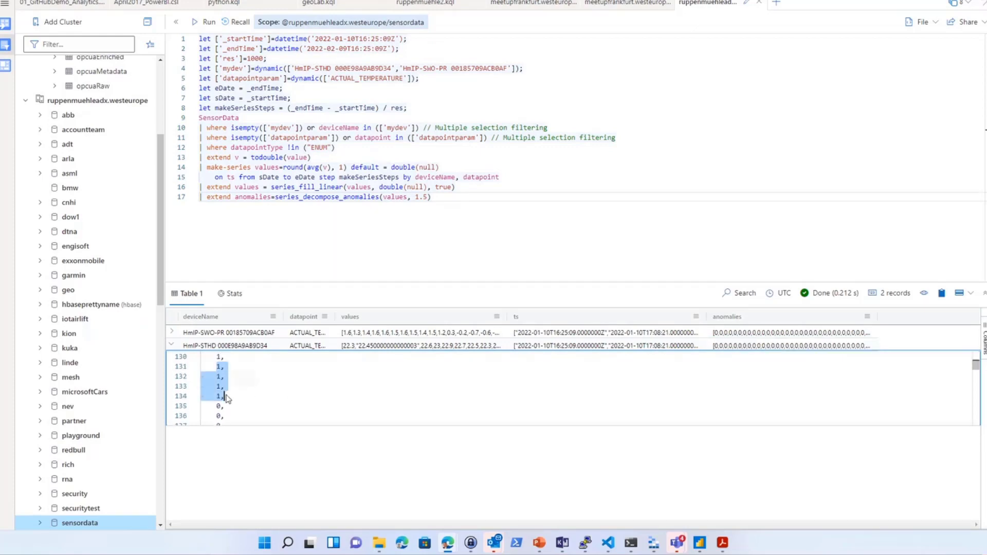
left_click(172, 345)
left_click(470, 200)
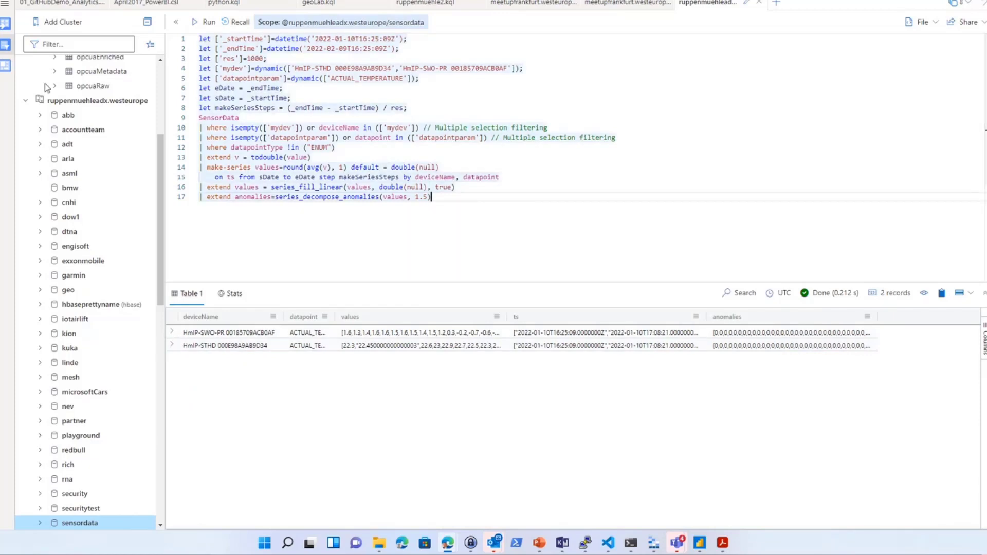
- Return to the sensordata dashboard and set its time range to Last 30 days
left_click(5, 66)
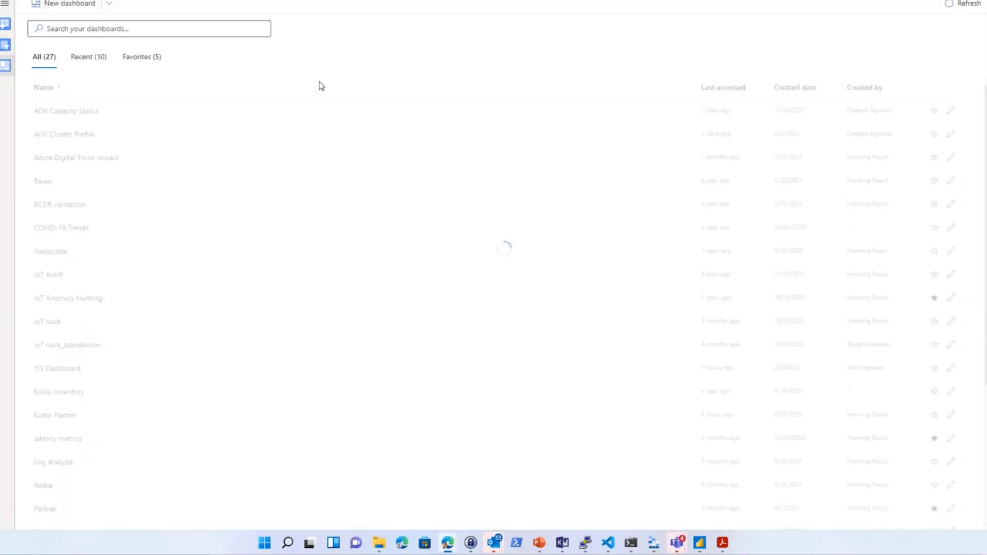
scroll(85, 386, "down", 3)
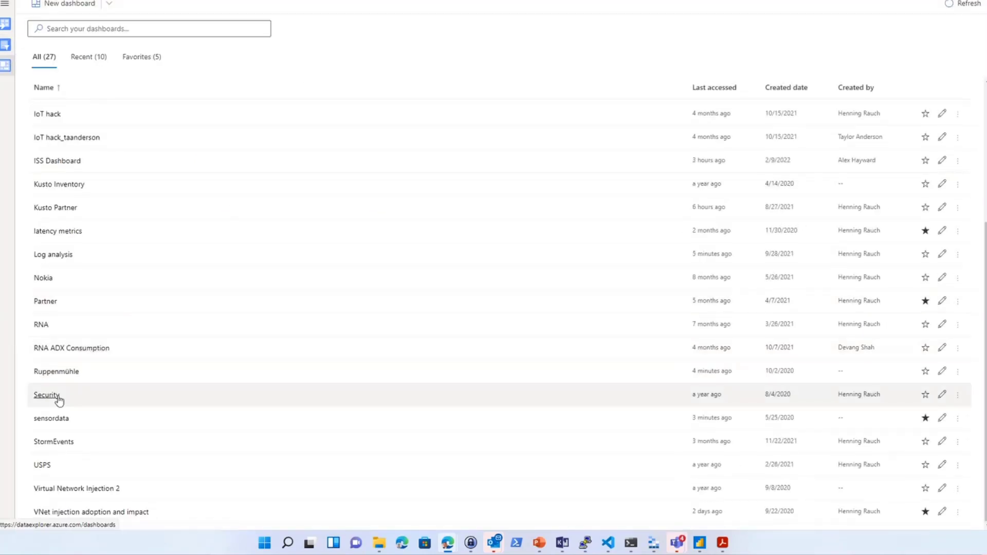
left_click(52, 418)
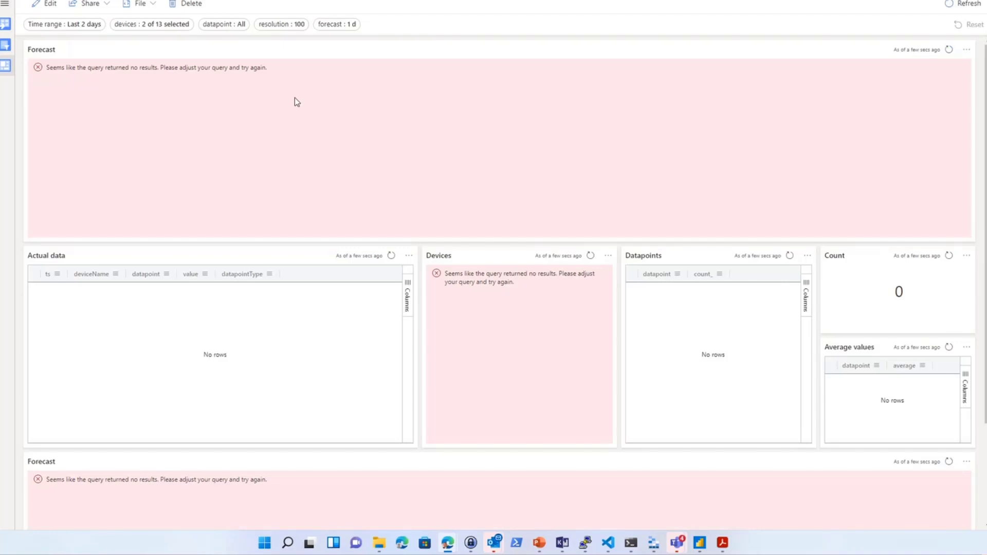
left_click(85, 27)
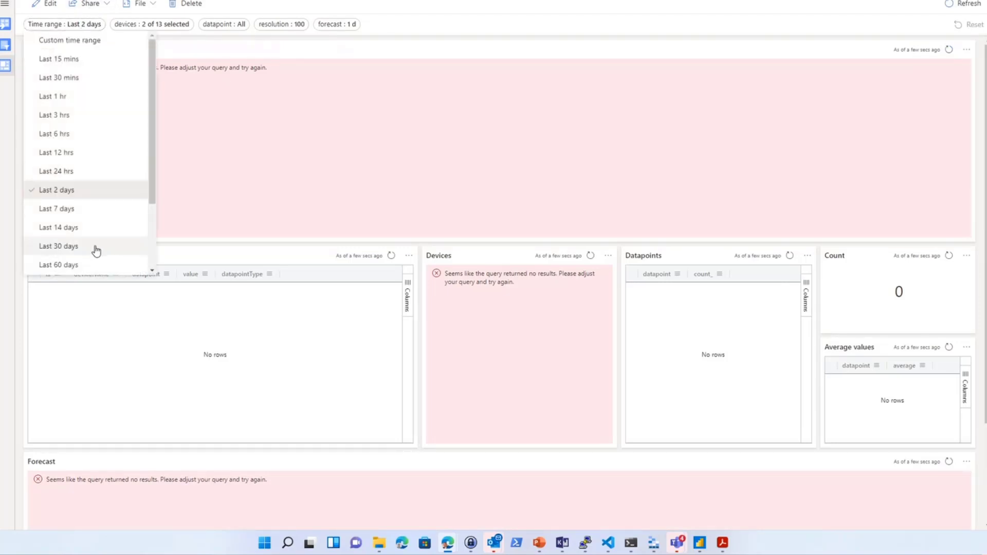
left_click(95, 248)
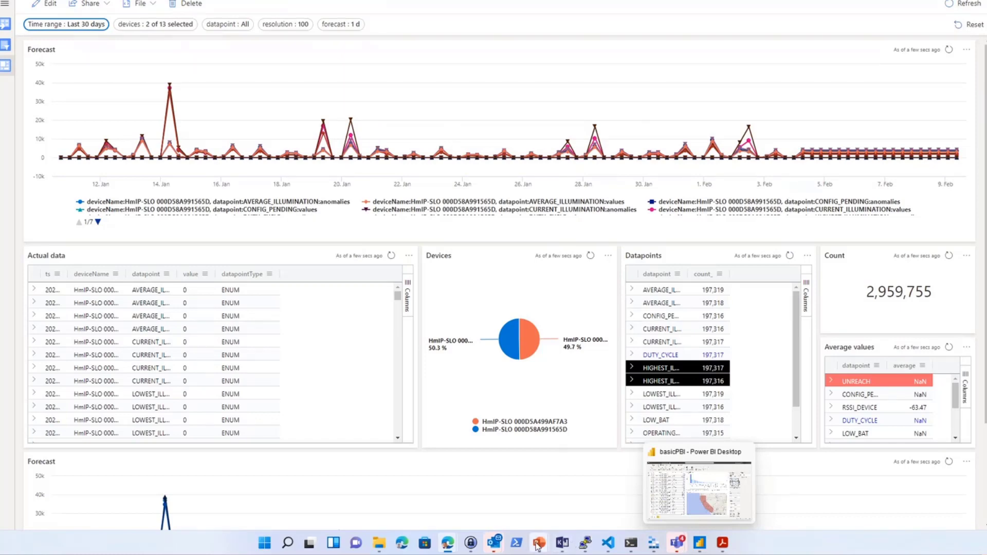
- Switch to the PowerPoint deck, start the slide show from the "Burning topics" slide and advance one slide
mouse_move(538, 544)
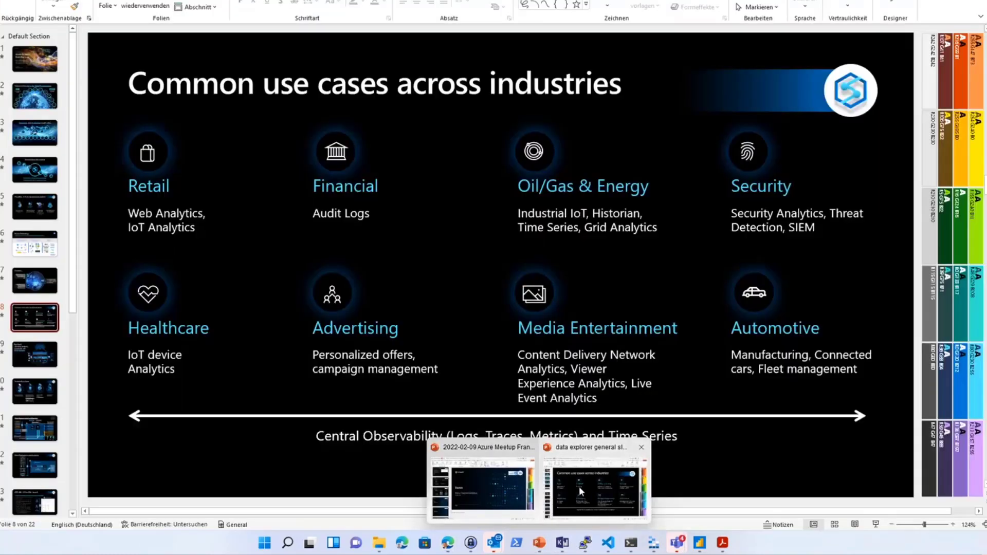
left_click(502, 494)
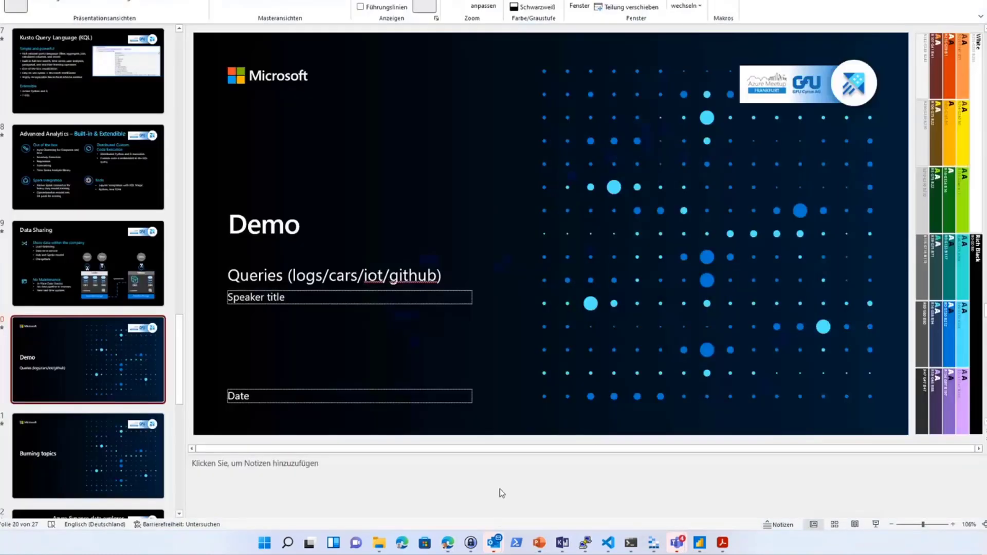
scroll(69, 340, "down", 3)
left_click(133, 298)
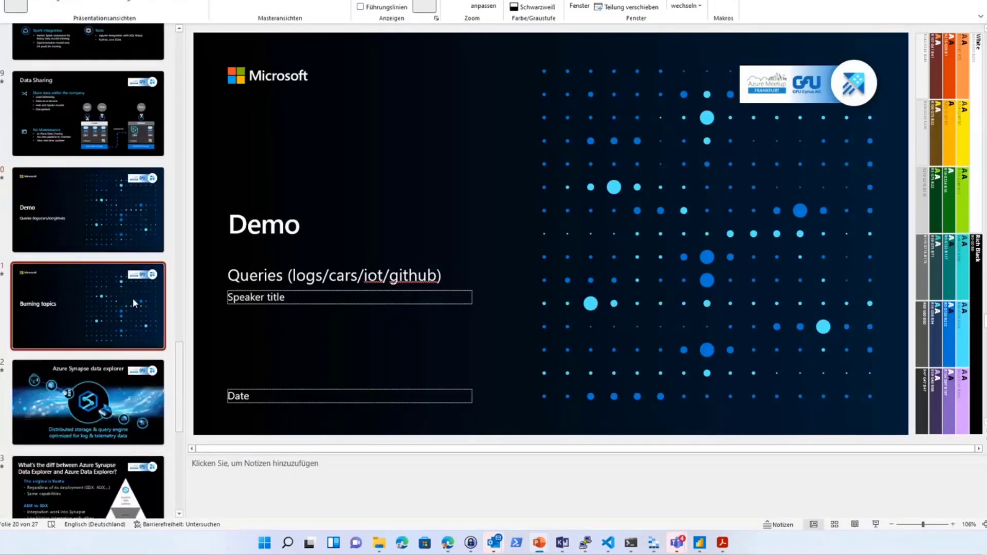
left_click(875, 524)
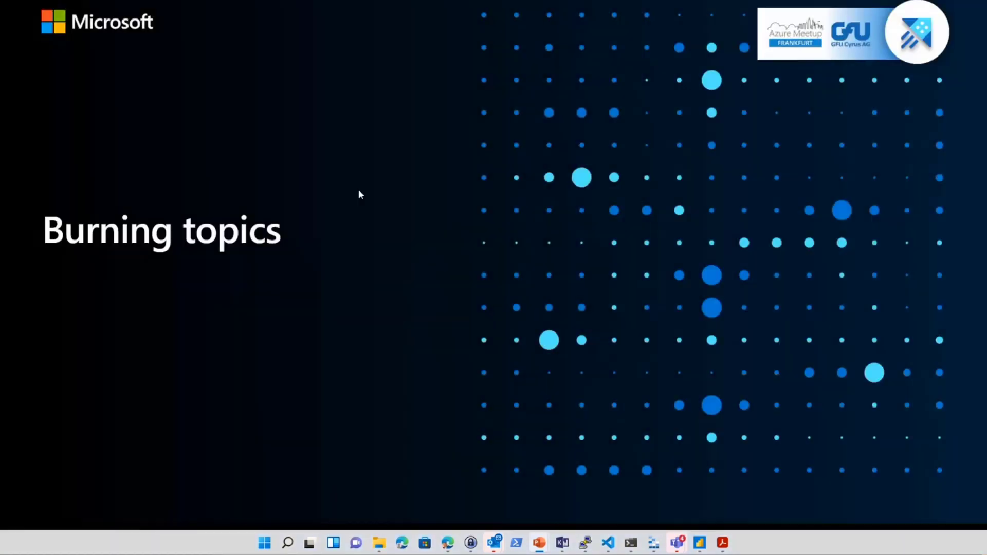
left_click(324, 146)
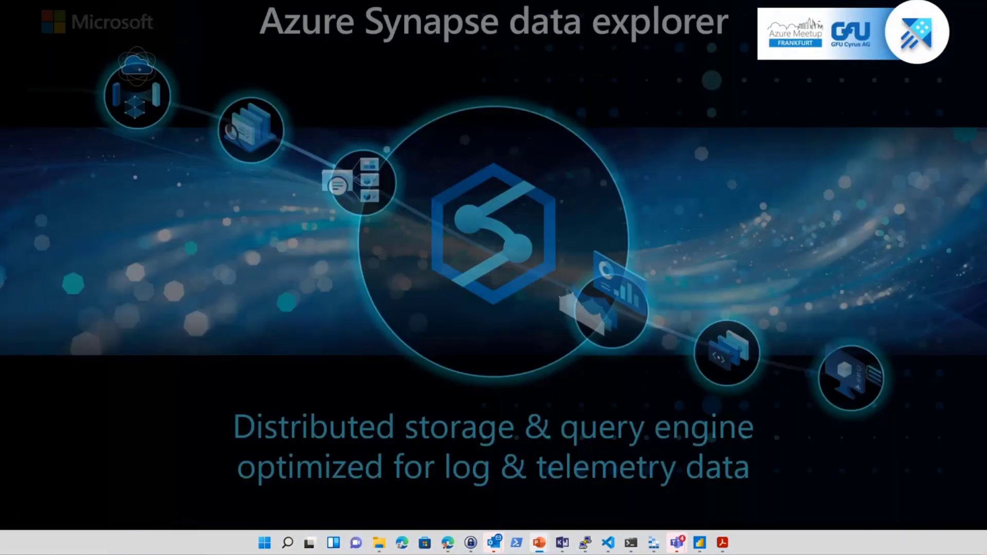